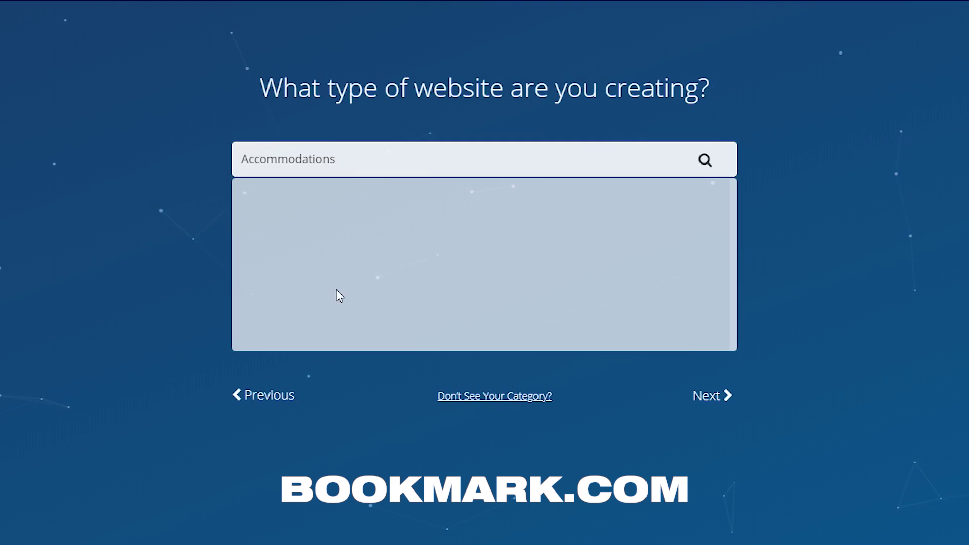
Confirm the Accommodations category and the site name, and add an Ecommerce store with shopping cart to the website
left_click(713, 396)
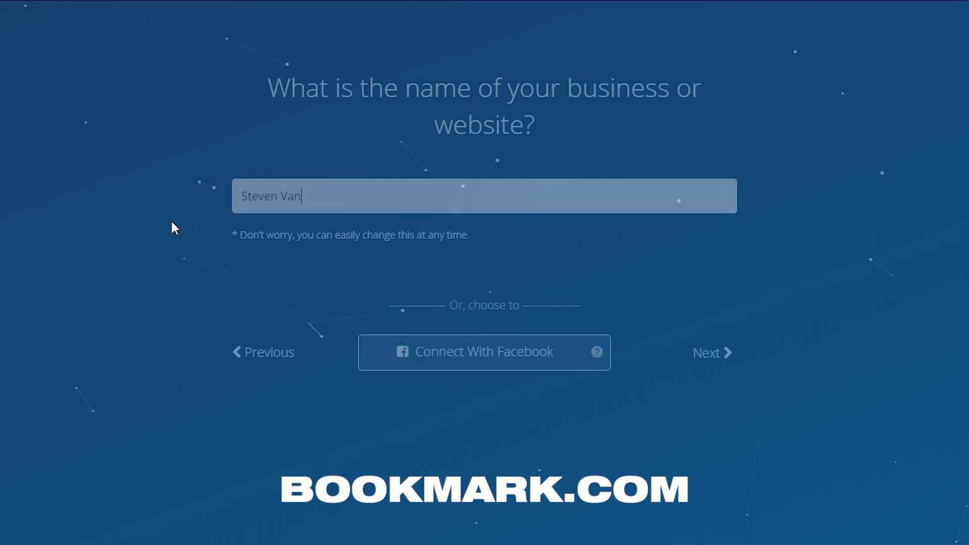
left_click(703, 352)
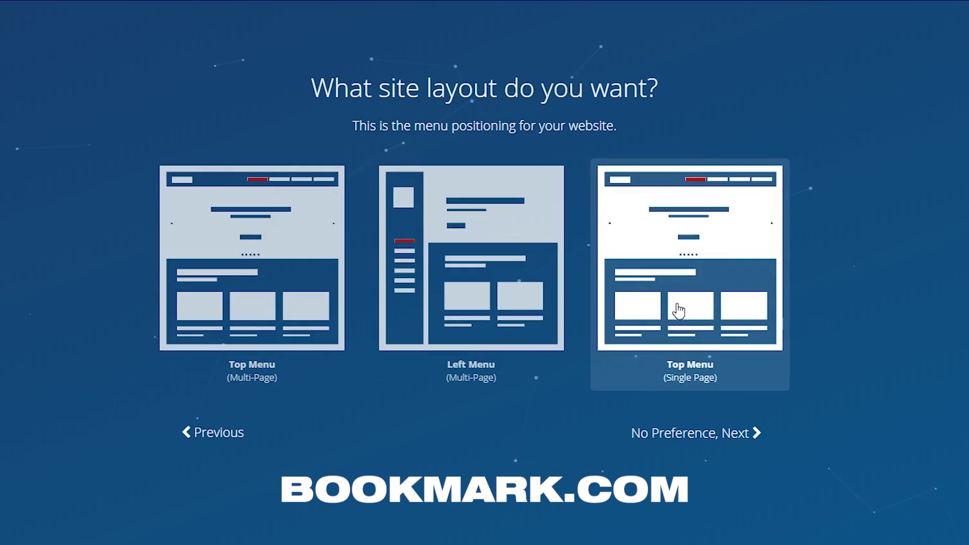
left_click(676, 309)
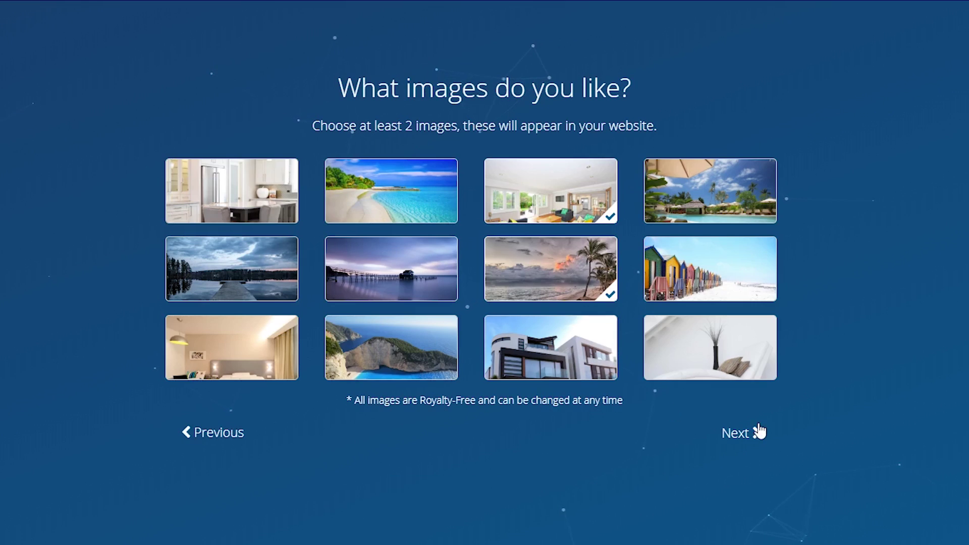
Accept the website images, choose a website style, create the website, and browse the focuses that can be added
left_click(758, 432)
left_click(272, 228)
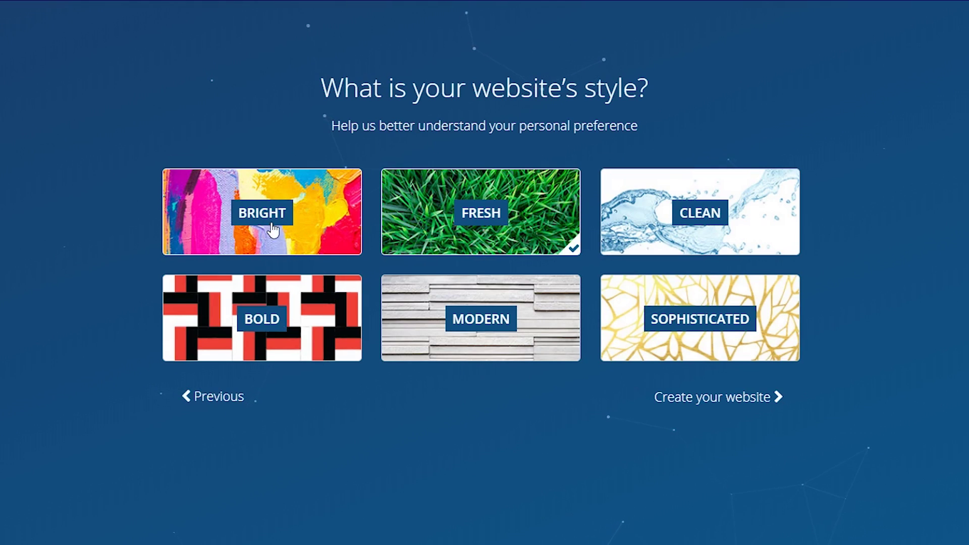
left_click(712, 397)
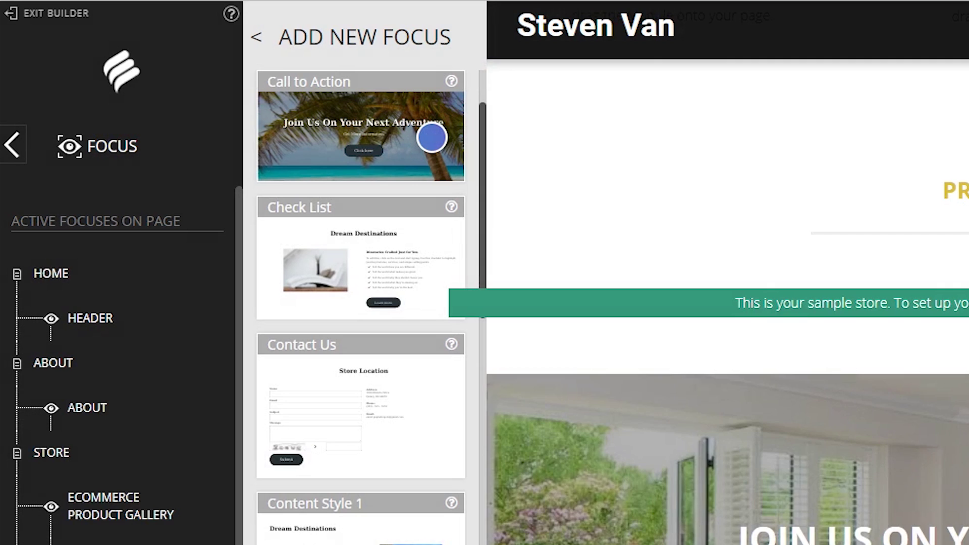
scroll(432, 138, "down", 10)
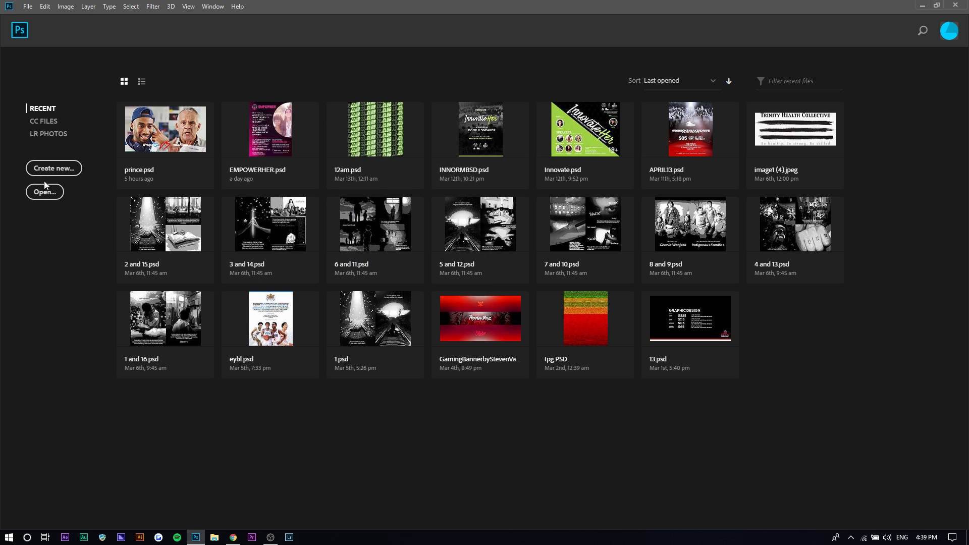
Switch to Photoshop and create a new 1920 by 1080 pixel document at 72 pixels/inch with a transparent background
left_click(71, 168)
left_click_drag(291, 111, 377, 130)
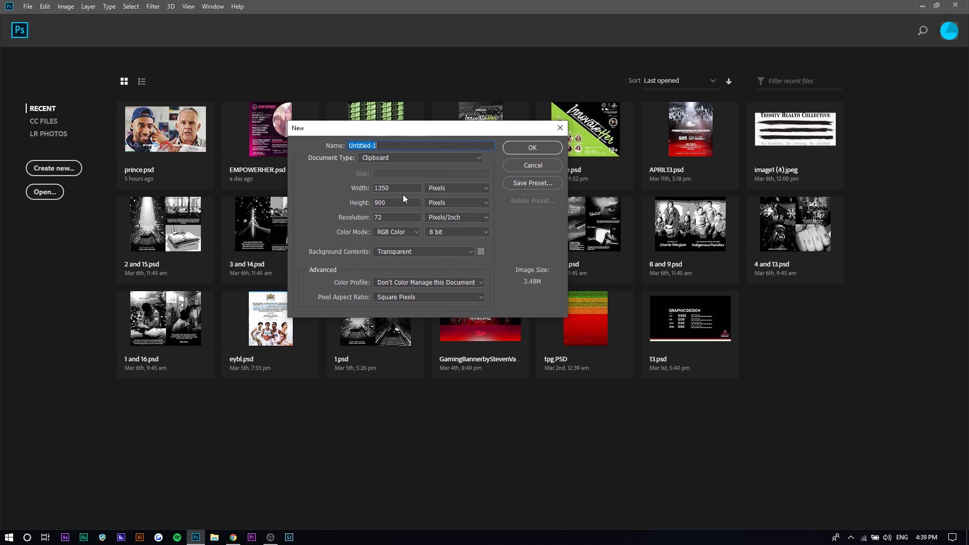
left_click(451, 189)
left_click(451, 198)
double_click(406, 190)
type("1920")
key("Tab")
type("1080")
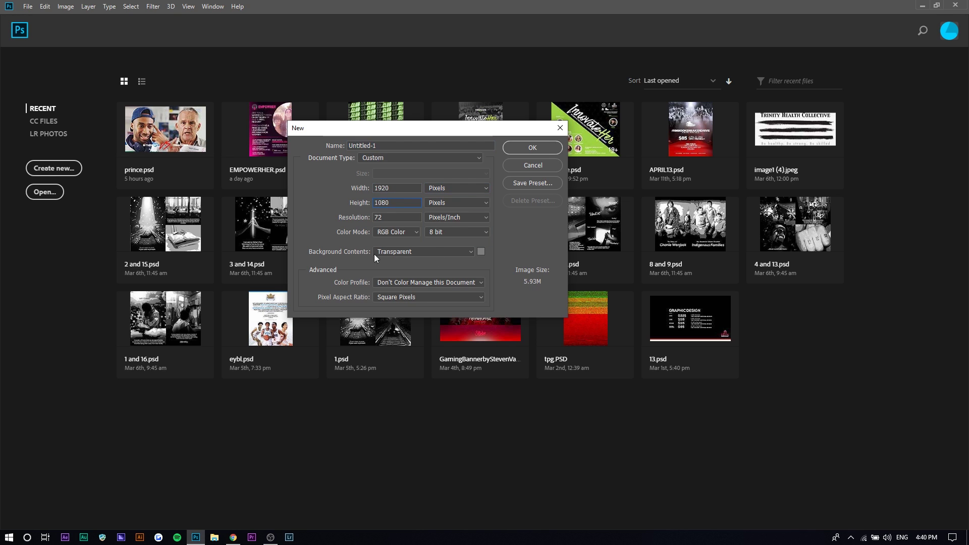
left_click(533, 148)
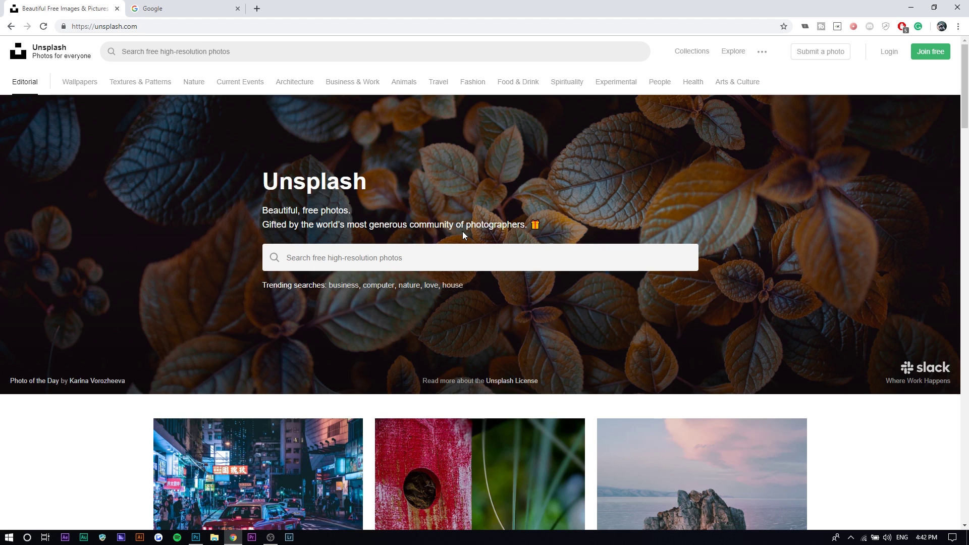
Switch to Unsplash in the browser and search for "gaming" photos
left_click(441, 255)
type("gaming")
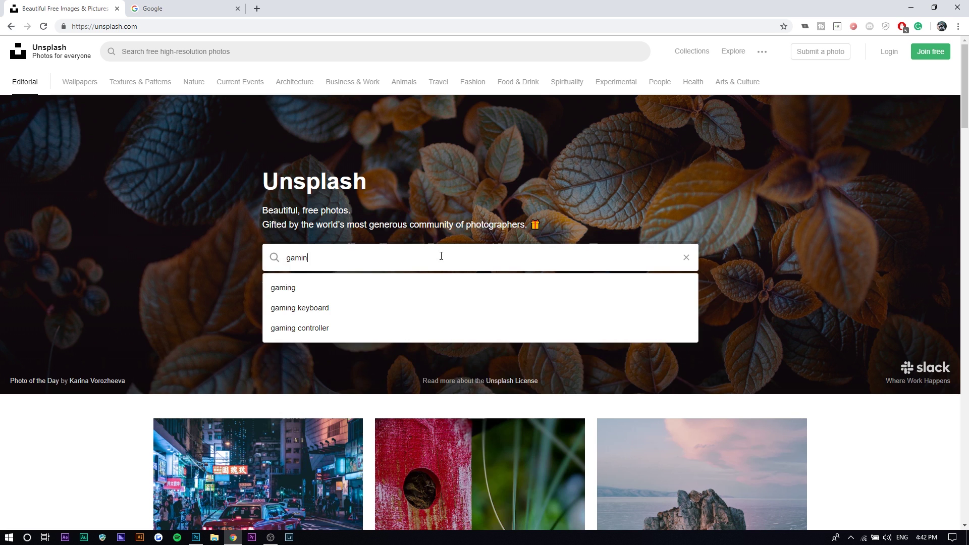
key("Return")
scroll(440, 256, "down", 2)
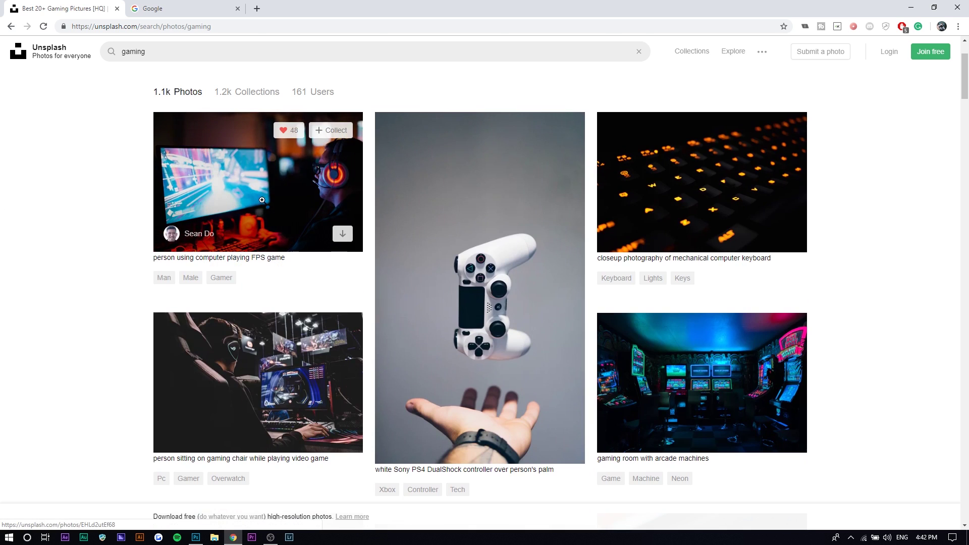
Look through the gaming photos and preview the one of a person playing an FPS game on a computer
scroll(263, 284, "down", 2)
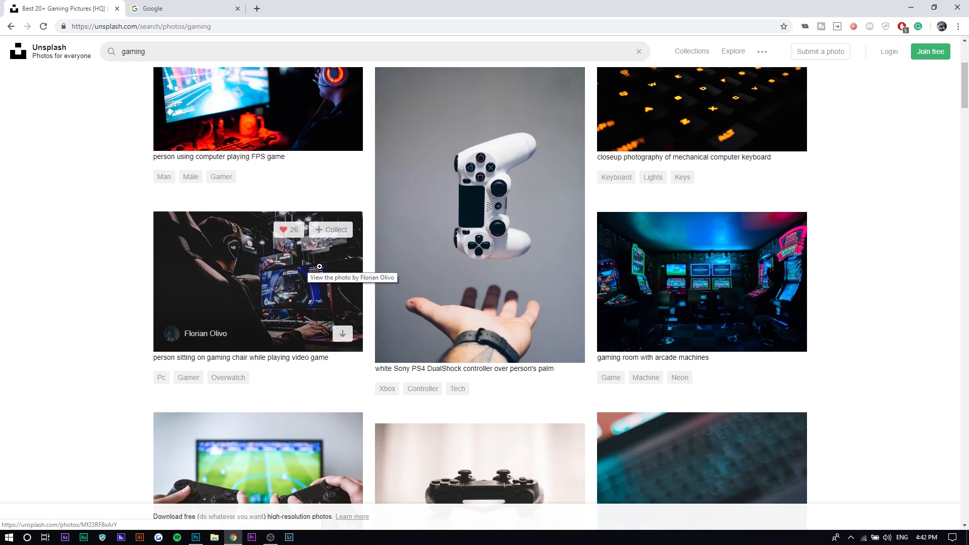
scroll(328, 275, "down", 2)
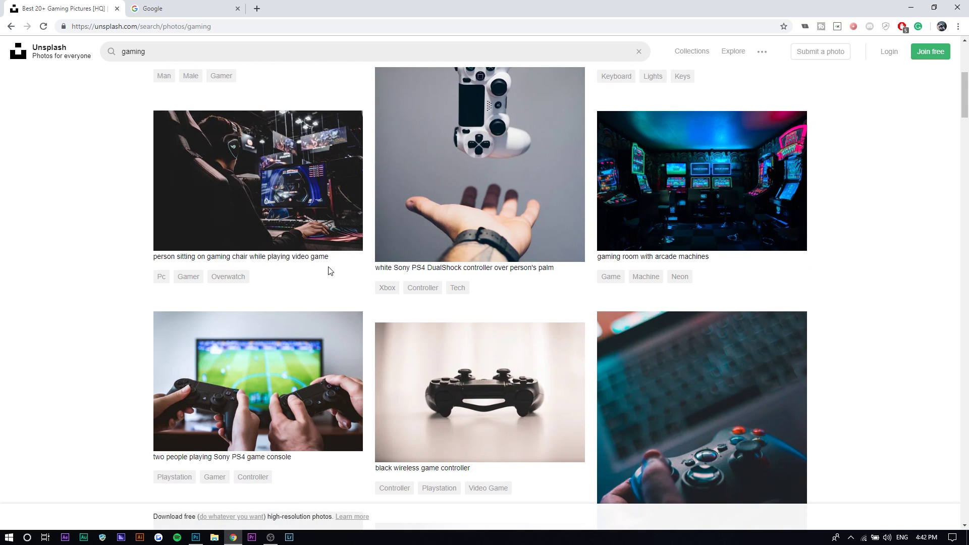
scroll(329, 271, "up", 3)
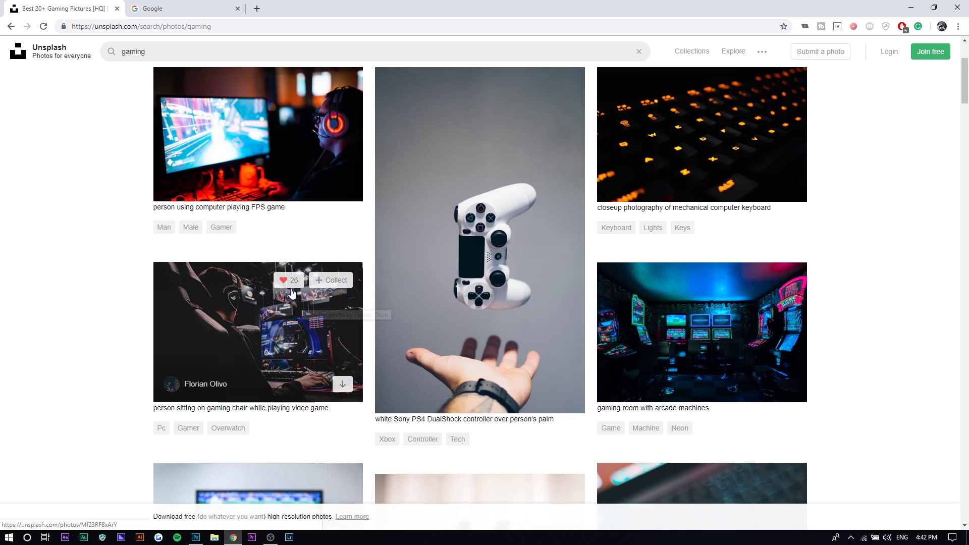
left_click(242, 147)
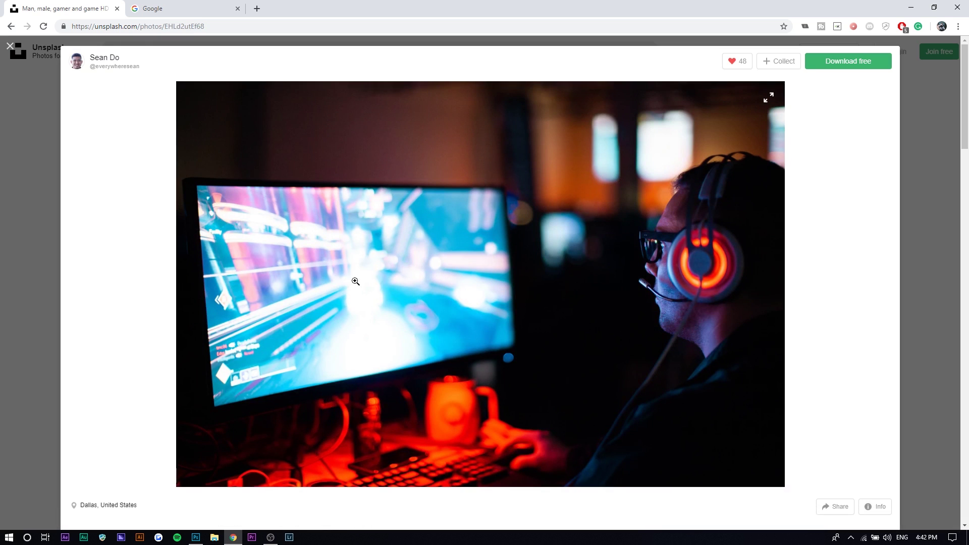
key("Escape")
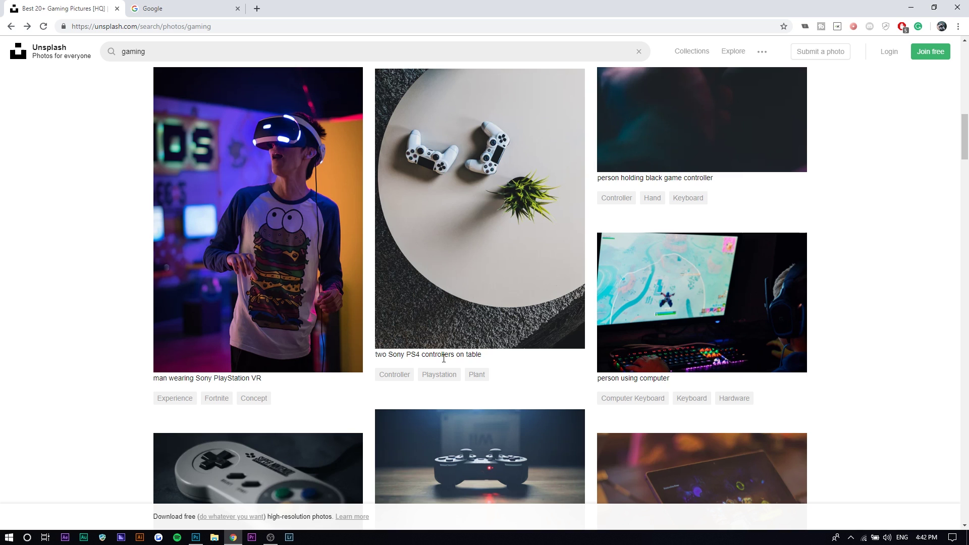
Copy the photo of the man wearing a Sony PlayStation VR headset and paste it into the Photoshop document
left_click(333, 303)
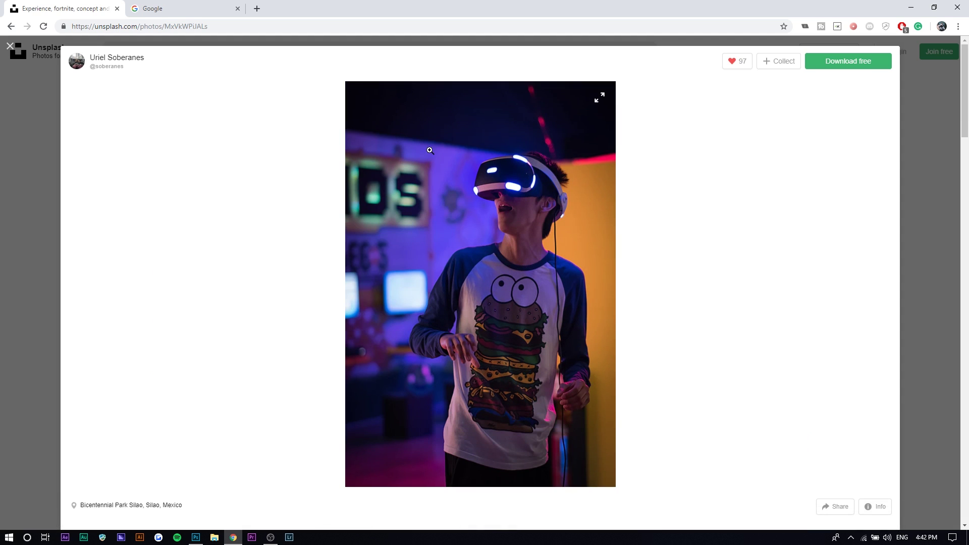
right_click(476, 171)
left_click(508, 201)
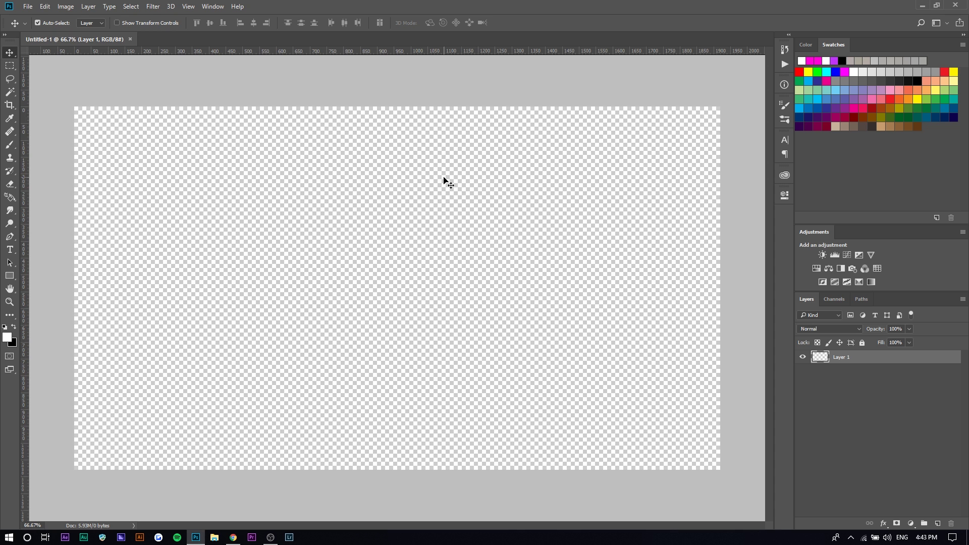
key("ctrl+minus")
key("ctrl+v")
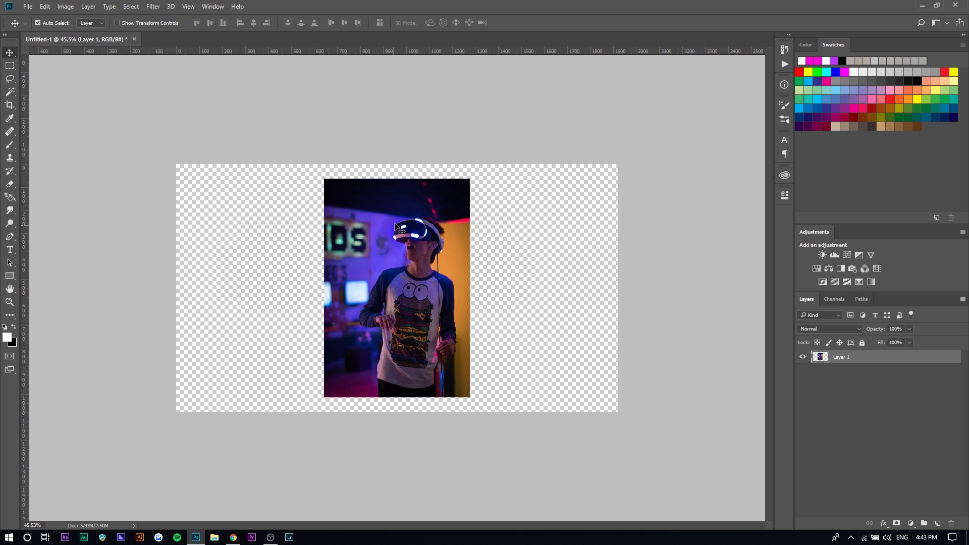
key("ctrl+t")
left_click_drag(411, 220, 263, 251)
left_click_drag(313, 214, 854, 24)
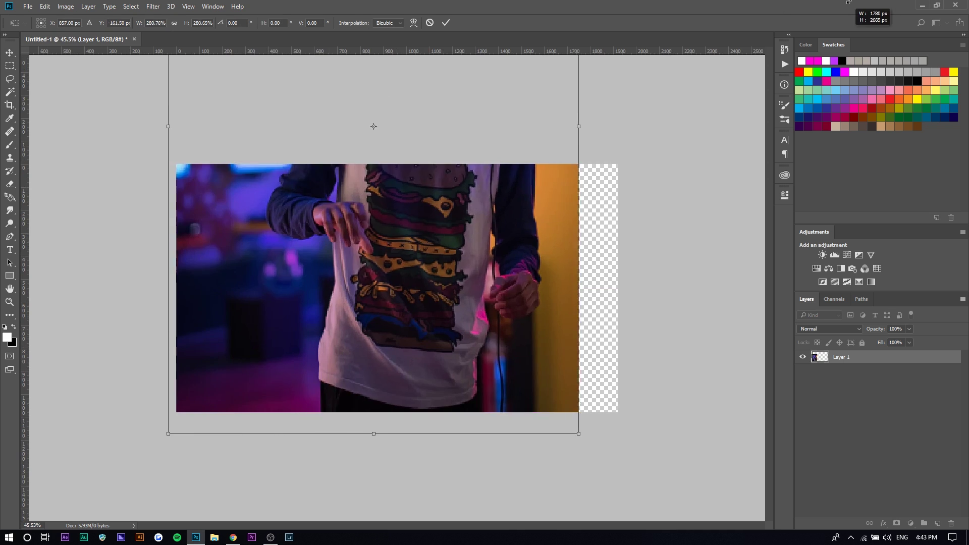
left_click_drag(599, 435, 630, 447)
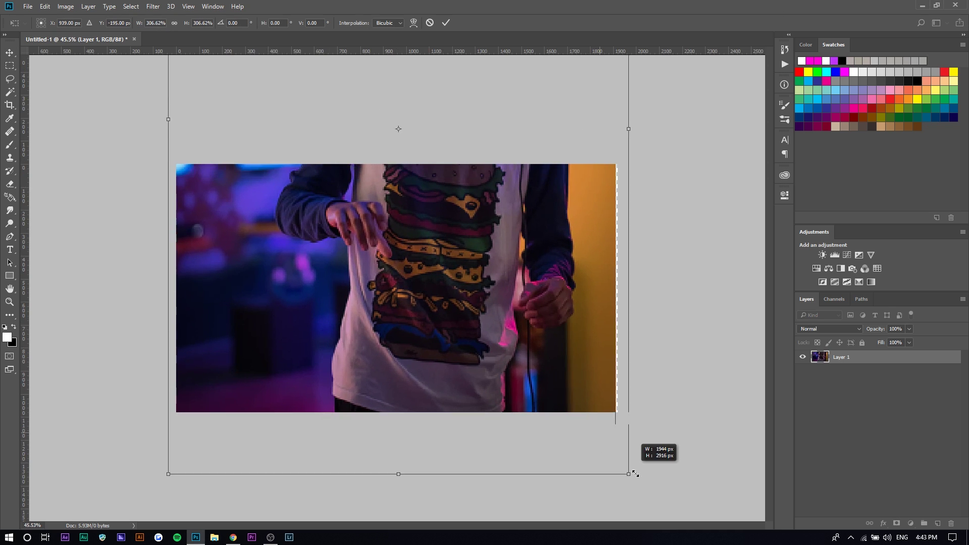
key("Escape")
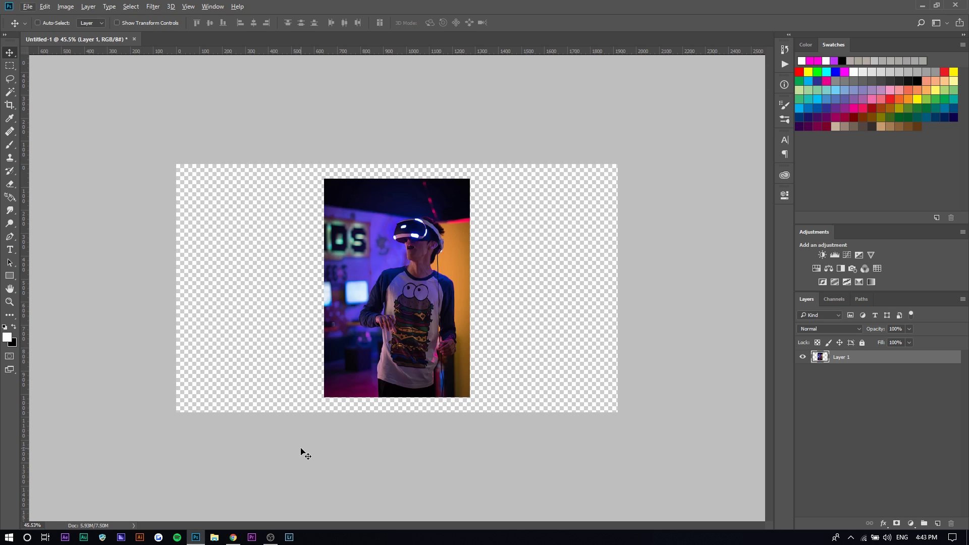
Switch to the browser, copy the close-up photo of the black Dualshock 4 controller with the red light, and return to Photoshop
key("alt+Tab")
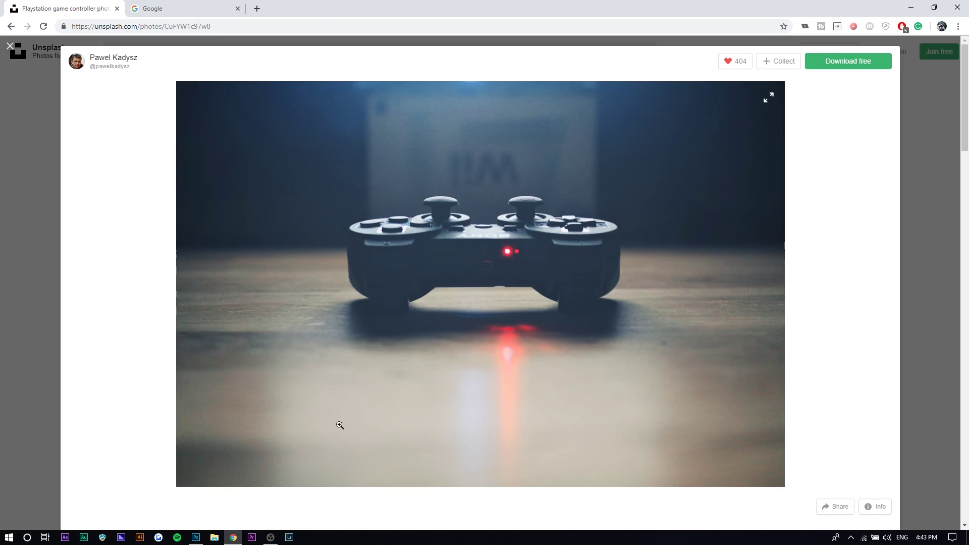
key("Right")
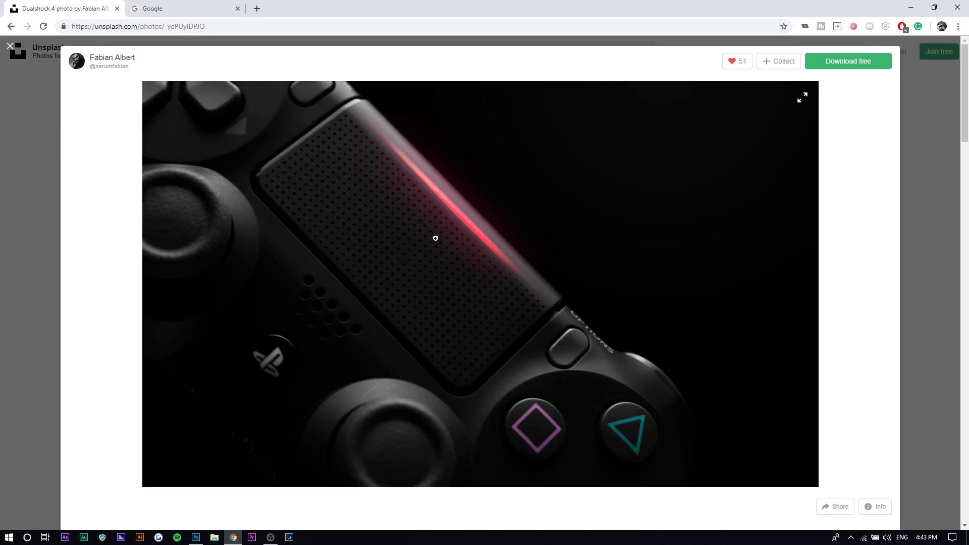
right_click(526, 231)
left_click(585, 261)
key("alt+Tab")
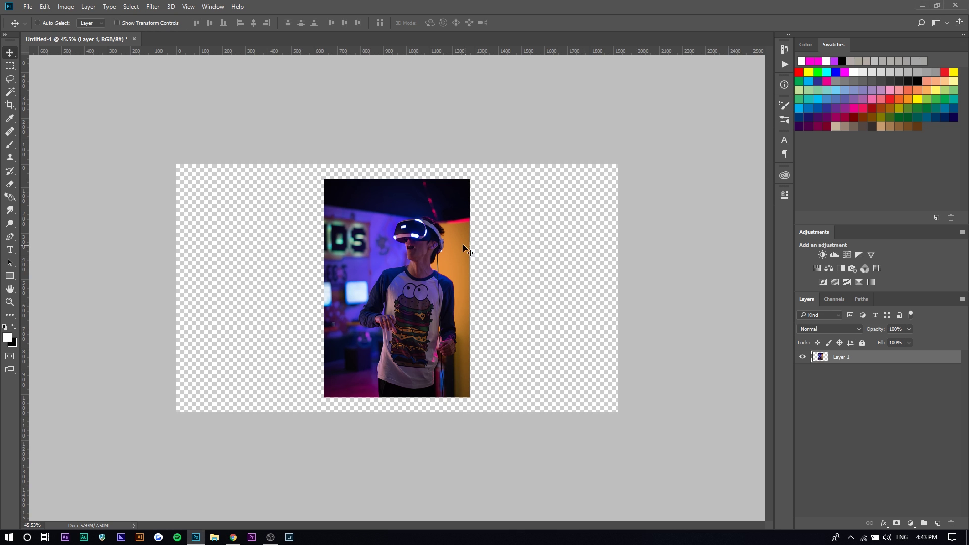
key("alt+Tab")
key("alt+Tab")
left_click(22, 7)
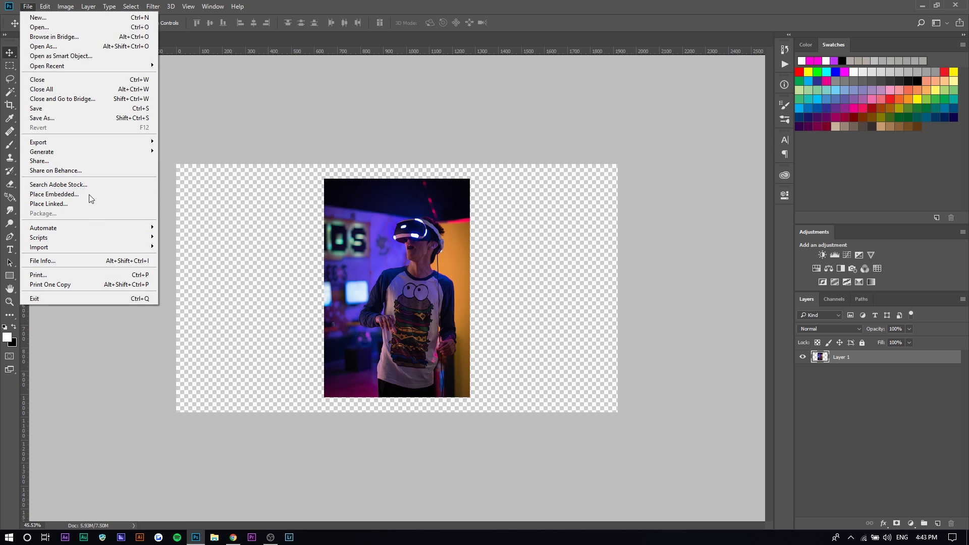
left_click(251, 141)
Paste the controller photo as a new layer, align it to the canvas's upper-left corner, and scale it to fill the canvas
key("ctrl+v")
left_click_drag(394, 255, 338, 230)
key("ctrl+t")
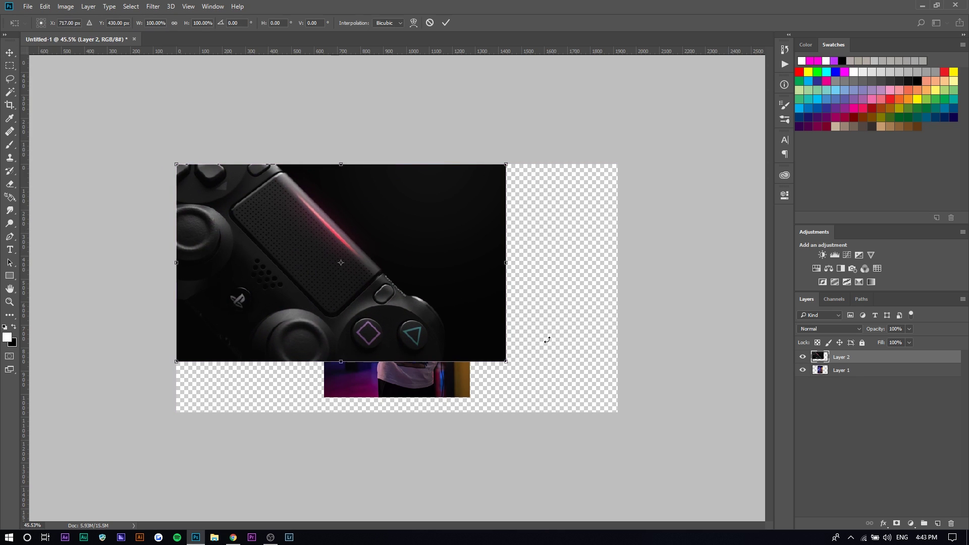
left_click_drag(506, 362, 509, 342)
key("Return")
Add a new layer and place the text "THUMBNAIL TUTORIAL" on two lines over the dark area beside the controller
scroll(509, 341, "up", 3)
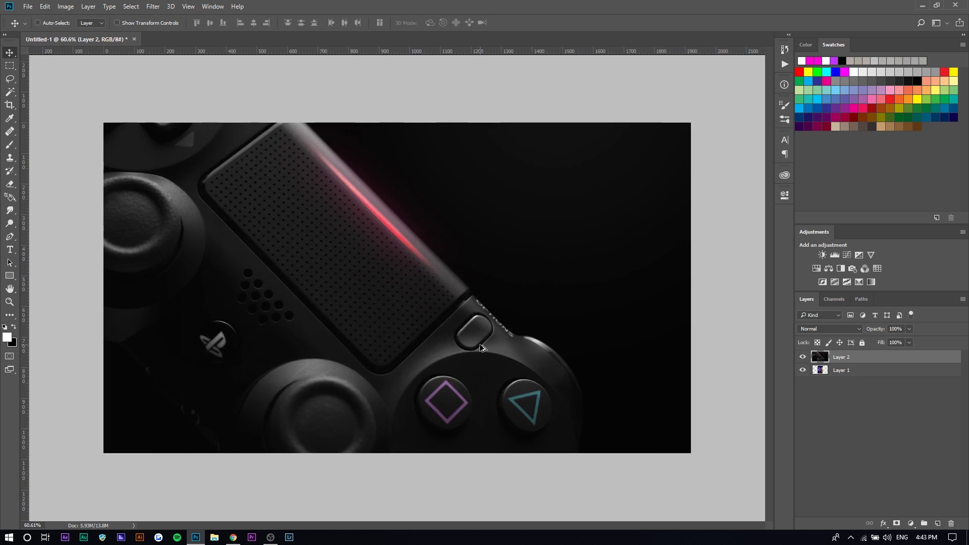
scroll(480, 347, "down", 2)
scroll(480, 347, "down", 3)
scroll(479, 347, "up", 4)
left_click(937, 523)
left_click(10, 249)
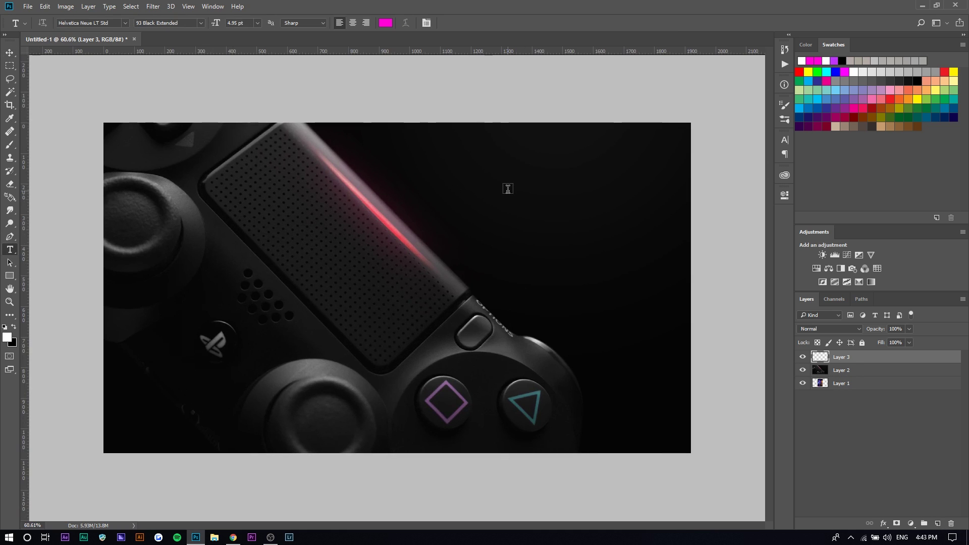
left_click(508, 188)
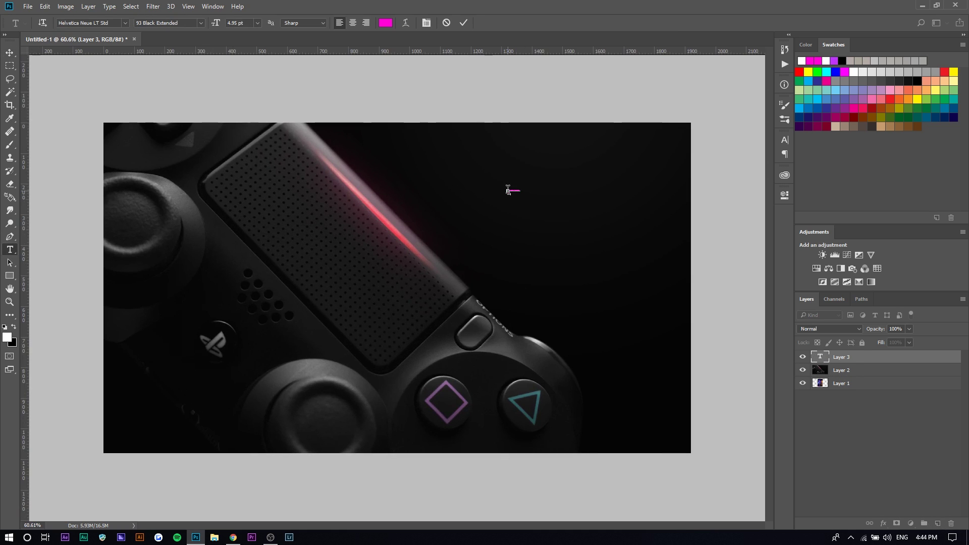
key("Return")
type("CONTROLLER")
Change the color of the entire text to white
key("ctrl+a")
left_click(385, 23)
left_click_drag(711, 134, 699, 75)
left_click(914, 92)
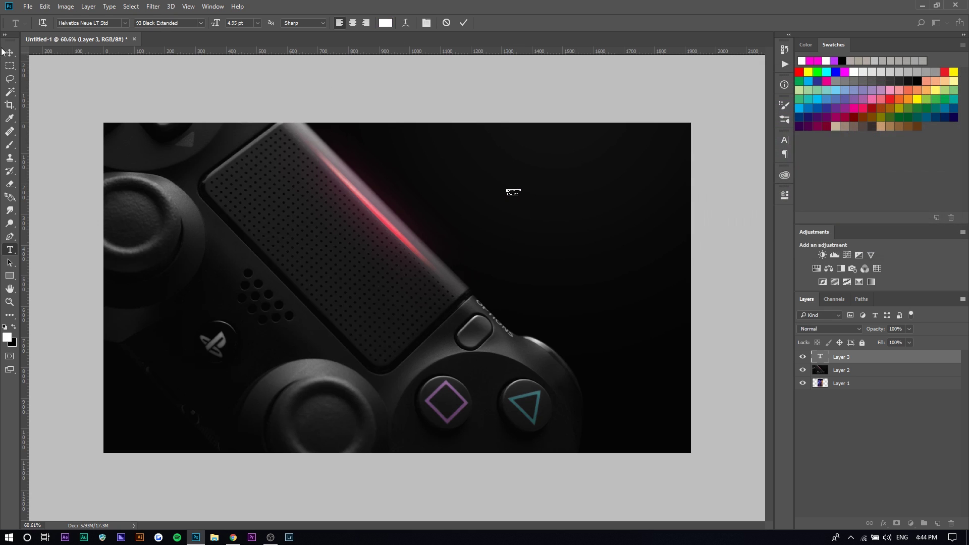
Enlarge the text to about 75 pt and position it in the dark upper-right area of the canvas
left_click(5, 51)
key("ctrl+t")
left_click_drag(520, 196, 689, 271)
left_click_drag(637, 196, 580, 181)
key("Return")
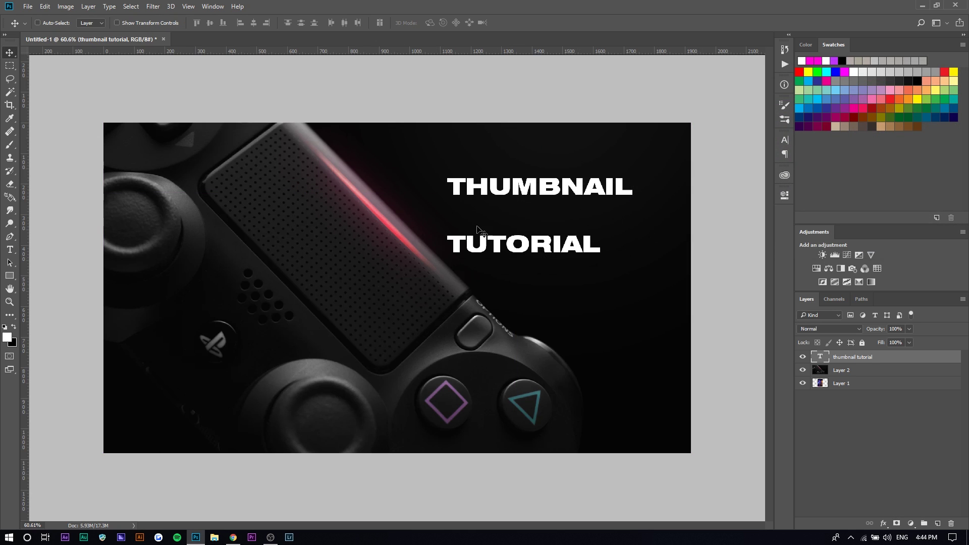
Change the font of the word "TUTORIAL" to True Lies Regular
left_click(10, 250)
left_click(457, 251)
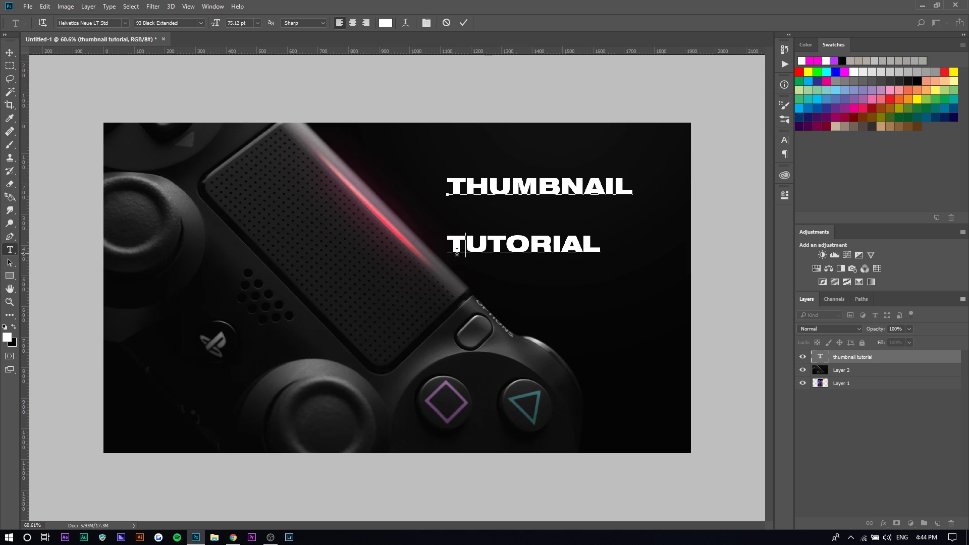
double_click(484, 241)
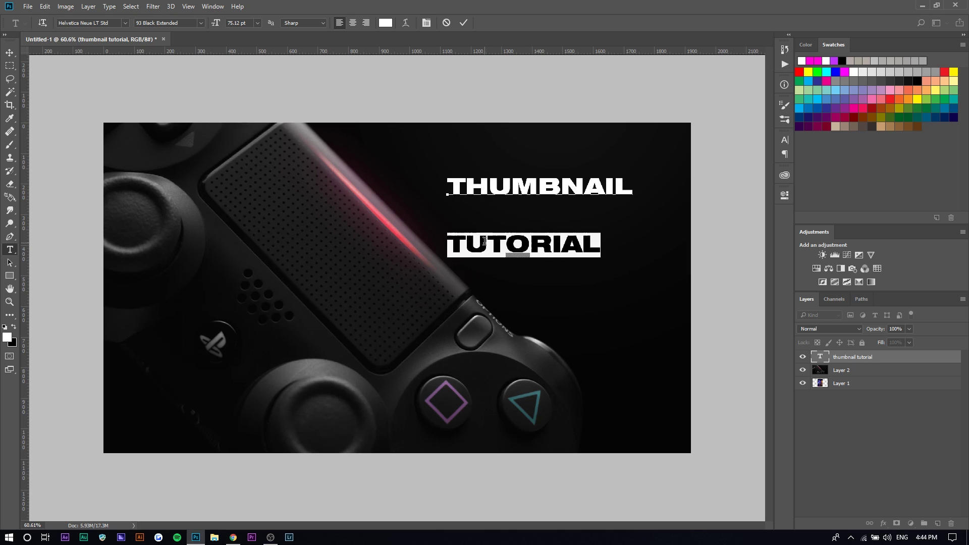
double_click(478, 180)
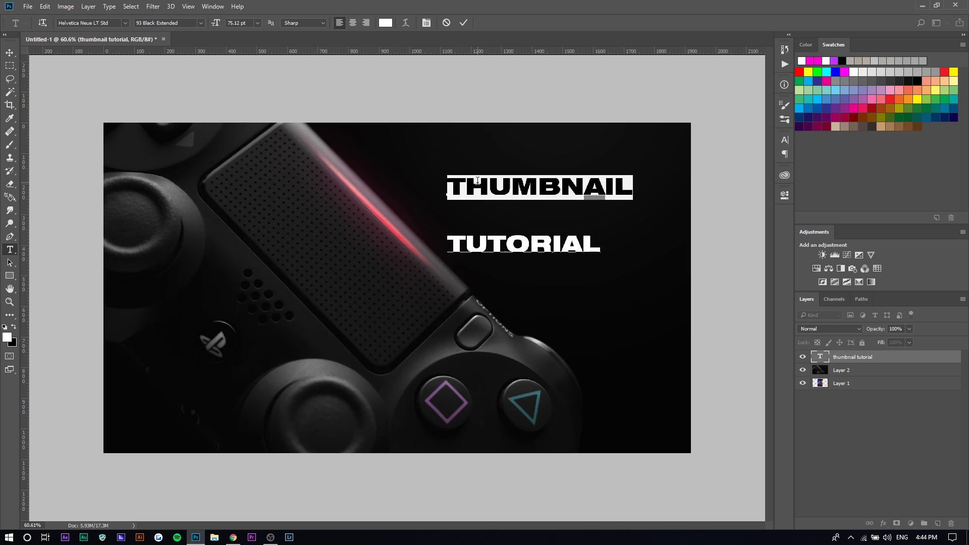
left_click(547, 190)
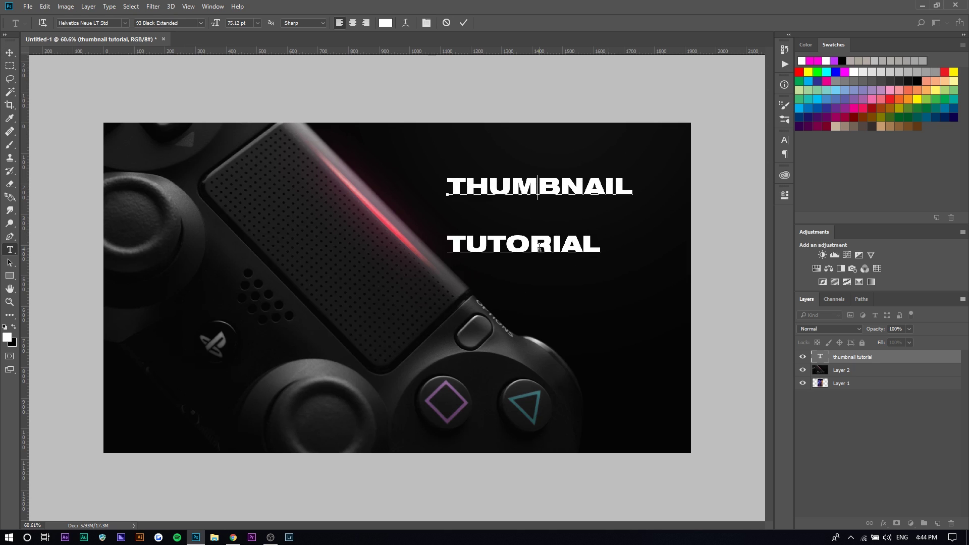
double_click(520, 249)
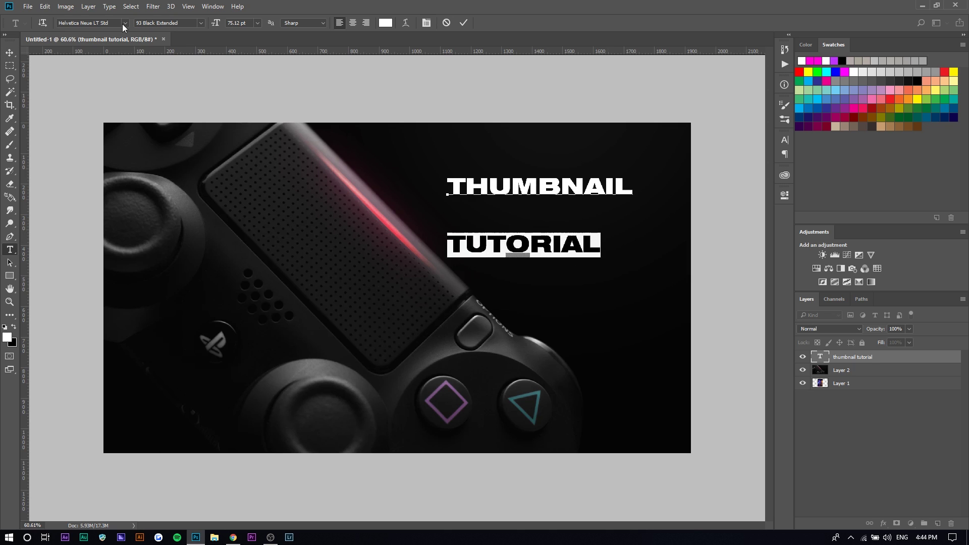
left_click(107, 23)
type("true")
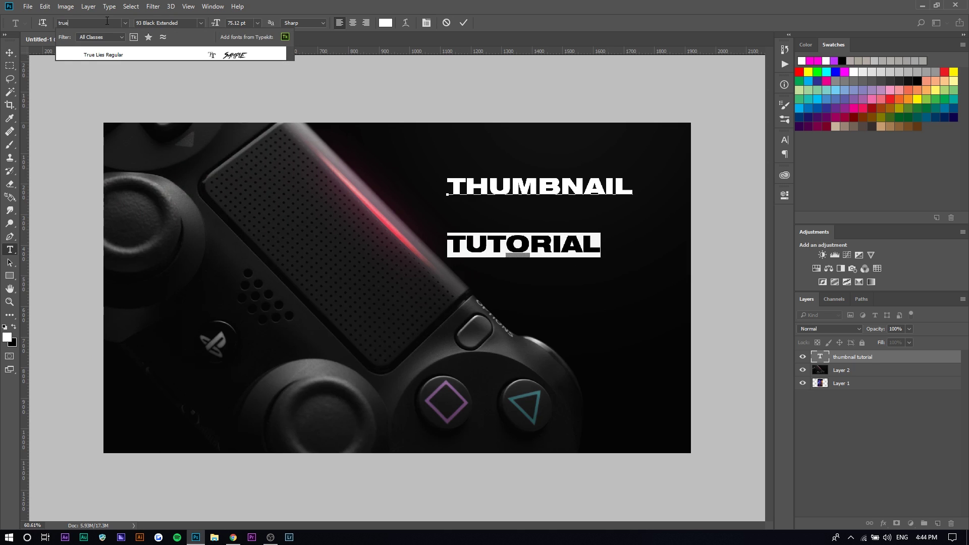
left_click(162, 54)
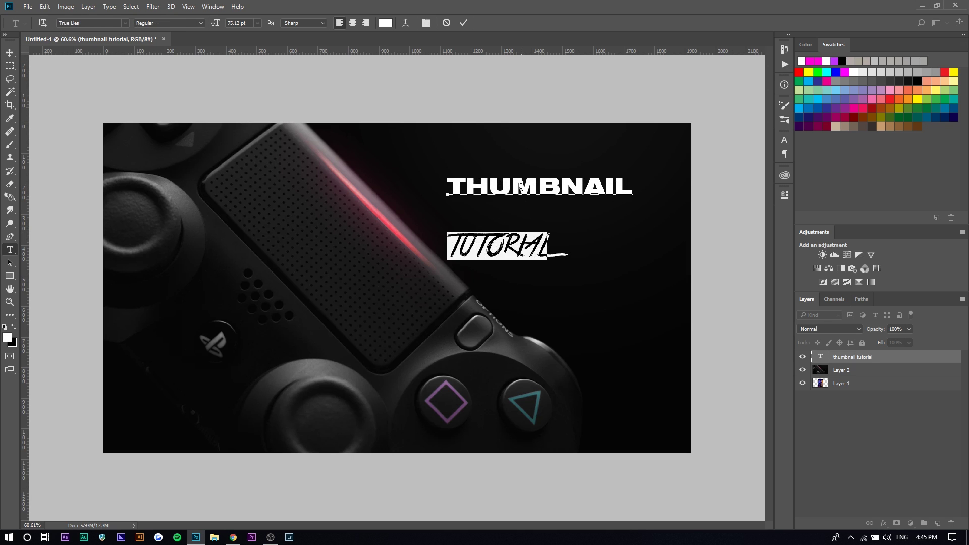
Select both lines of the title text and tighten their leading to about 77 pt
left_click(520, 186)
double_click(520, 186)
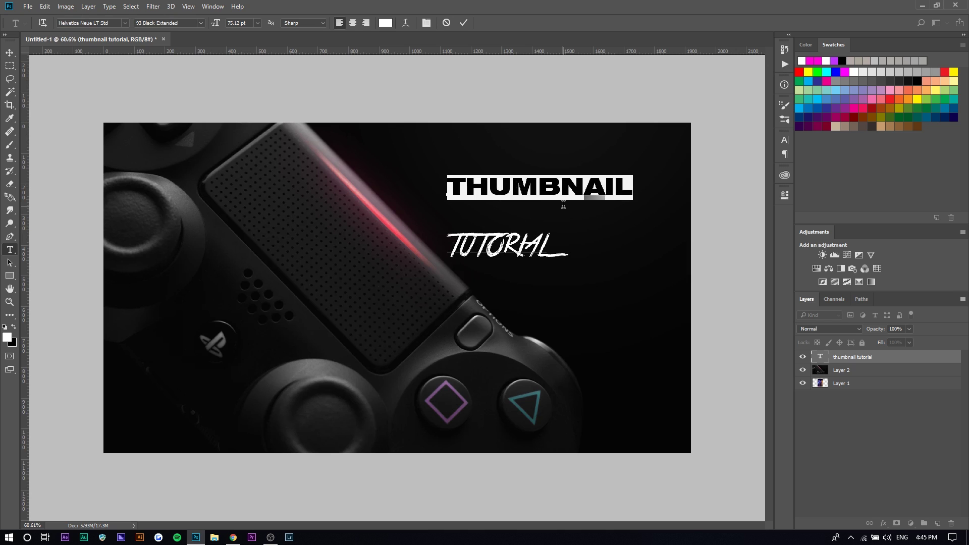
left_click(509, 211)
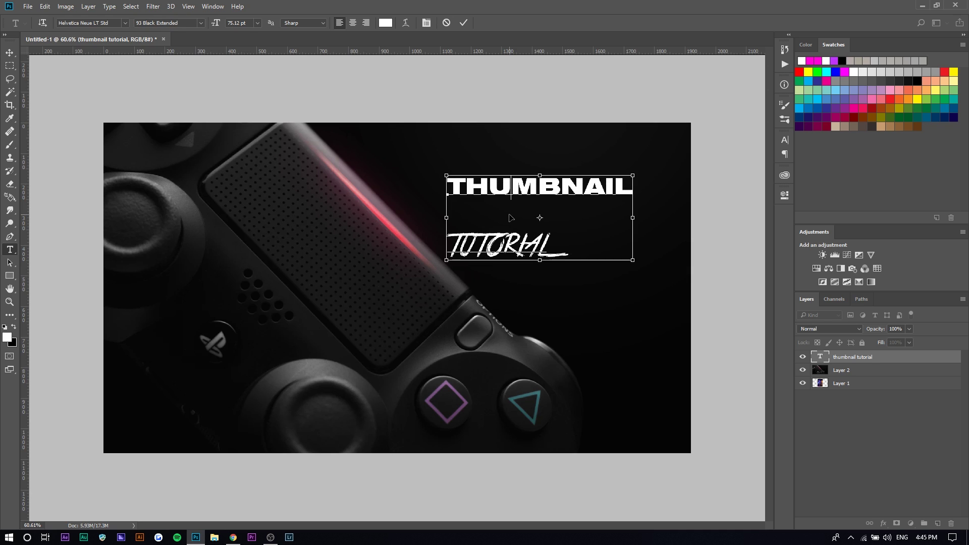
key("ctrl+a")
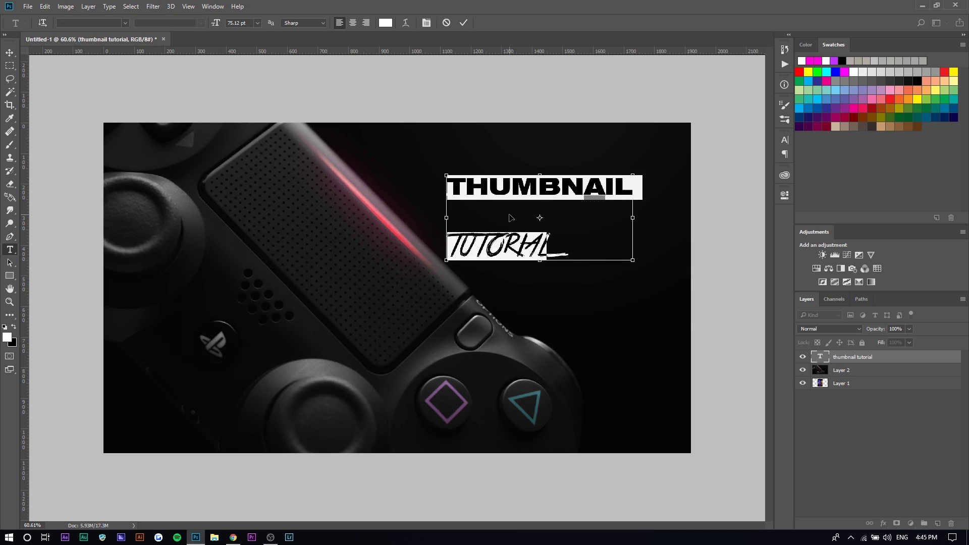
key("ctrl+t")
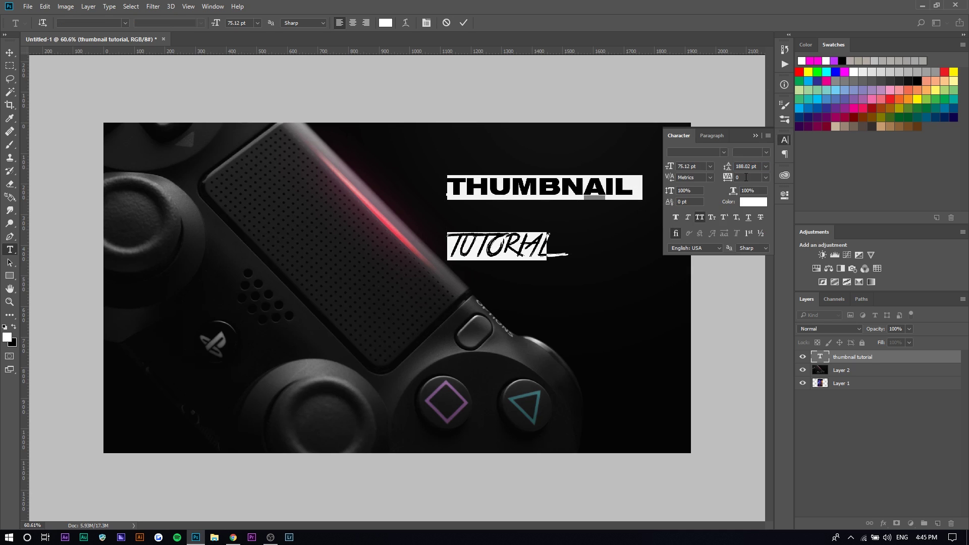
left_click_drag(732, 168, 725, 166)
Reduce the font size of the word "THUMBNAIL" to about 37 pt
left_click(614, 185)
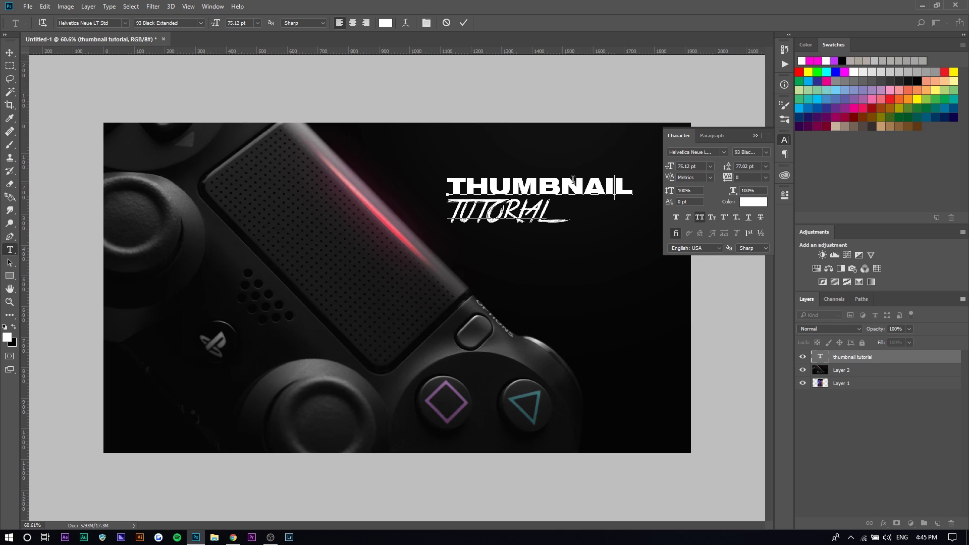
double_click(508, 183)
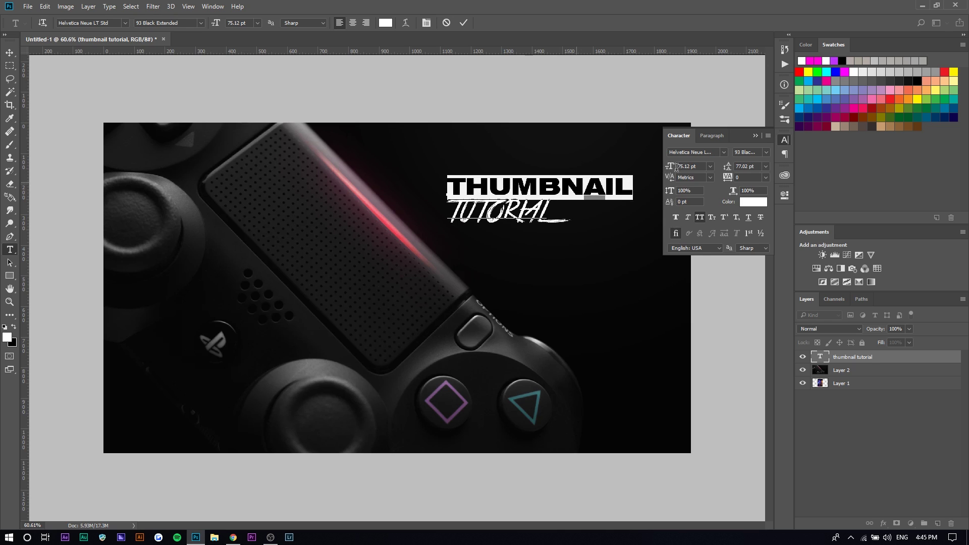
mouse_move(647, 200)
left_click_drag(670, 170, 662, 171)
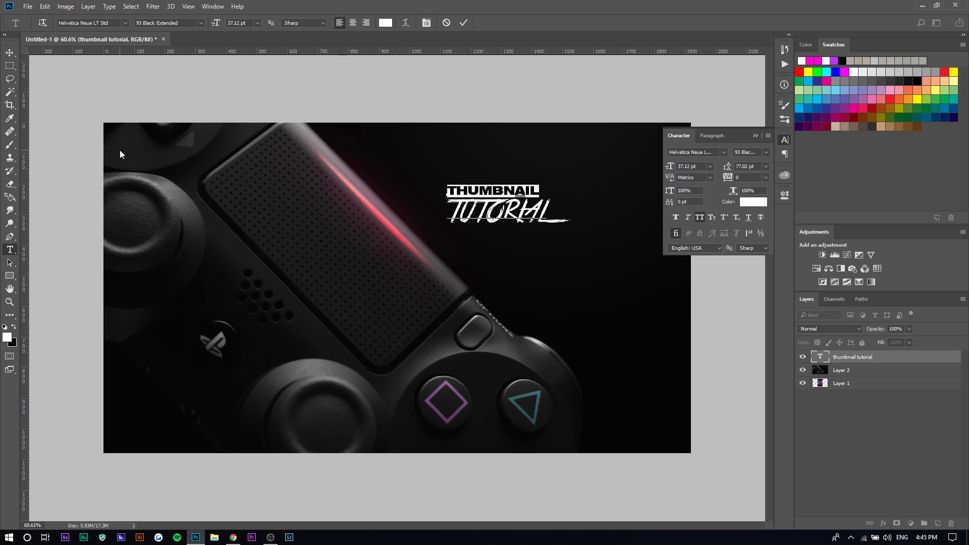
Scale the title text to about 250% and move it toward the middle of the canvas, overlapping the controller
left_click(10, 53)
key("ctrl+t")
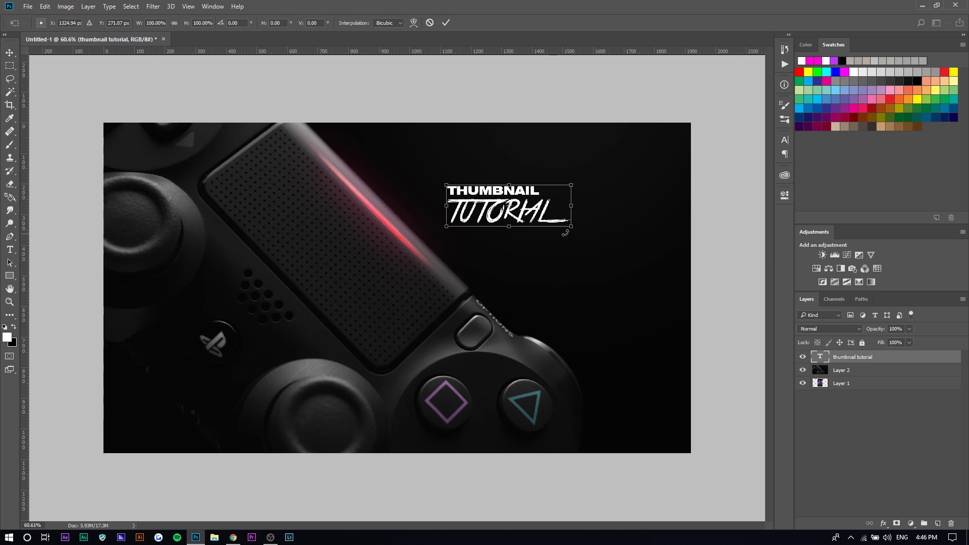
left_click_drag(571, 227, 815, 307)
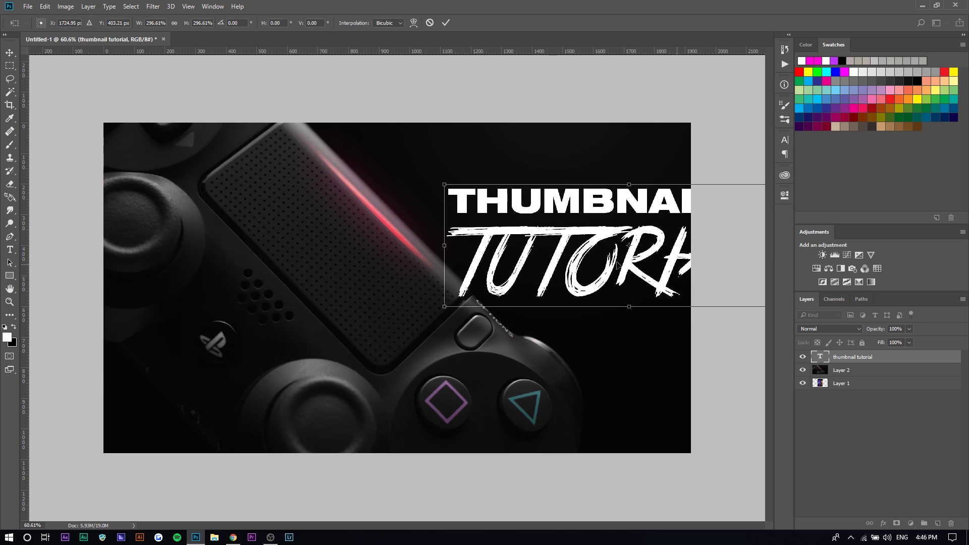
left_click_drag(678, 266, 553, 277)
left_click_drag(693, 319, 665, 304)
left_click_drag(603, 282, 631, 291)
key("Return")
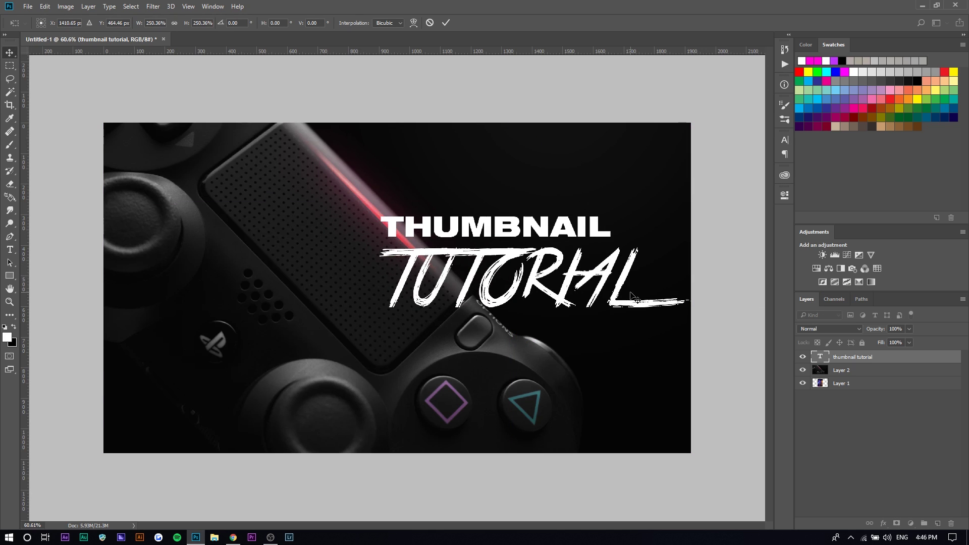
left_click_drag(511, 278, 469, 289)
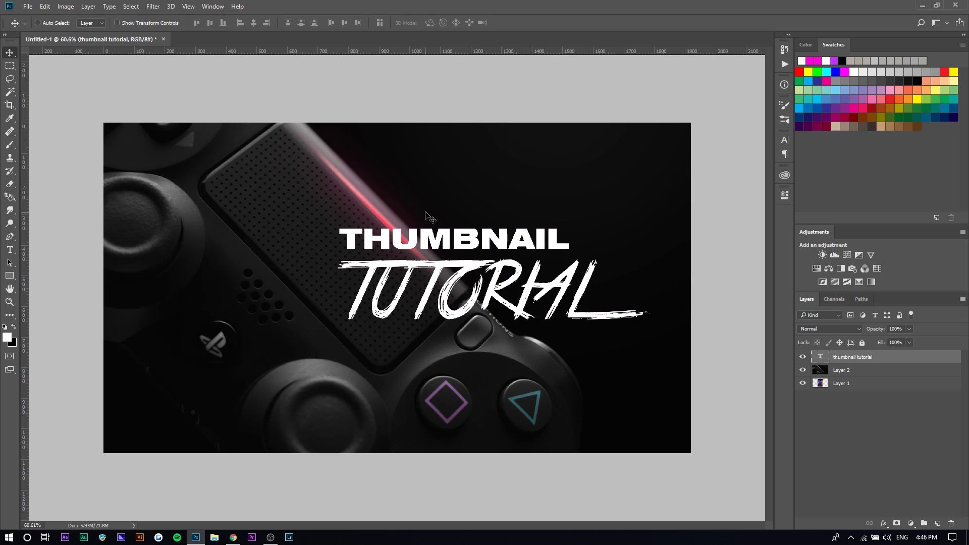
Select the whole canvas and align the title text layer to its vertical center
key("ctrl+a")
left_click(89, 7)
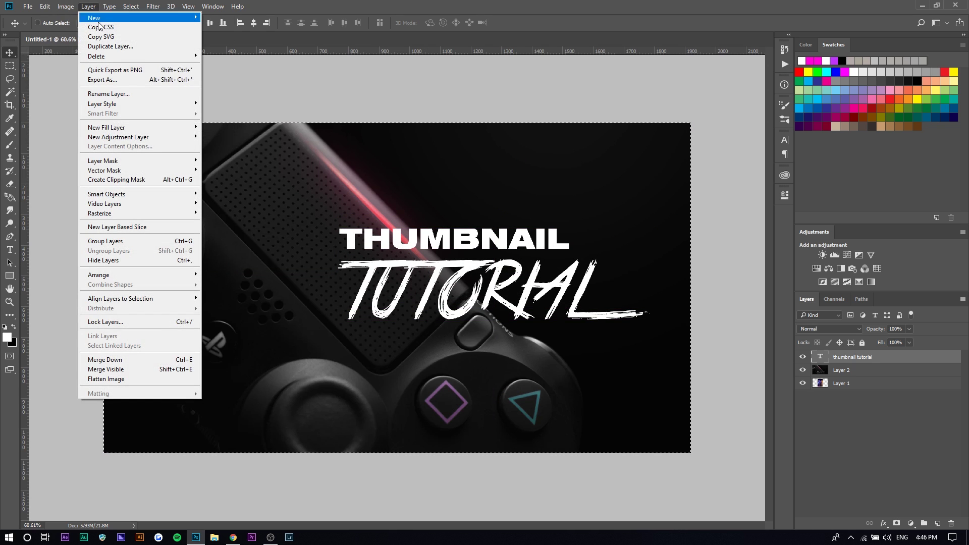
mouse_move(165, 301)
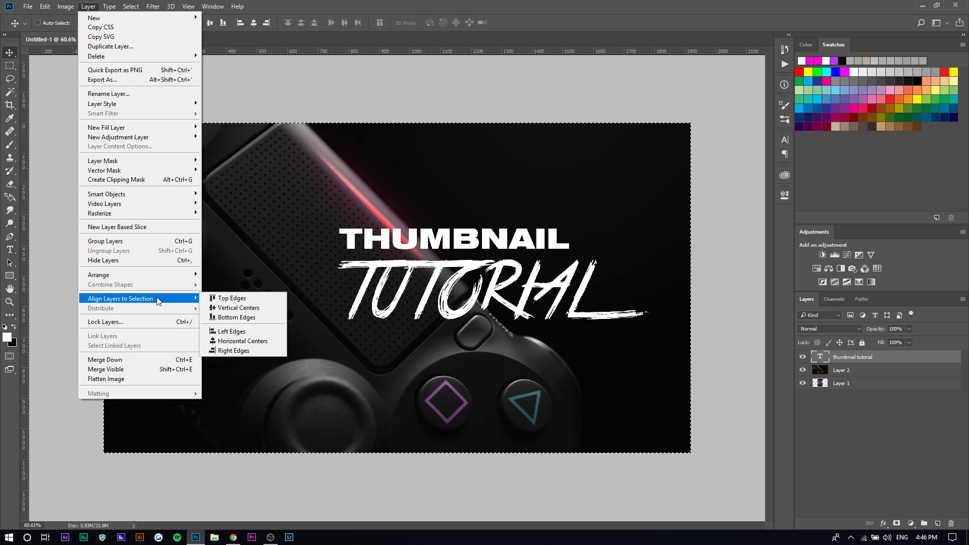
left_click(231, 311)
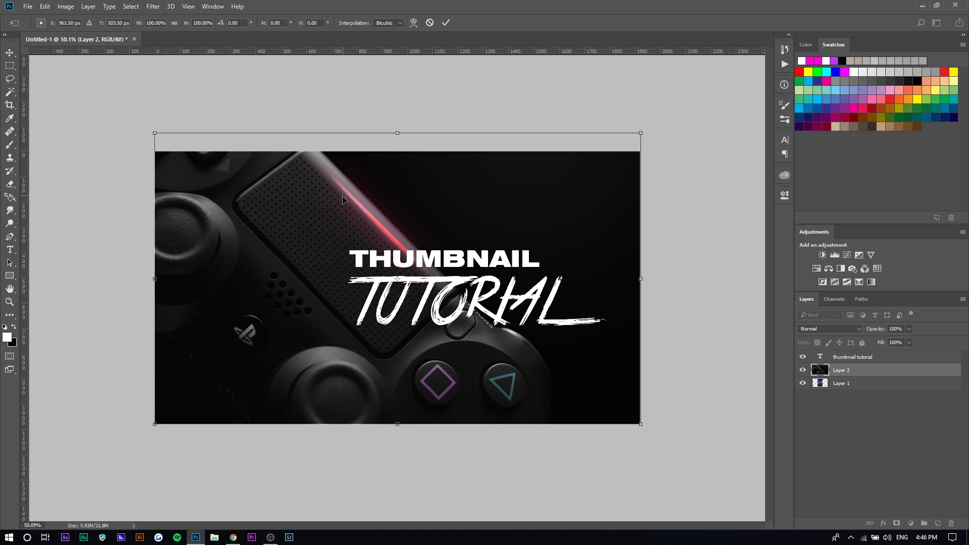
Shift the controller photo layer down so its top edge meets the top of the canvas
left_click_drag(343, 200, 345, 213)
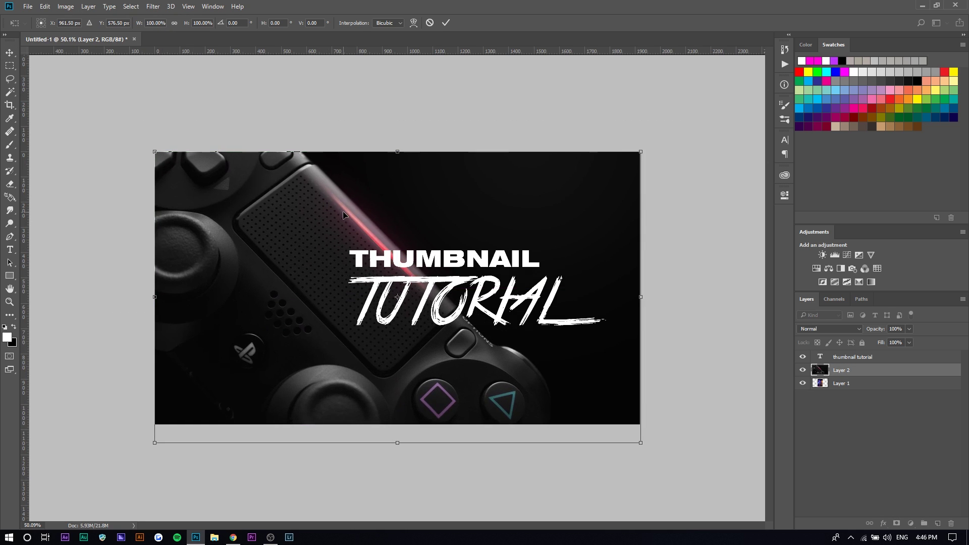
key("Return")
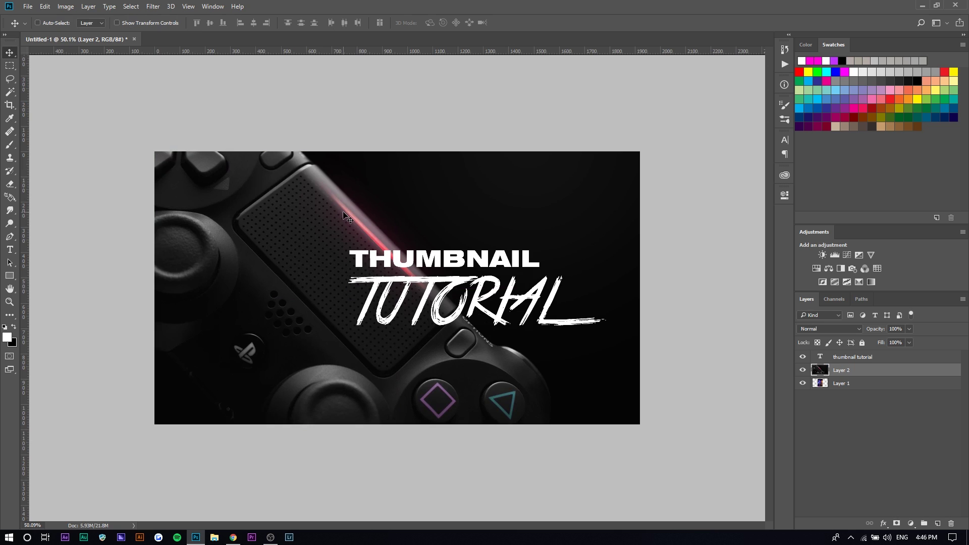
Add a new layer above the photo and darken the area behind the title using a soft black brush of about 2165 px
left_click(937, 523)
left_click(10, 144)
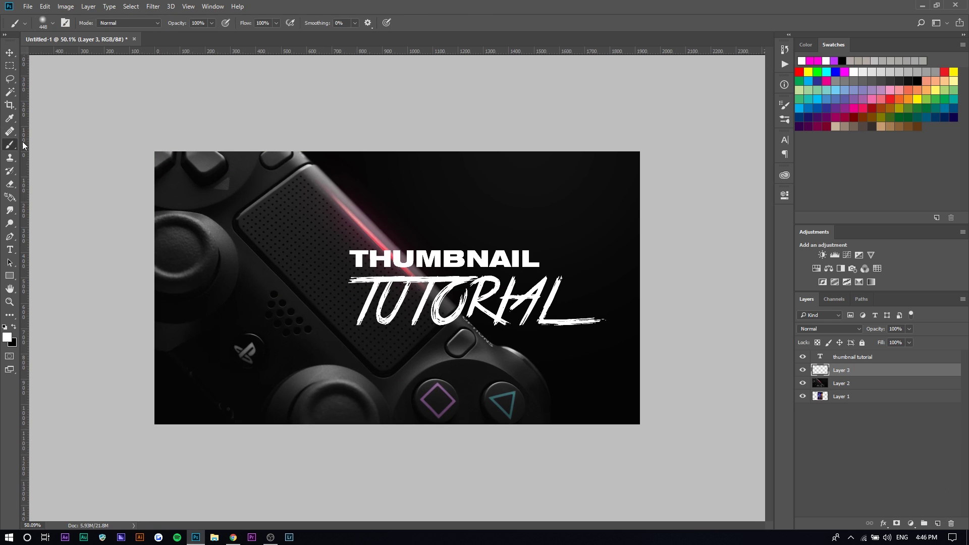
left_click(44, 29)
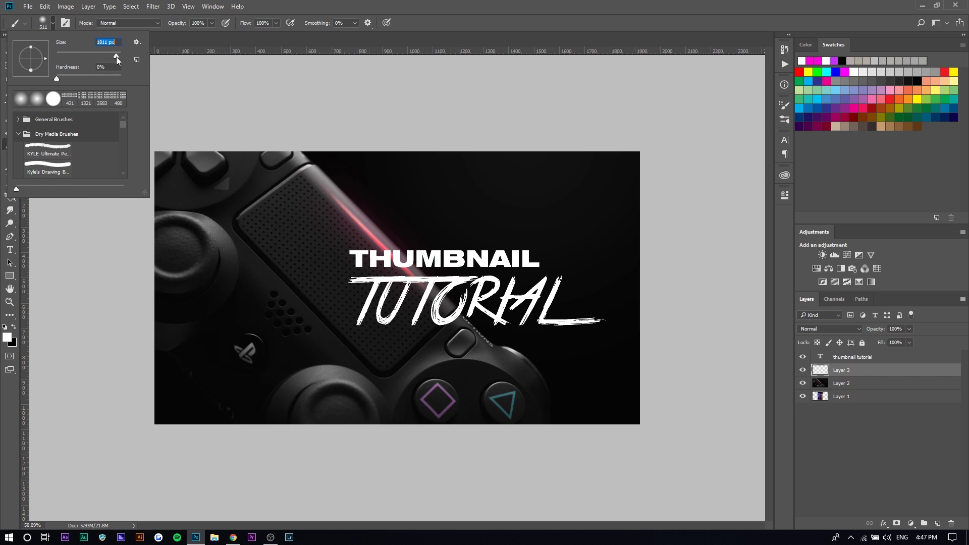
left_click(581, 272)
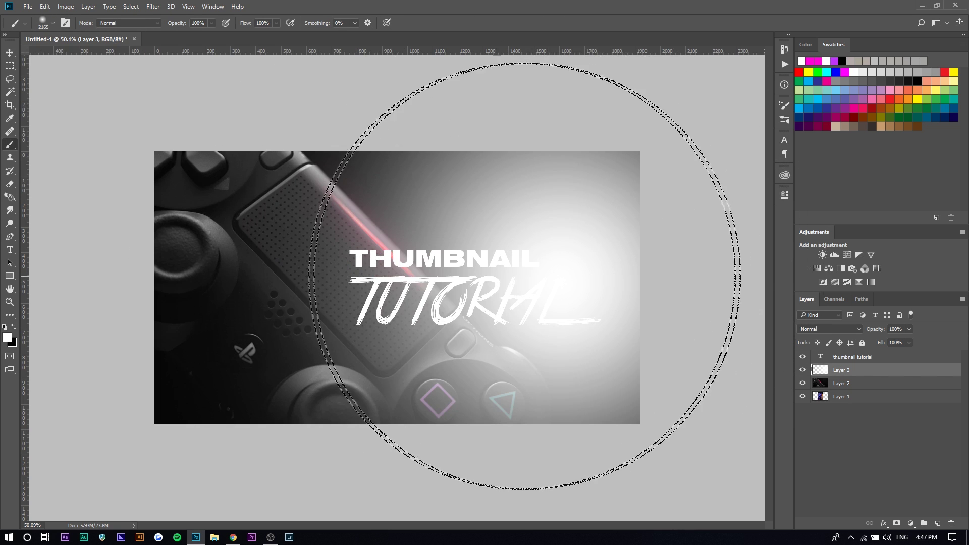
key("ctrl+z")
left_click(14, 328)
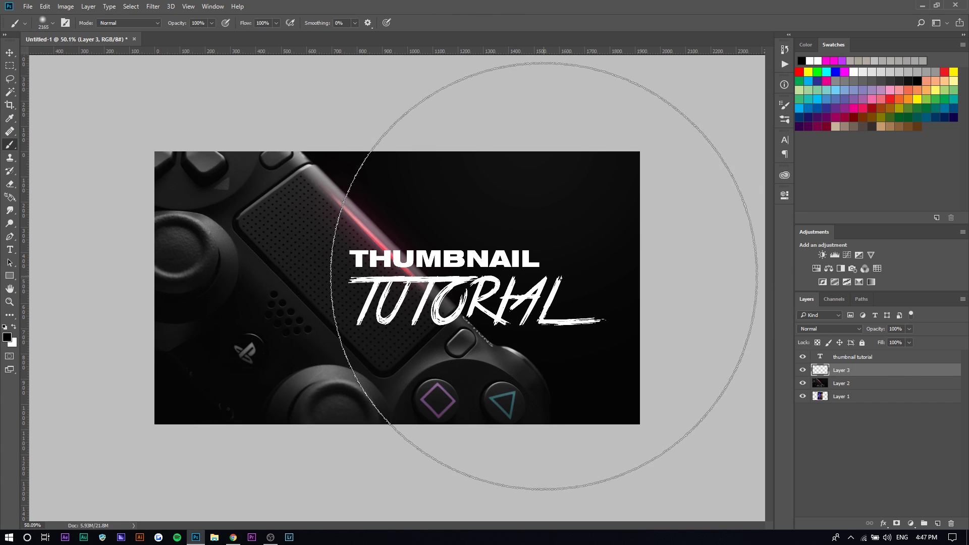
left_click(543, 276)
left_click(543, 276)
left_click(544, 276)
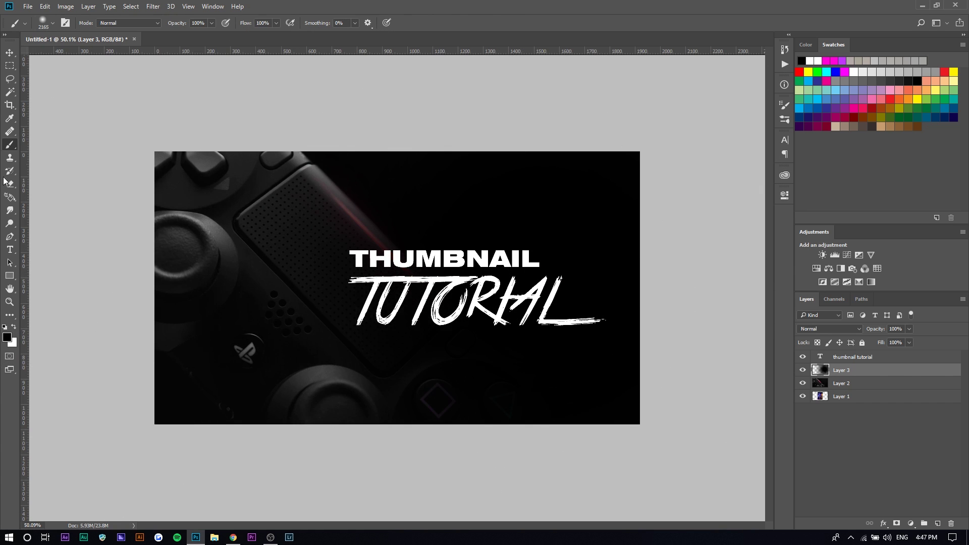
left_click(10, 53)
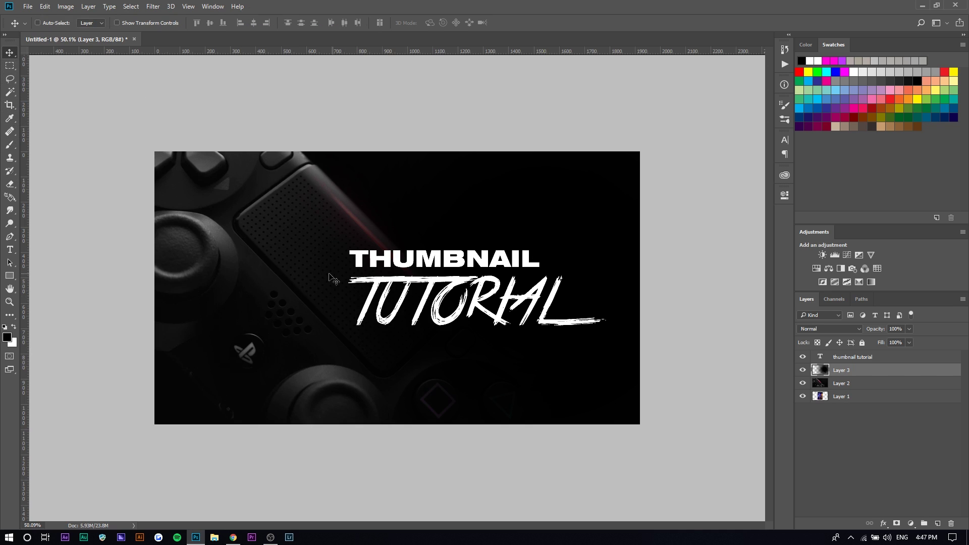
Compare the image with and without the black layer, then erase it over the controller's lower buttons with a soft eraser of about 417 px
left_click(802, 371)
left_click(802, 372)
left_click(801, 372)
left_click(802, 372)
left_click(10, 184)
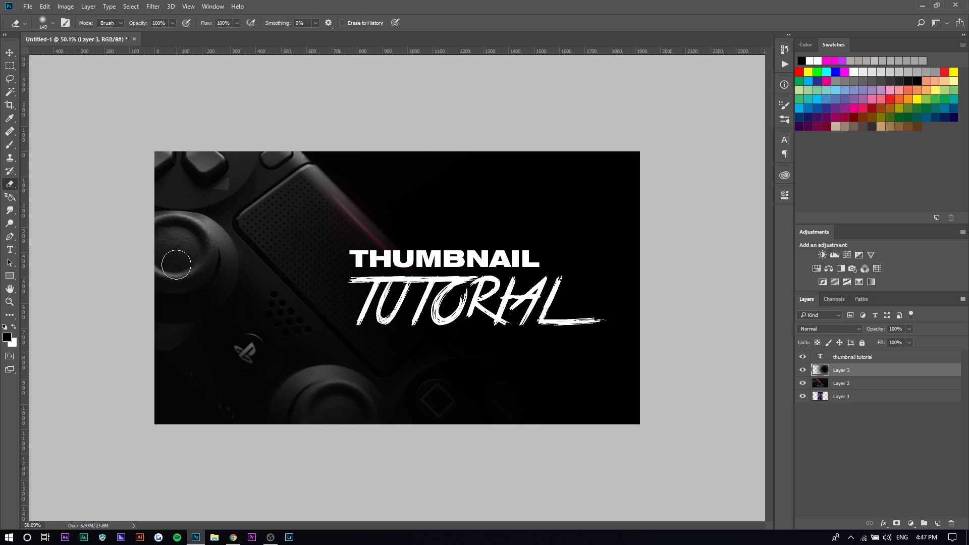
left_click(51, 30)
left_click_drag(105, 53, 114, 57)
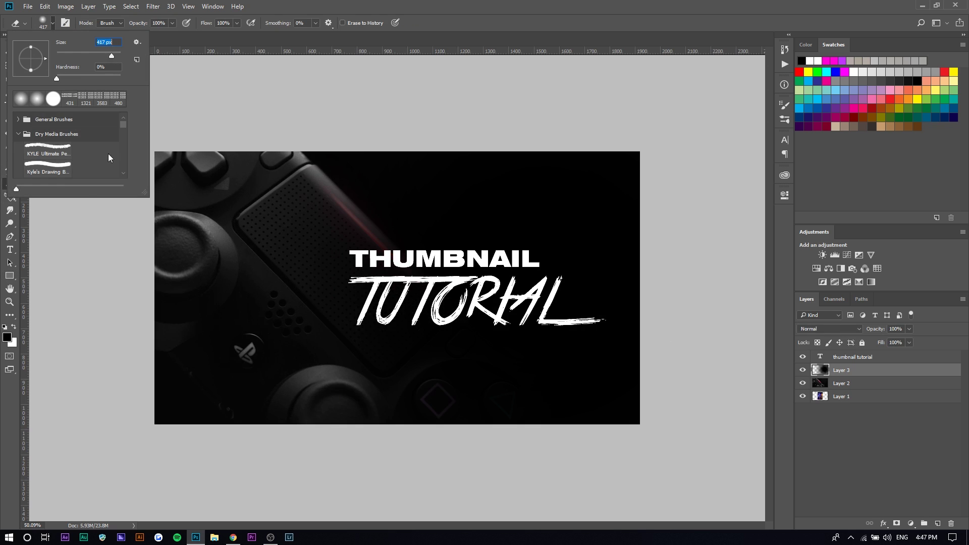
left_click(320, 411)
mouse_move(408, 422)
left_mouse_down()
mouse_move(411, 410)
mouse_move(502, 404)
left_mouse_up()
left_click(9, 53)
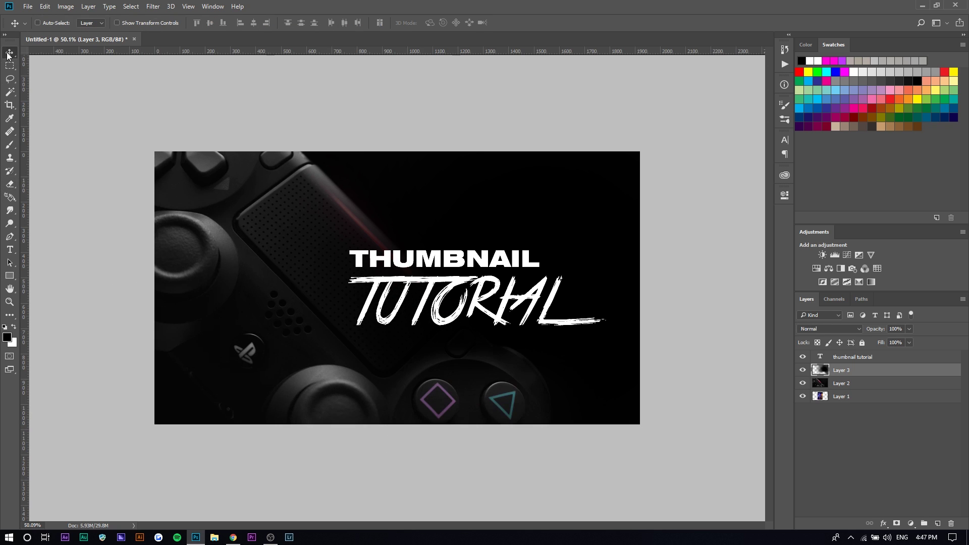
scroll(203, 381, "up", 2)
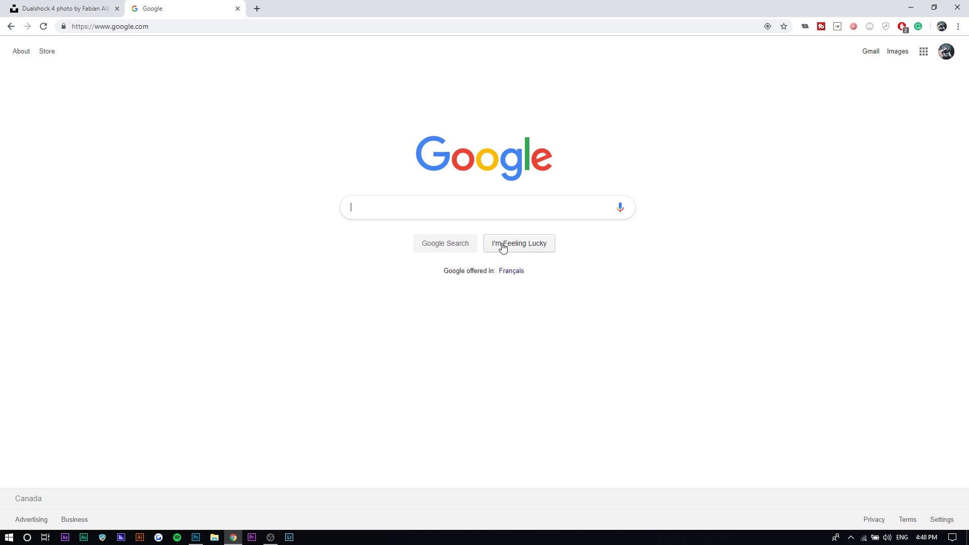
Search Google Images for "light leak" and limit the results to large images
type("light leak")
key("Return")
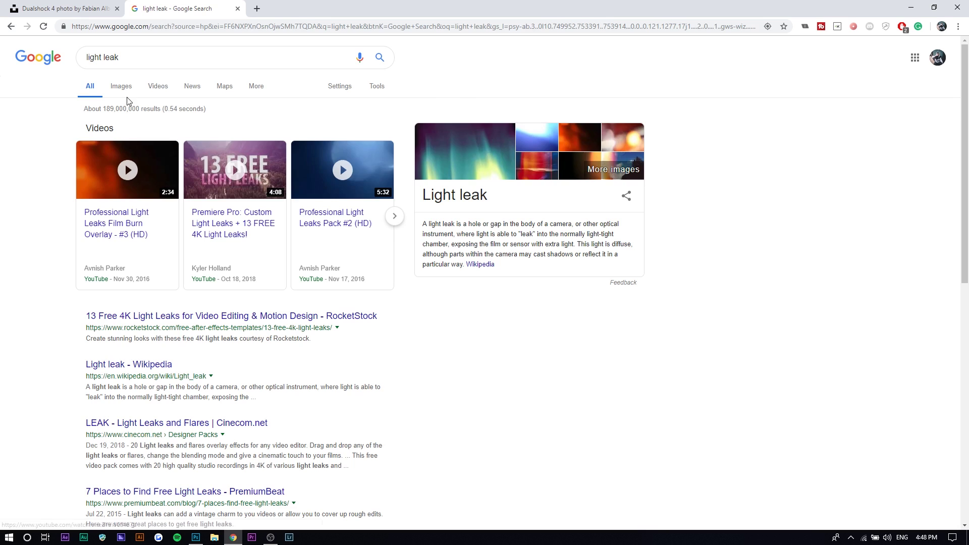
left_click(125, 90)
left_click(377, 87)
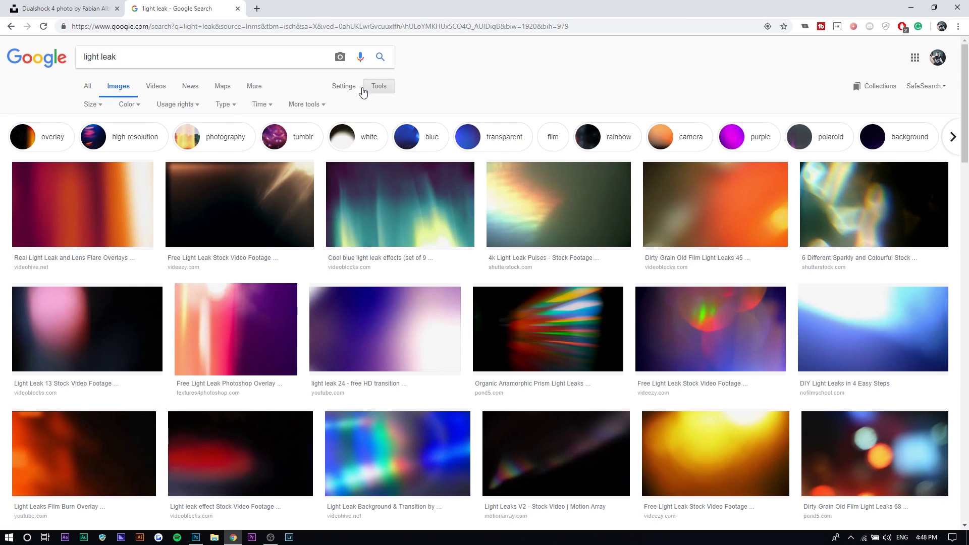
left_click(91, 104)
left_click(107, 137)
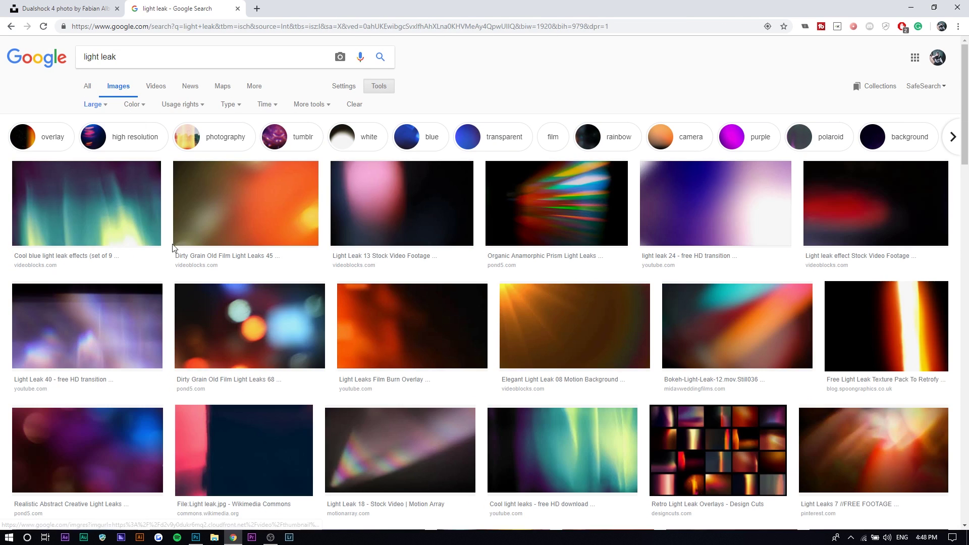
Look through the light leak results and copy the pink and dark blue "File:Light leak.jpg" image from Wikimedia Commons
scroll(274, 248, "down", 3)
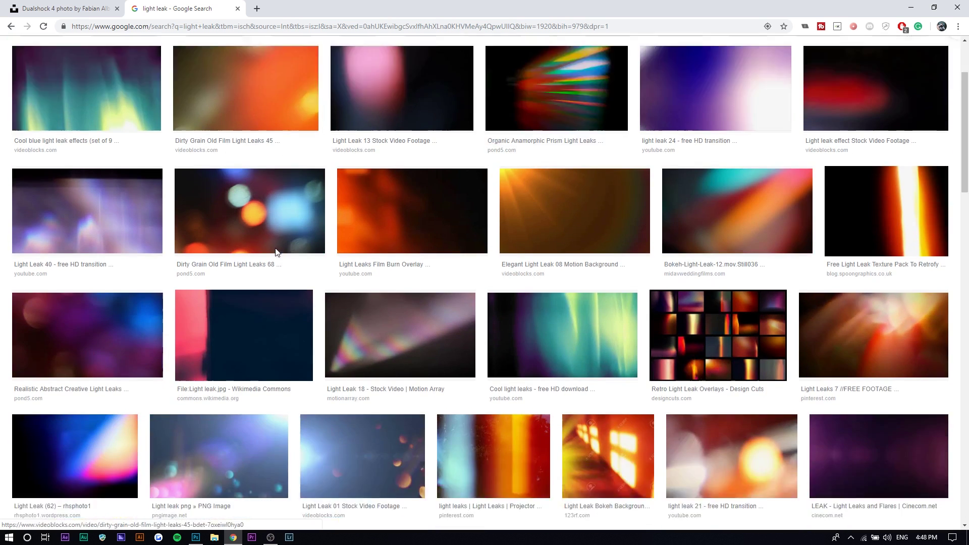
left_click(266, 251)
scroll(370, 336, "up", 6)
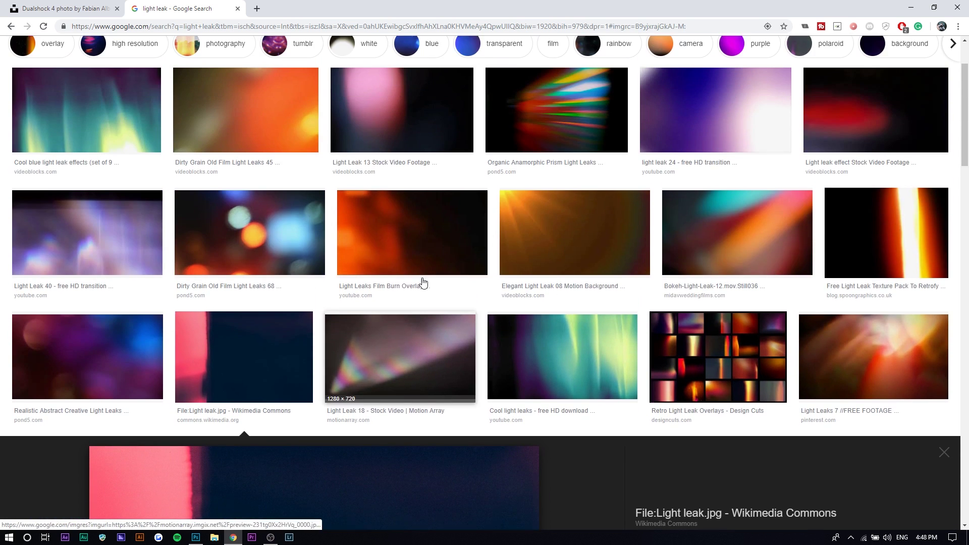
scroll(327, 262, "down", 6)
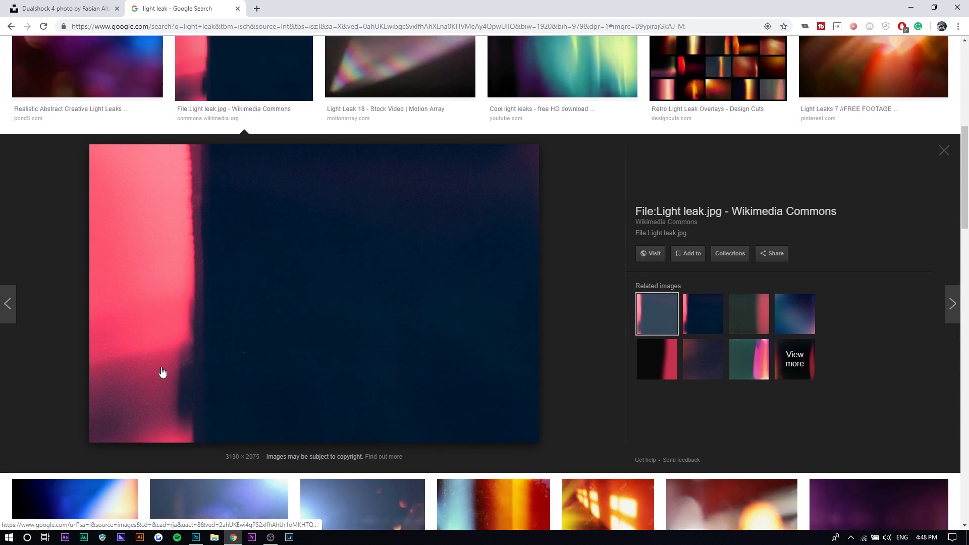
scroll(161, 372, "up", 5)
scroll(470, 262, "up", 3)
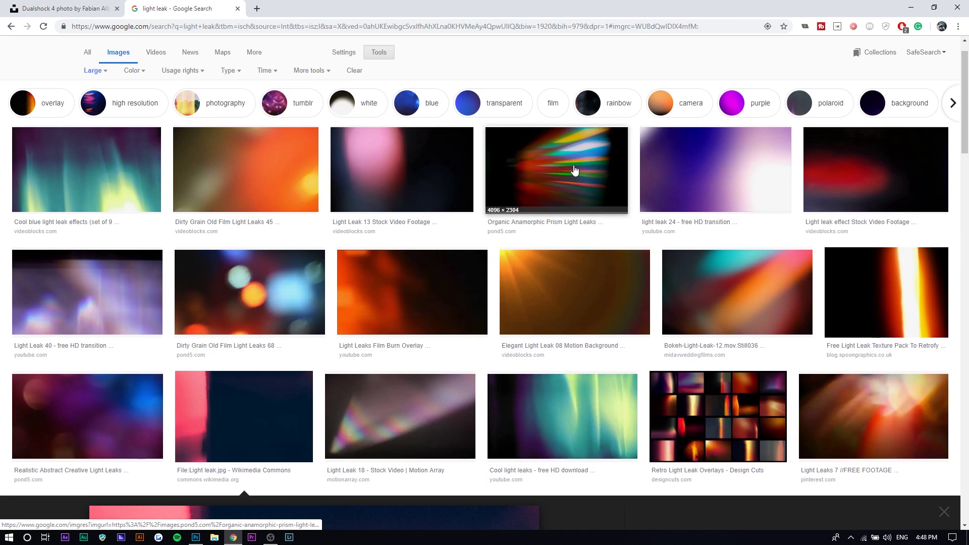
left_click(574, 172)
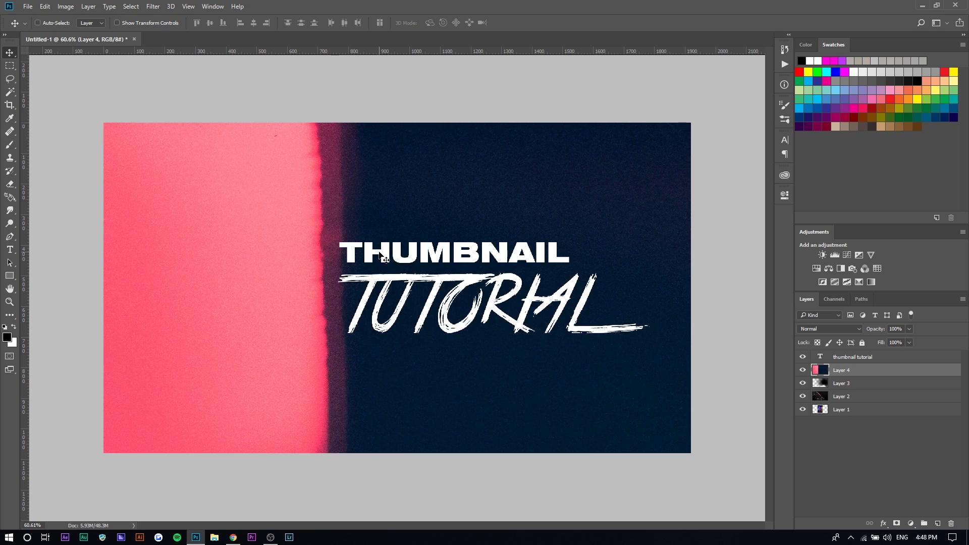
Switch to Photoshop, place the light leak over the whole canvas beneath the title, and set it to Screen at 48% opacity
left_click_drag(341, 210, 222, 206)
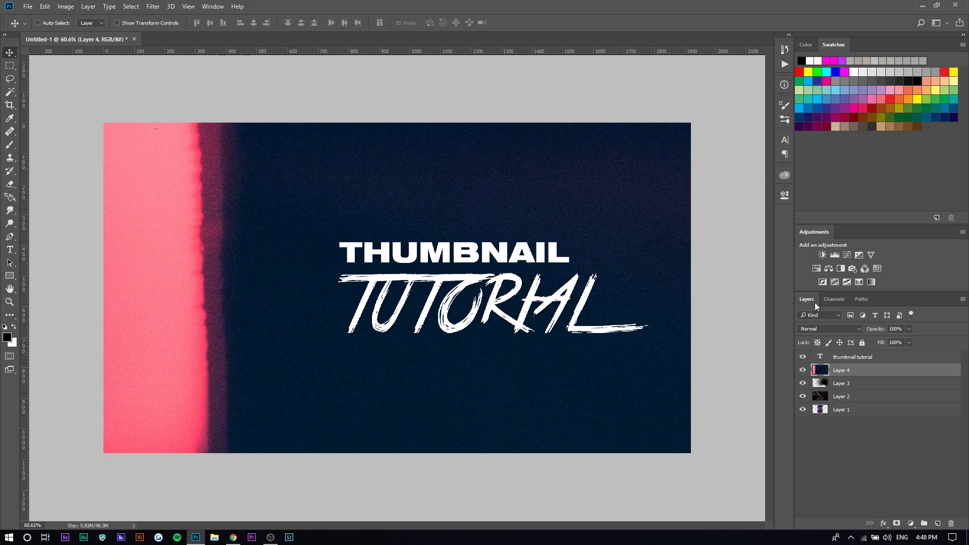
left_click(817, 329)
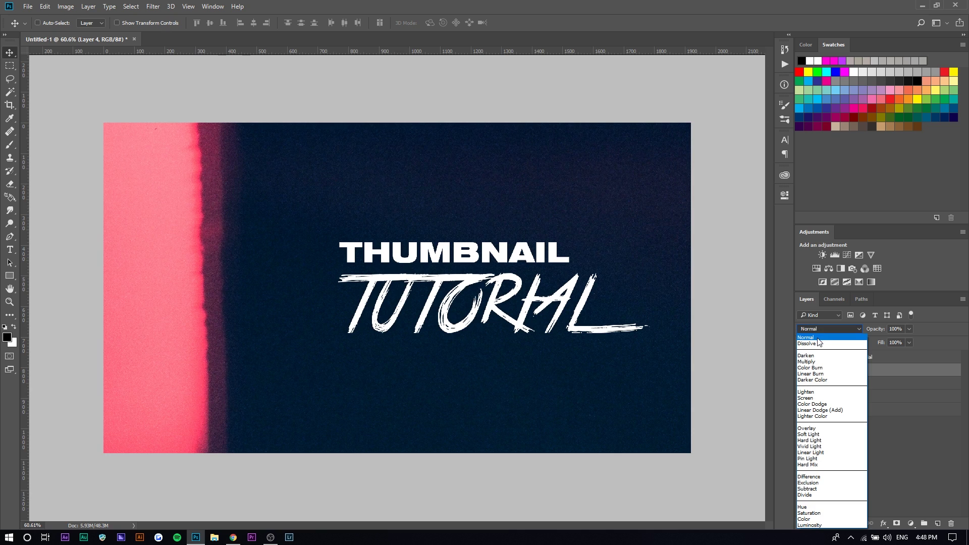
left_click(820, 398)
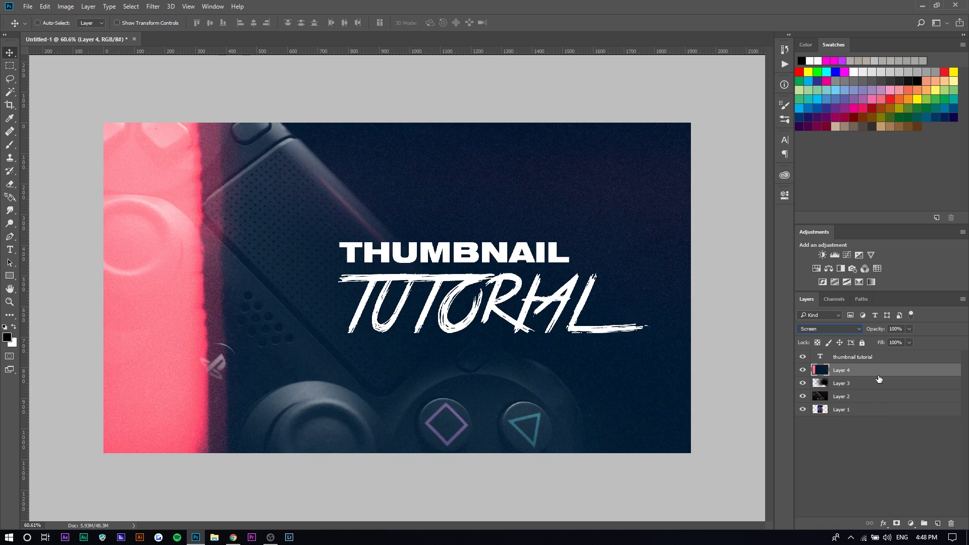
left_click(907, 329)
left_click_drag(884, 340, 885, 341)
scroll(391, 400, "down", 4)
scroll(382, 389, "up", 4)
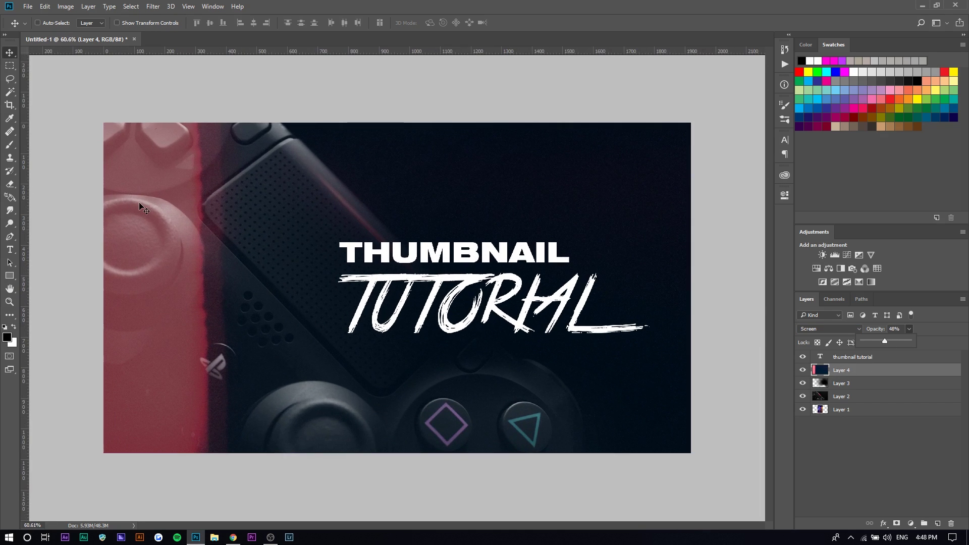
Add a Brightness/Contrast adjustment clipped to the light leak layer, with contrast at maximum and brightness slightly lowered
left_click(822, 255)
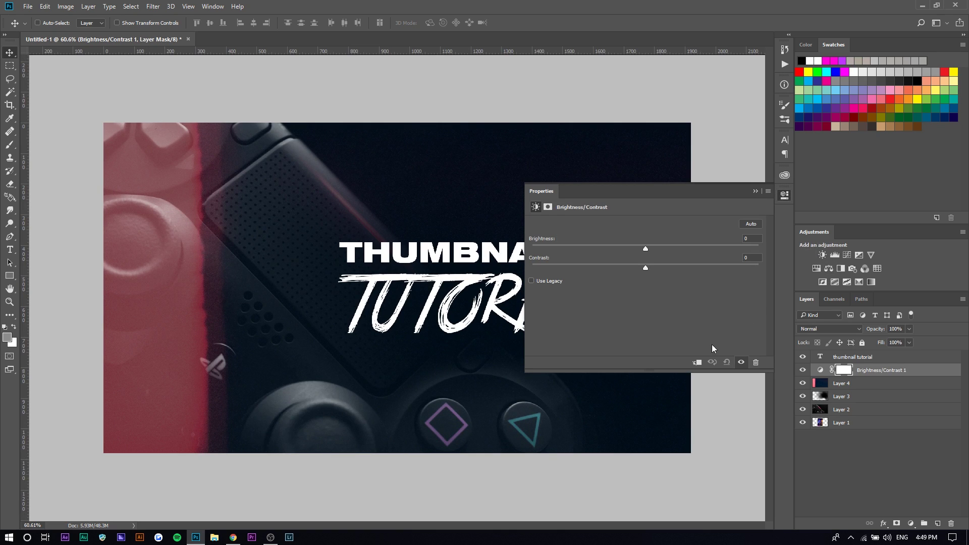
left_click(696, 364)
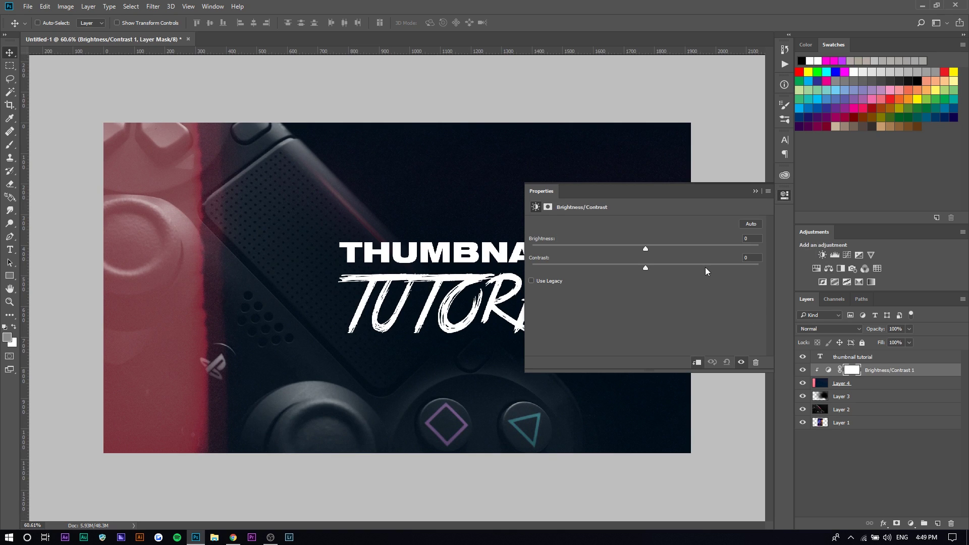
left_click_drag(705, 267, 762, 268)
mouse_move(646, 248)
left_mouse_down()
mouse_move(665, 246)
mouse_move(637, 246)
left_mouse_up()
left_click(756, 190)
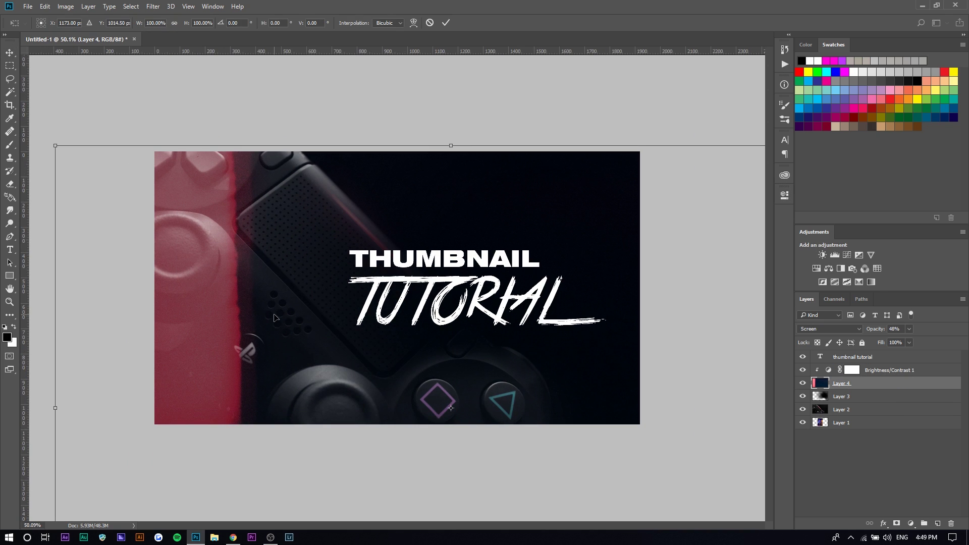
Flip the light leak layer horizontally and position it so its red band covers the right edge of the canvas
right_click(274, 317)
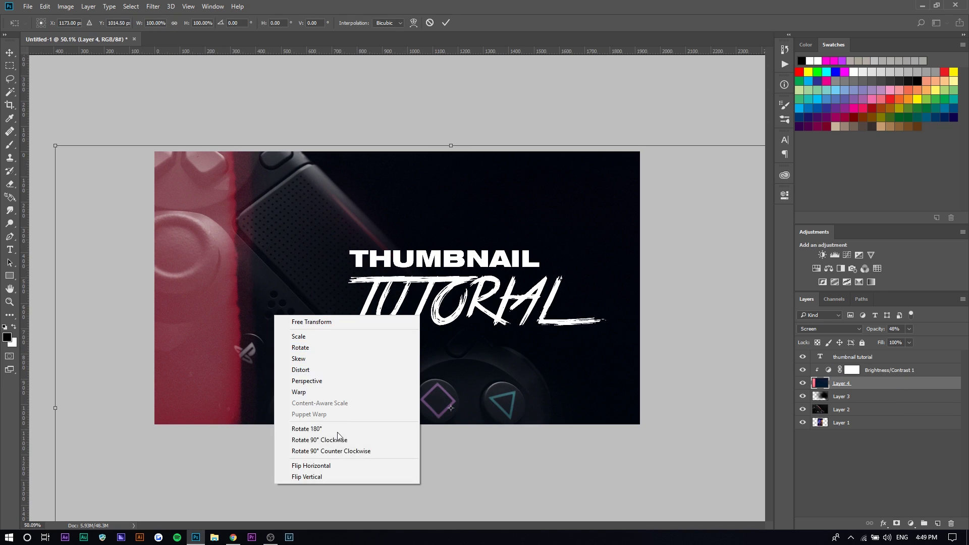
left_click(332, 465)
left_click_drag(363, 288, 622, 178)
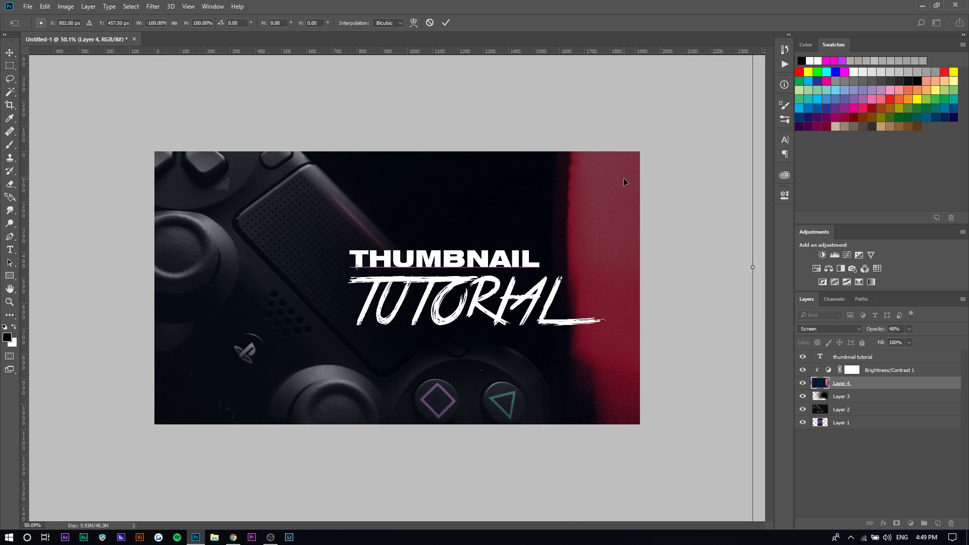
key("Return")
scroll(514, 178, "up", 1)
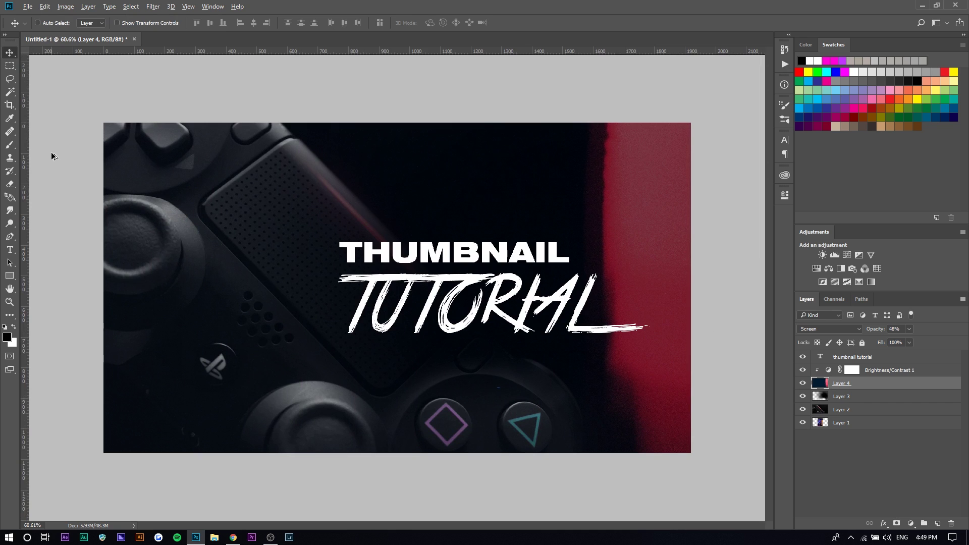
Switch to the browser, search Google Images for "dust overlay", and limit the results to large images
key("alt+Tab")
left_click(237, 27)
type("dust ove")
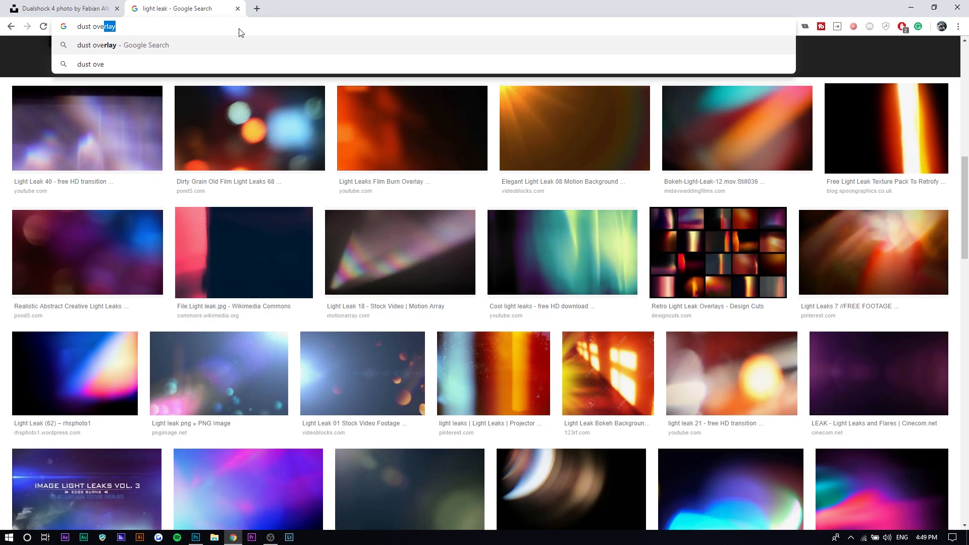
key("Return")
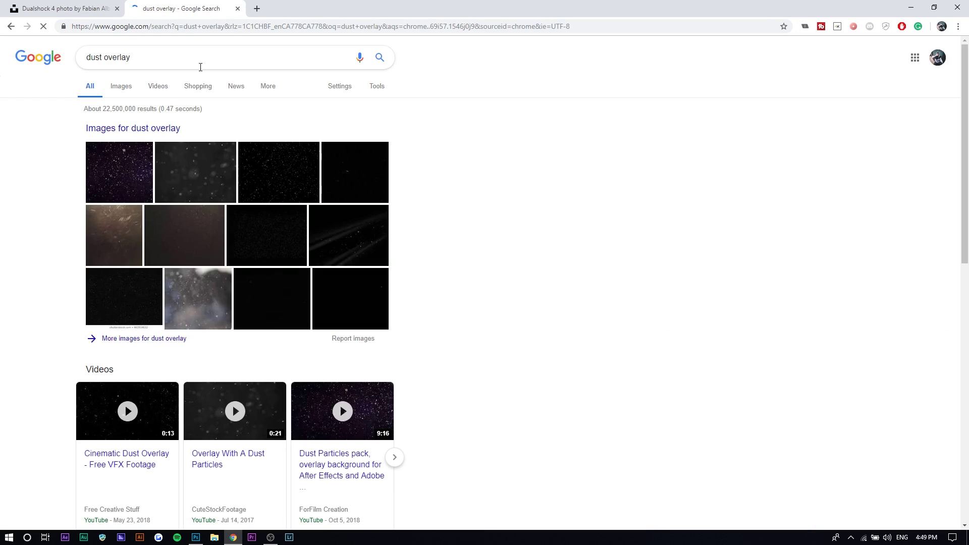
left_click(120, 88)
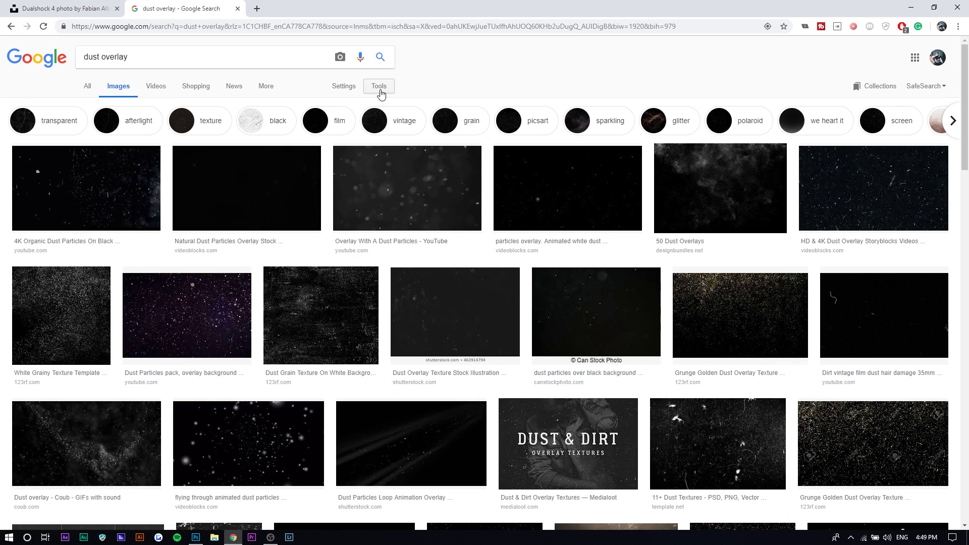
left_click(379, 90)
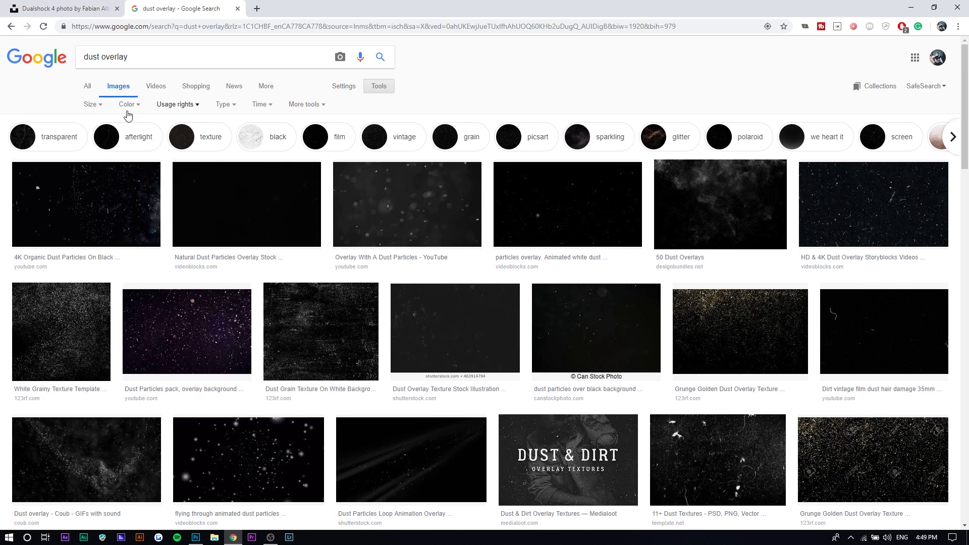
left_click(93, 109)
left_click(121, 136)
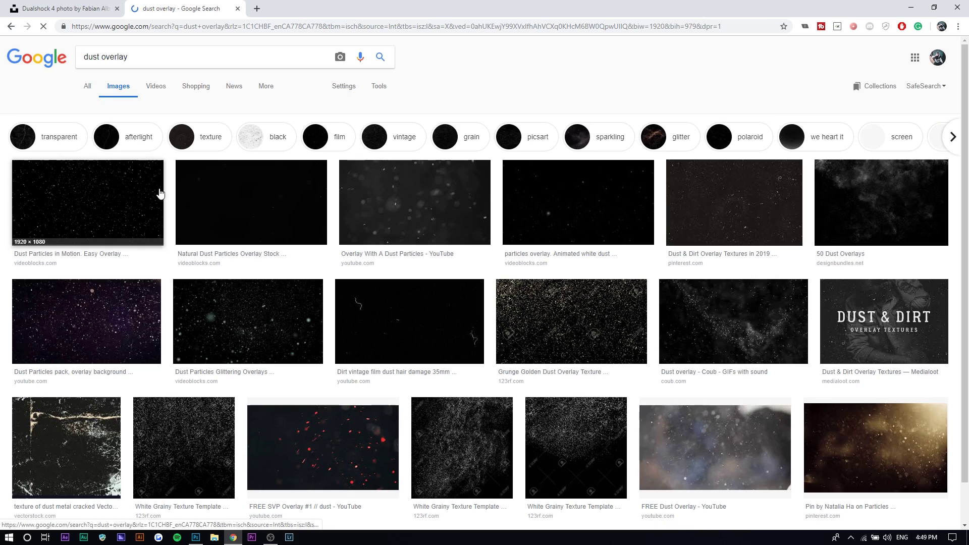
Find the "FREE SVP Overlay #1 // dust" image with red particles and copy it
scroll(273, 276, "down", 2)
left_click(277, 318)
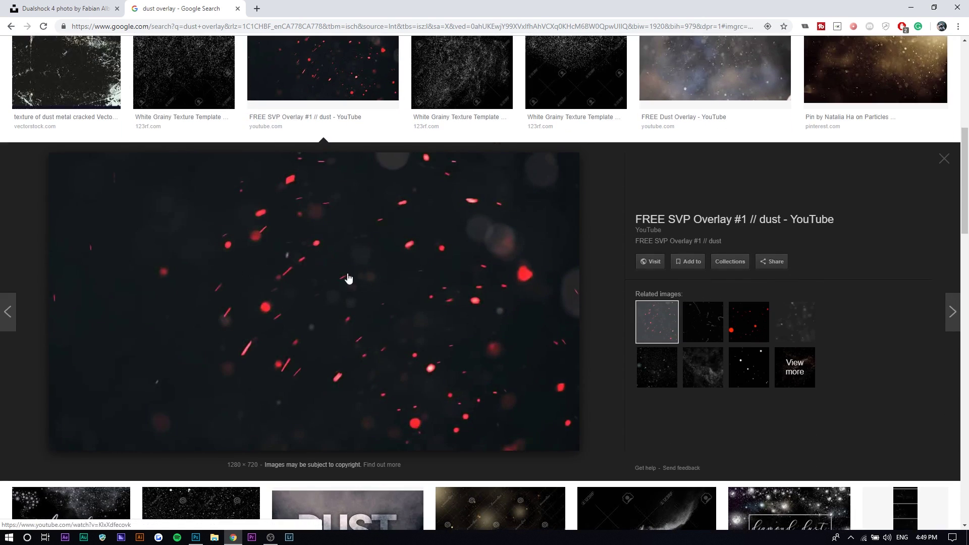
right_click(360, 286)
left_click(441, 391)
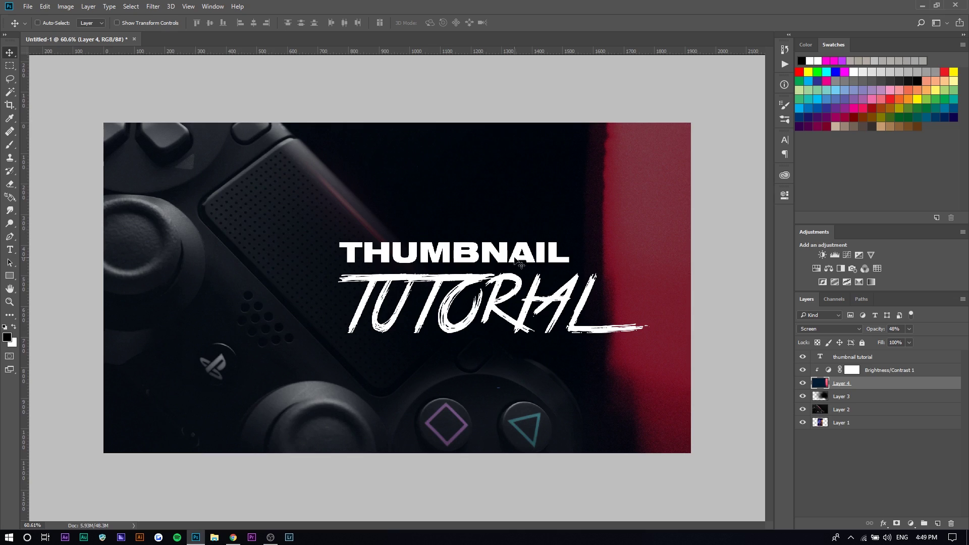
key("ctrl+t")
left_click_drag(586, 397, 692, 447)
key("Return")
key("Delete")
Paste the dust image above the Brightness/Contrast adjustment and scale it to about 176% so it covers the whole canvas
left_click(874, 372)
key("ctrl+v")
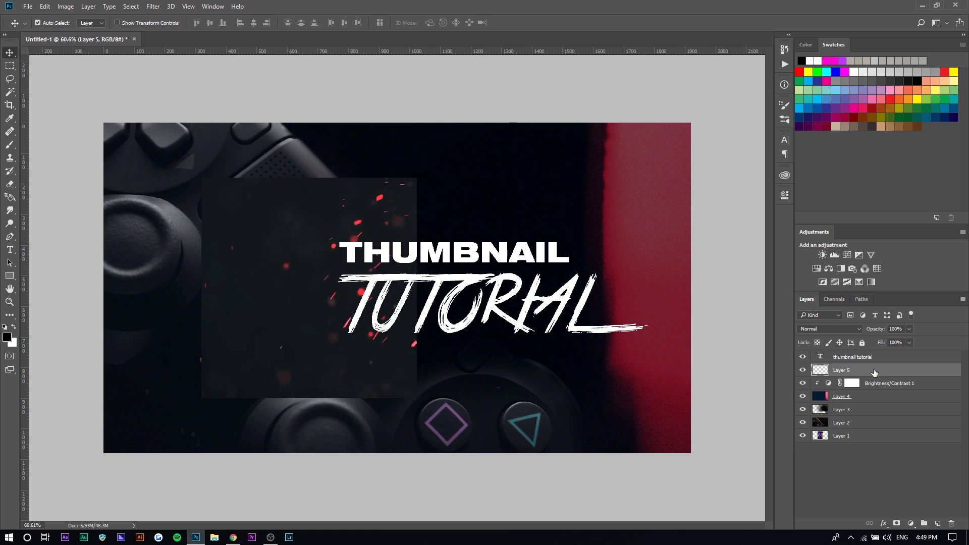
key("ctrl+t")
left_click_drag(473, 308, 405, 281)
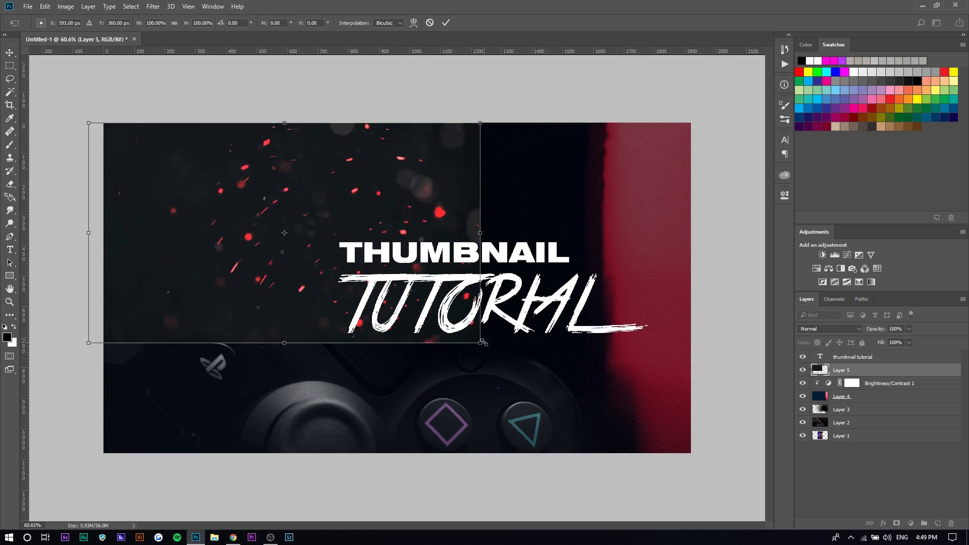
left_click_drag(483, 342, 811, 450)
left_click_drag(585, 402, 500, 349)
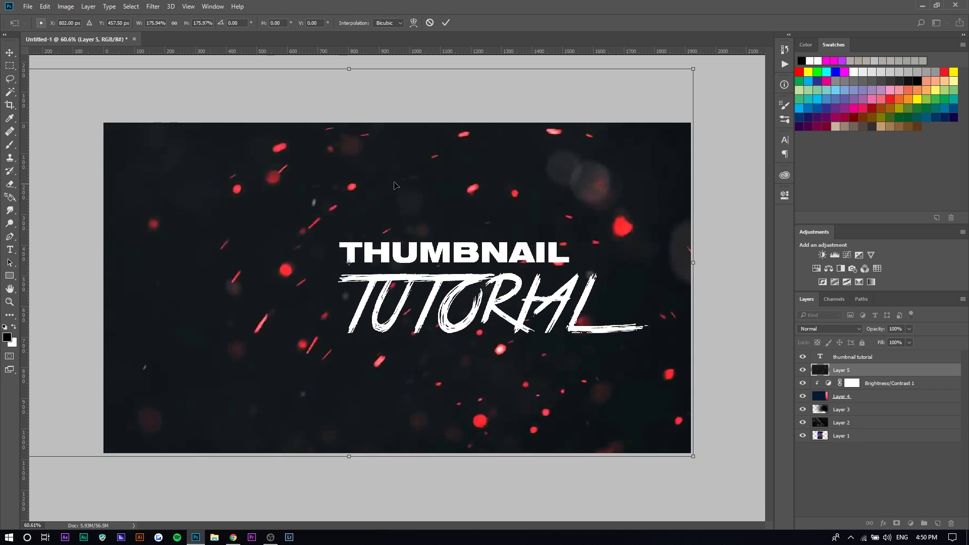
Flip the dust overlay horizontally, shift it to suit the canvas, and set its blending mode to Screen
right_click(578, 264)
left_click(616, 413)
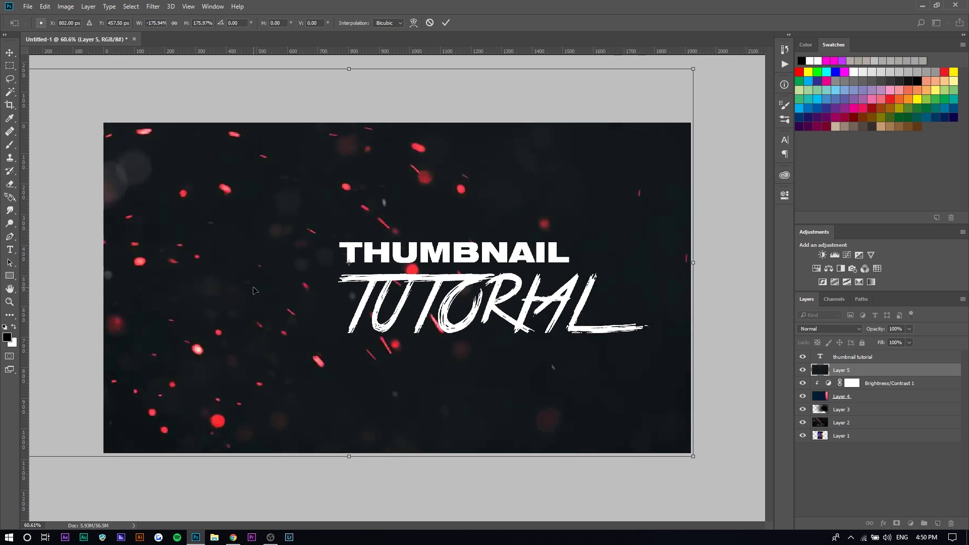
key("Return")
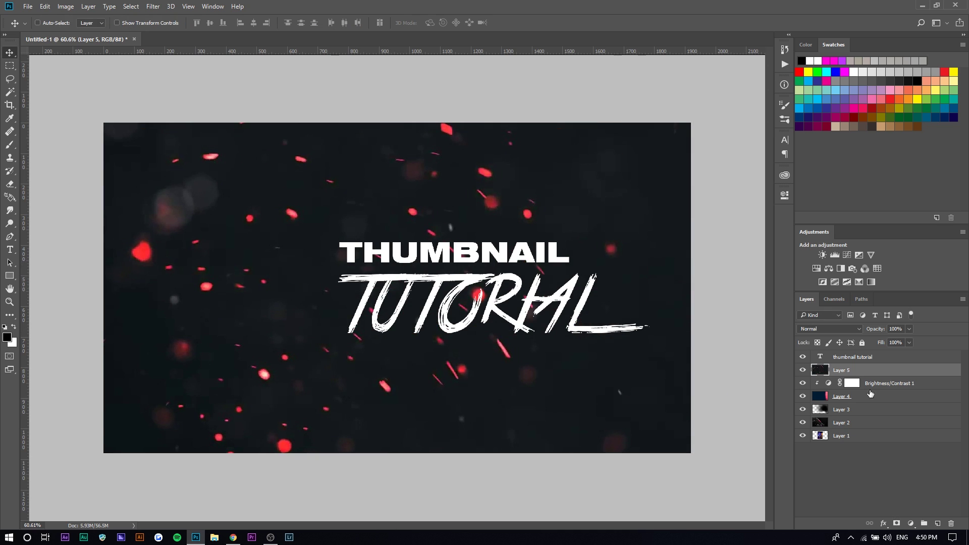
left_click(856, 329)
left_click(823, 391)
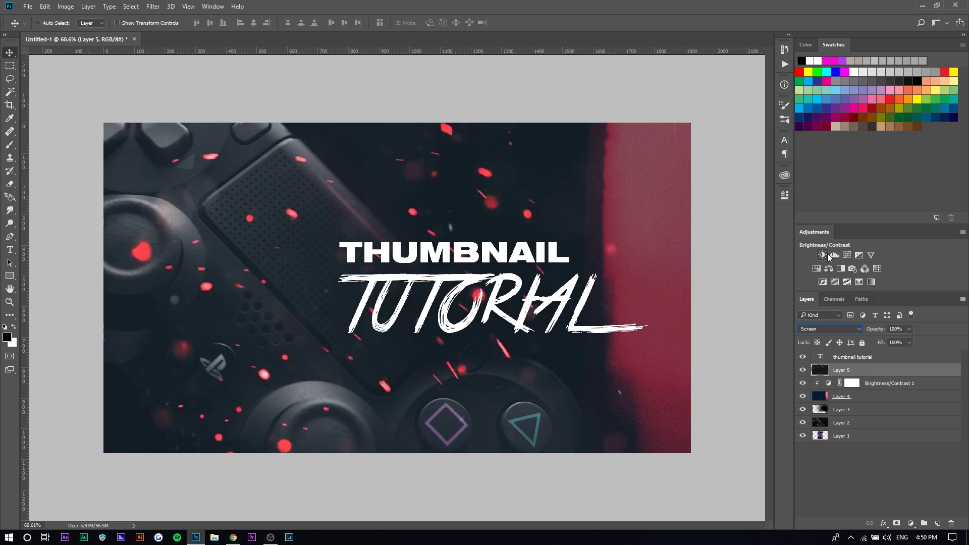
Add a Curves adjustment above the dust overlay and pull the RGB curve down to darken the midtones
left_click(846, 254)
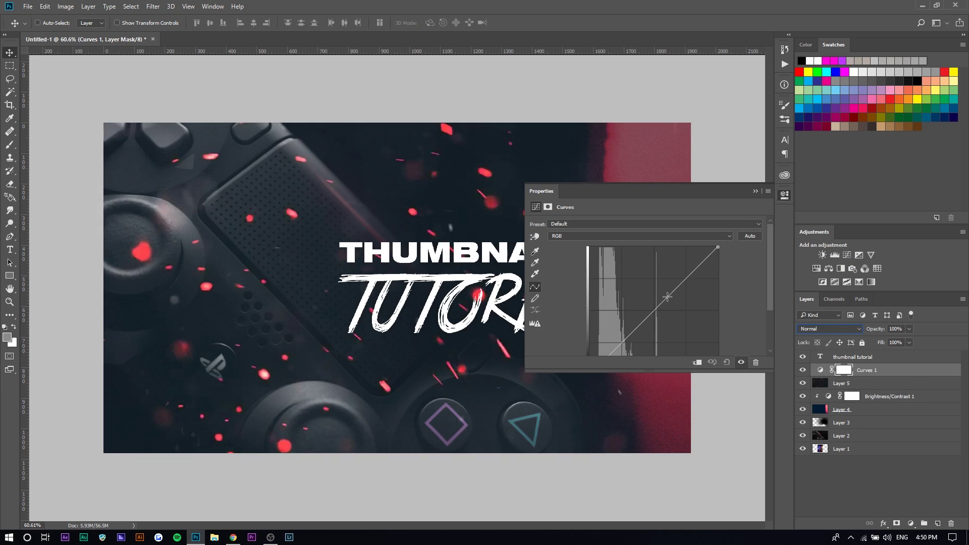
left_click_drag(669, 289, 673, 314)
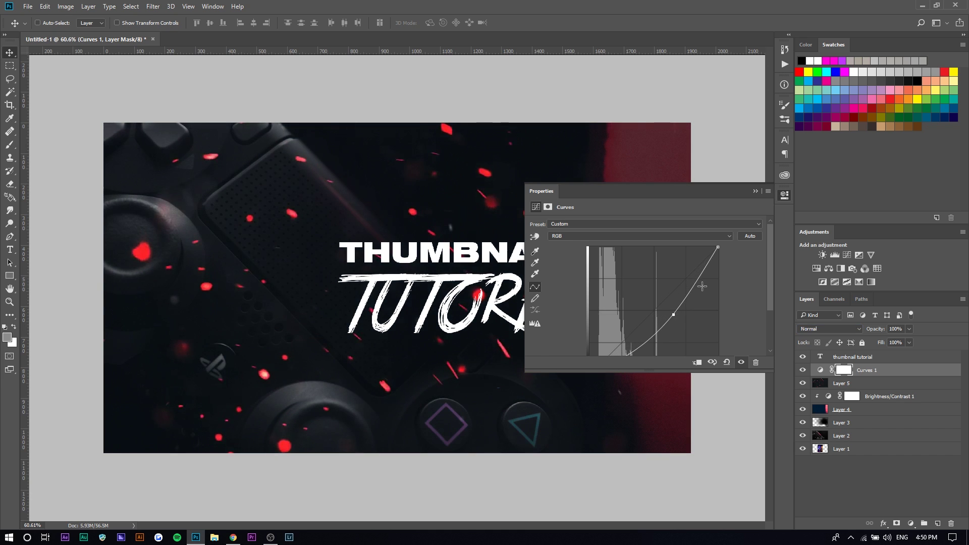
left_click_drag(703, 270, 702, 271)
Move the light leak layer and its clipped Brightness/Contrast adjustment above the Curves adjustment, just below the title
left_click(850, 406)
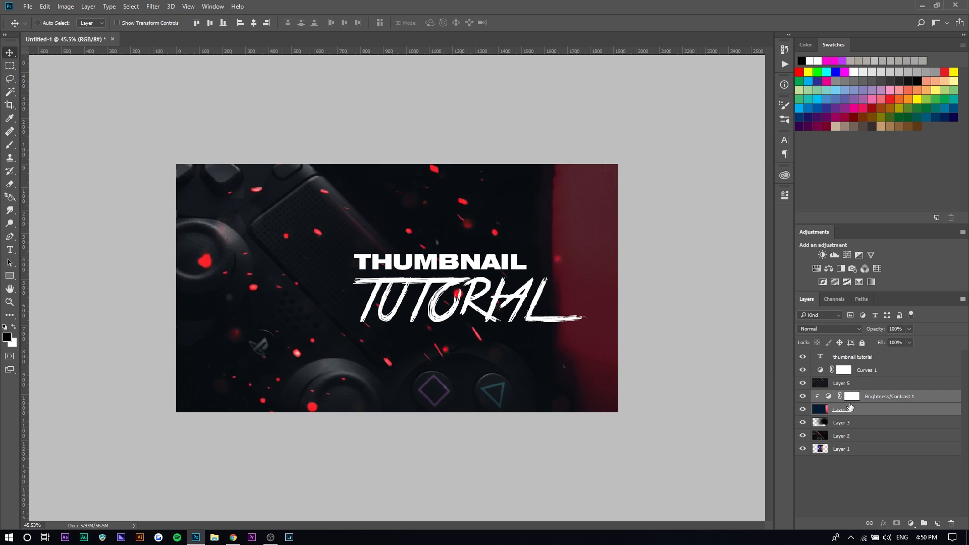
left_click_drag(856, 403, 855, 362)
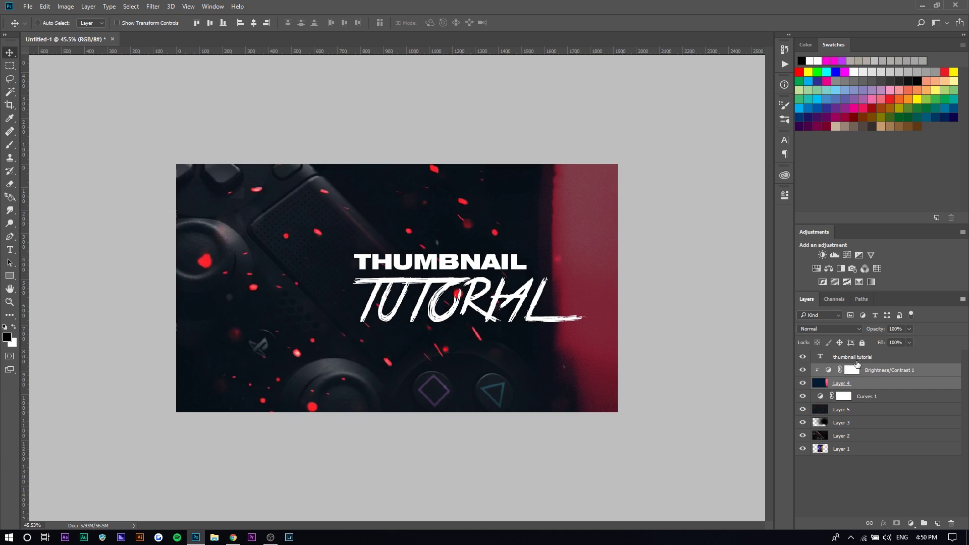
Align the title layer to the horizontal centre of the whole canvas
scroll(236, 257, "up", 3)
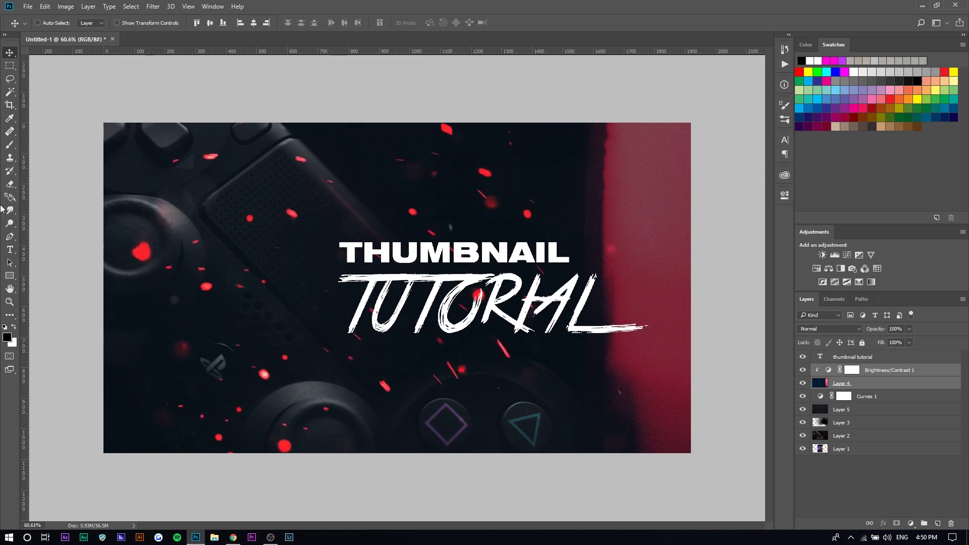
left_click(848, 360)
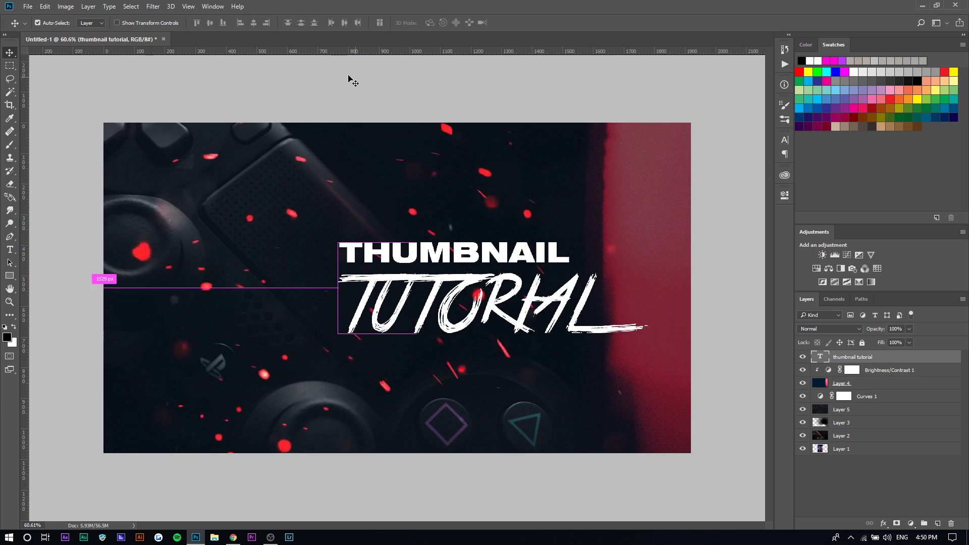
key("ctrl+a")
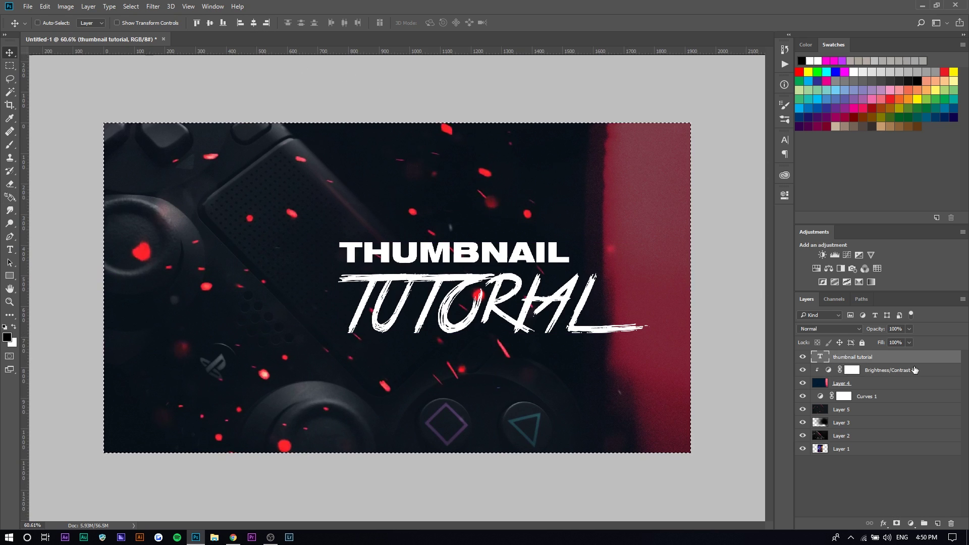
left_click(89, 6)
mouse_move(164, 301)
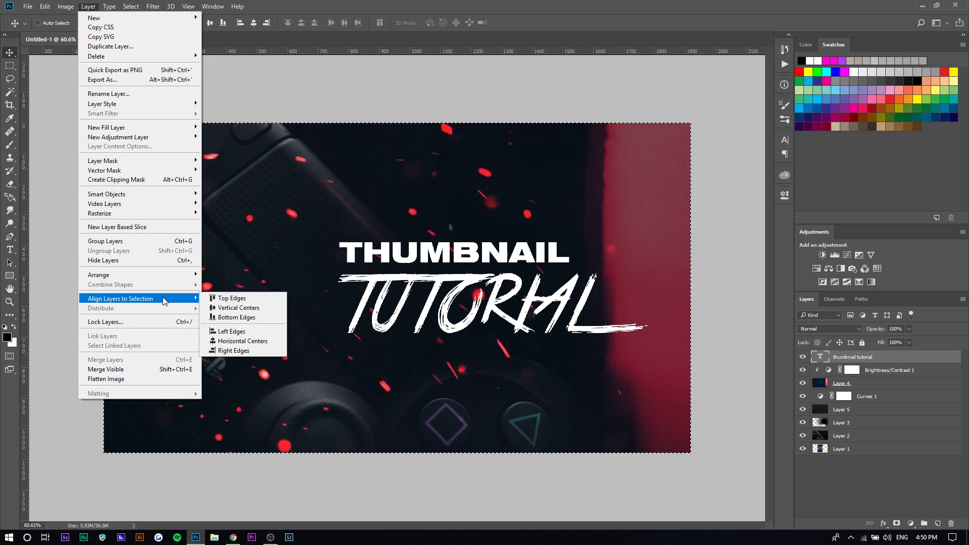
left_click(237, 341)
key("ctrl+d")
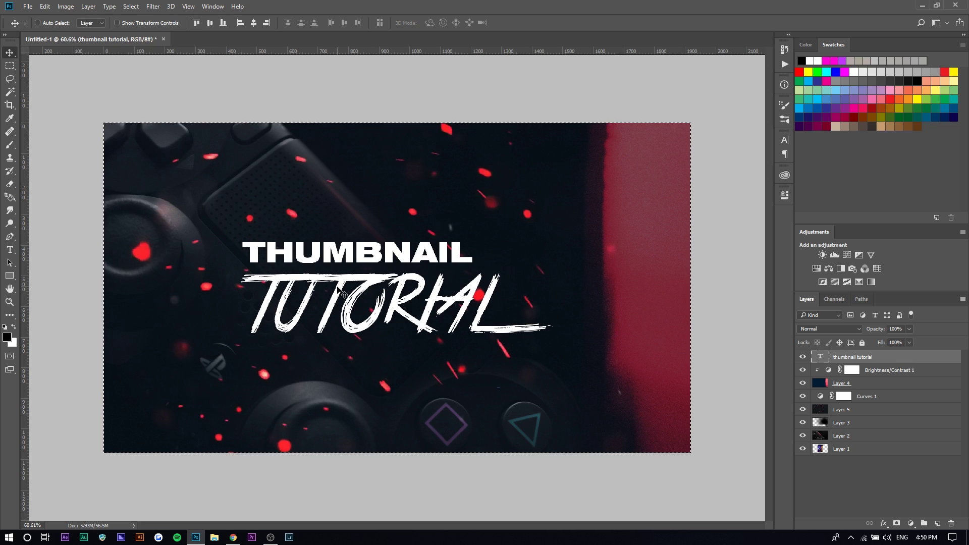
Set both lines of the title text to centre alignment
key("t")
left_click(360, 288)
key("ctrl+a")
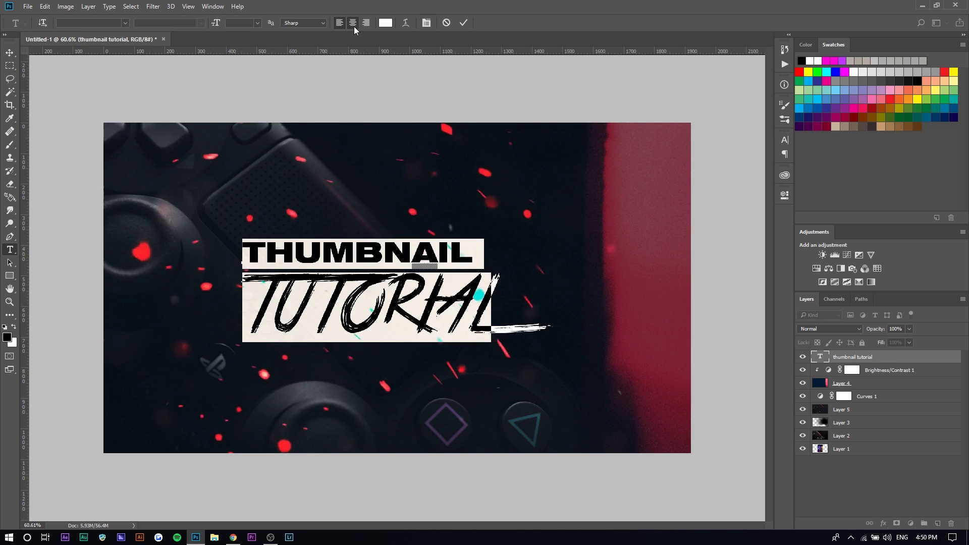
left_click(352, 23)
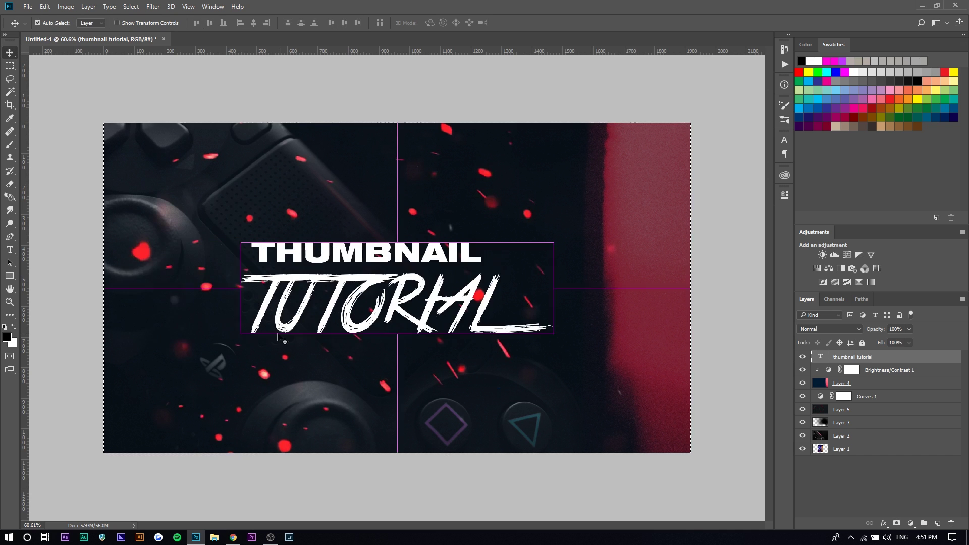
scroll(258, 350, "down", 5)
scroll(258, 349, "up", 2)
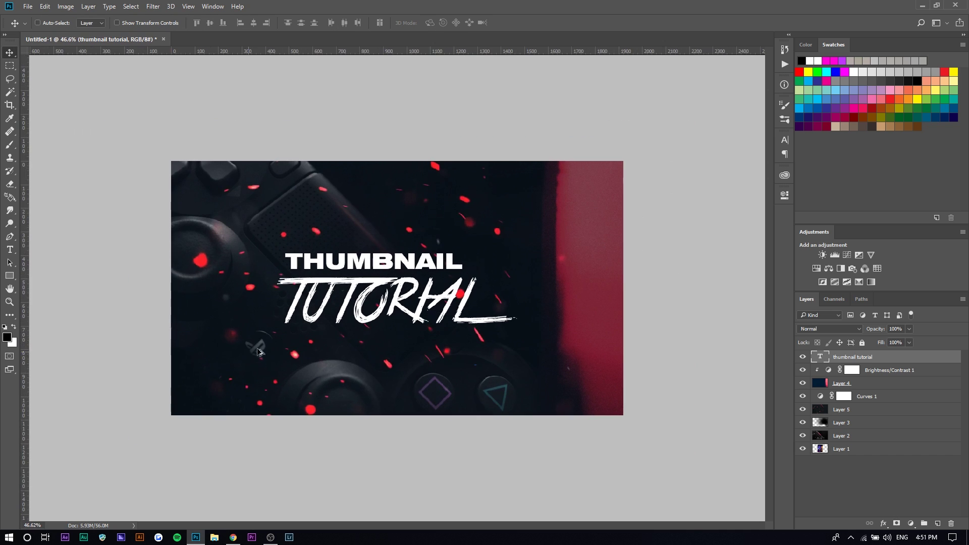
Undo the title's text centring and its alignment to the canvas, and shift the title slightly left
key("ctrl+alt+z")
key("ctrl+alt+z")
key("ctrl+alt+z")
key("ctrl+alt+z")
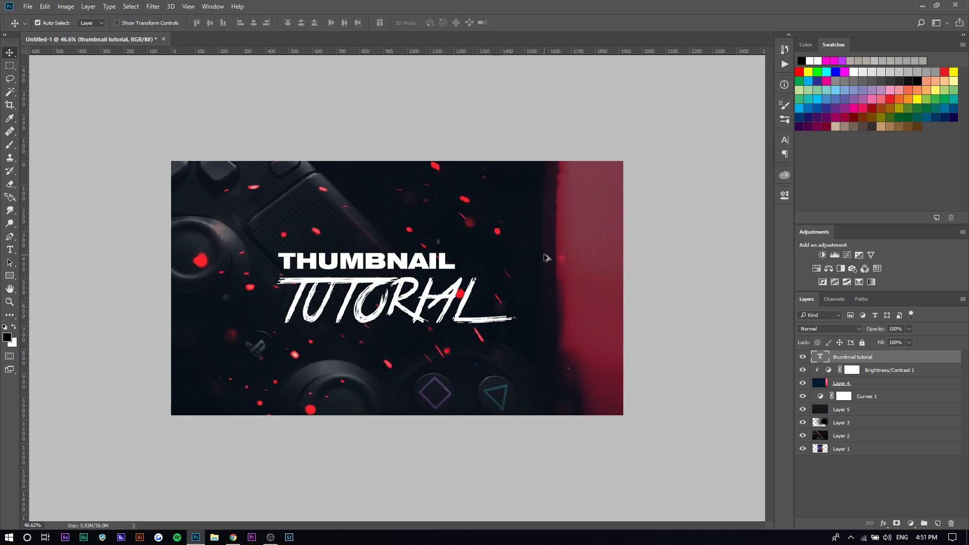
key("ctrl+d")
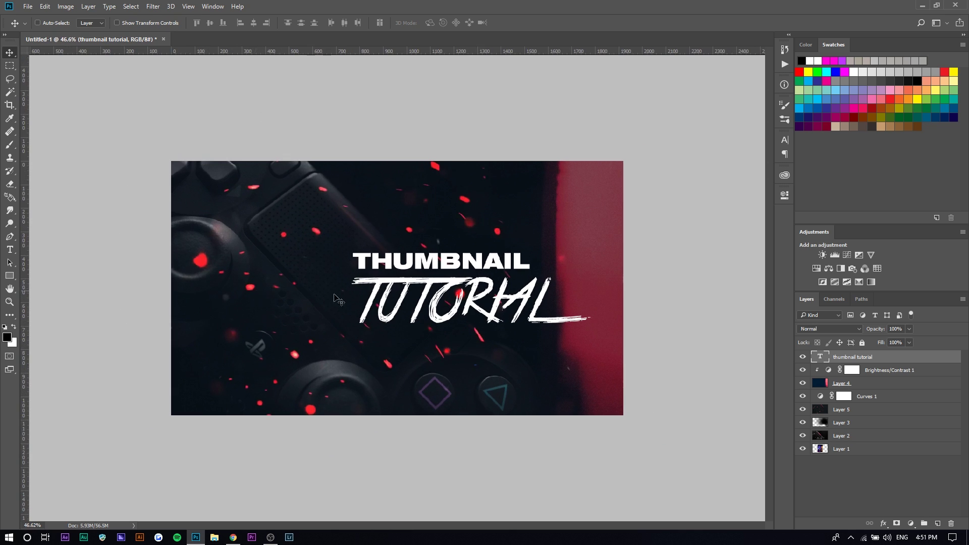
left_click_drag(475, 302, 460, 302)
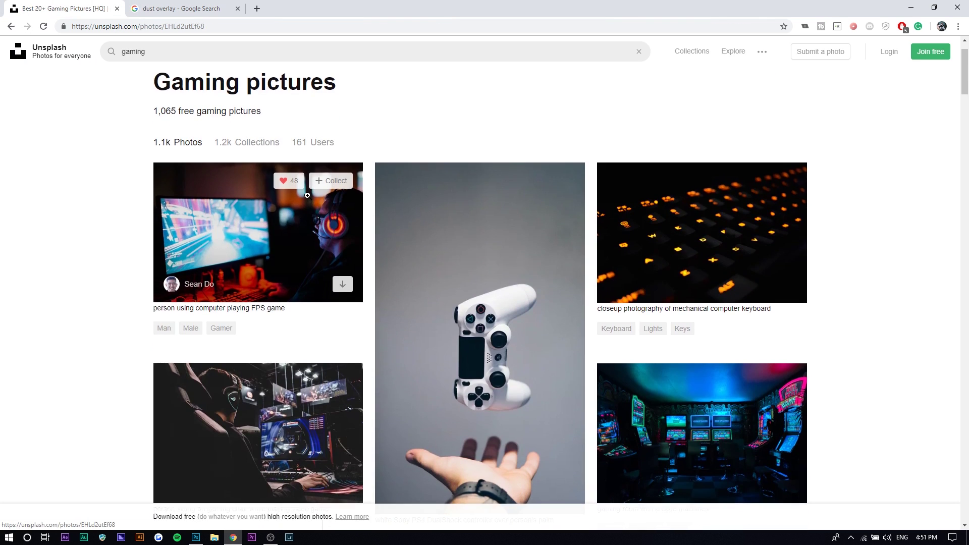
Copy the Unsplash photo of a person playing an FPS game and paste it into the Photoshop thumbnail, directly below the Curves adjustment
left_click(308, 195)
right_click(566, 203)
left_click(614, 237)
key("alt+Tab")
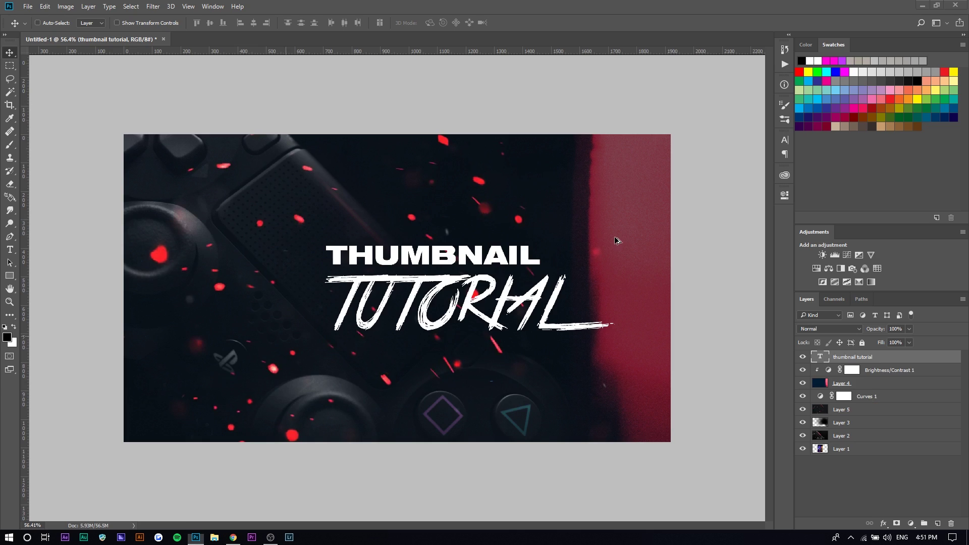
key("ctrl+v")
left_click_drag(840, 357, 846, 420)
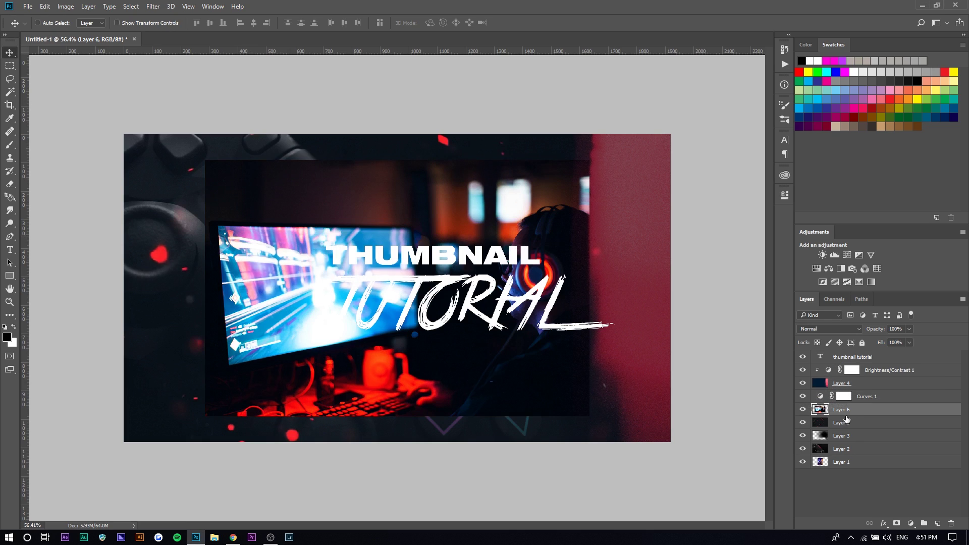
Flip the pasted gamer photo horizontally and scale it up to cover the whole canvas
key("ctrl+t")
right_click(476, 284)
left_click(557, 435)
left_click_drag(436, 305, 353, 282)
left_click_drag(508, 393, 668, 416)
key("Return")
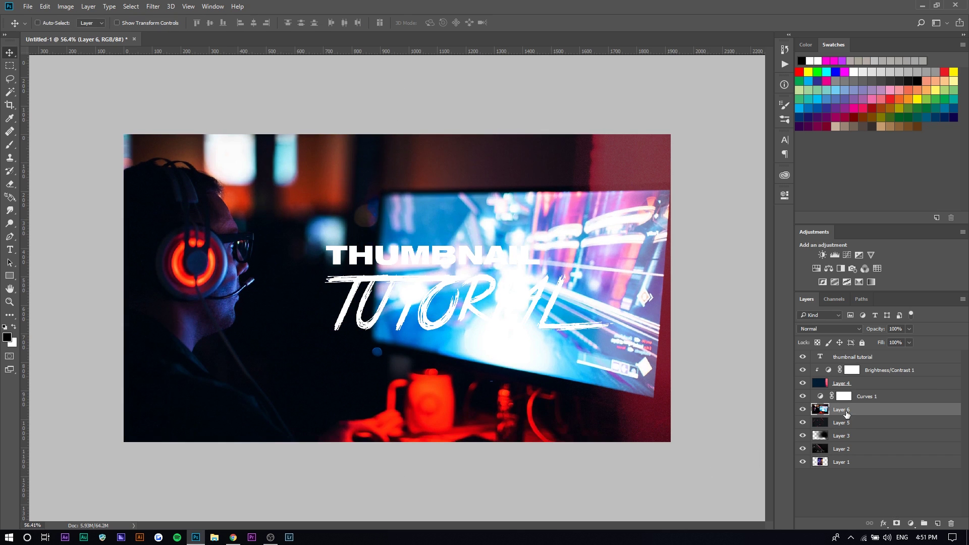
Move the gamer photo below Layer 3 and hide the controller photo on Layer 2
left_click_drag(847, 413, 849, 441)
left_click(852, 448)
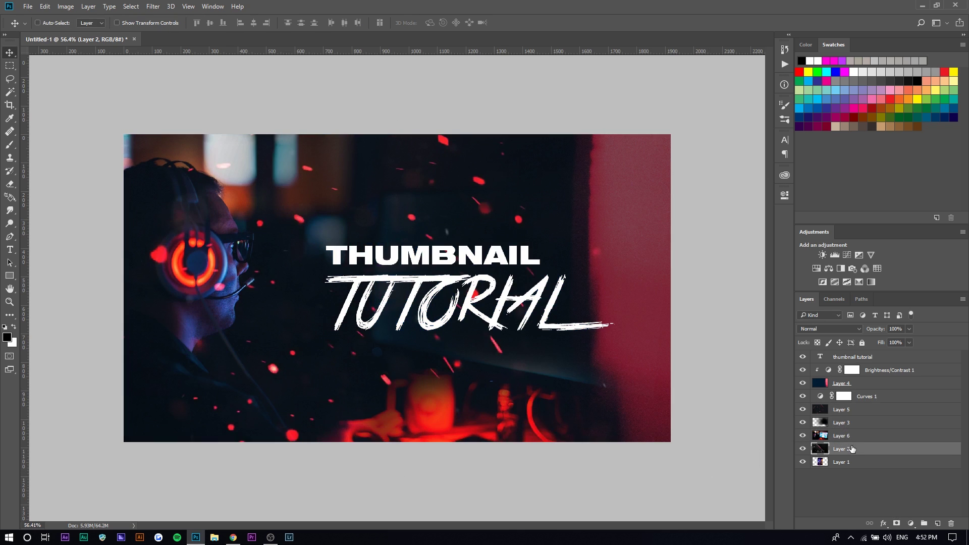
left_click(802, 448)
Enlarge the gamer photo further and position it so the headset and face sit to the left of the title
left_click(842, 436)
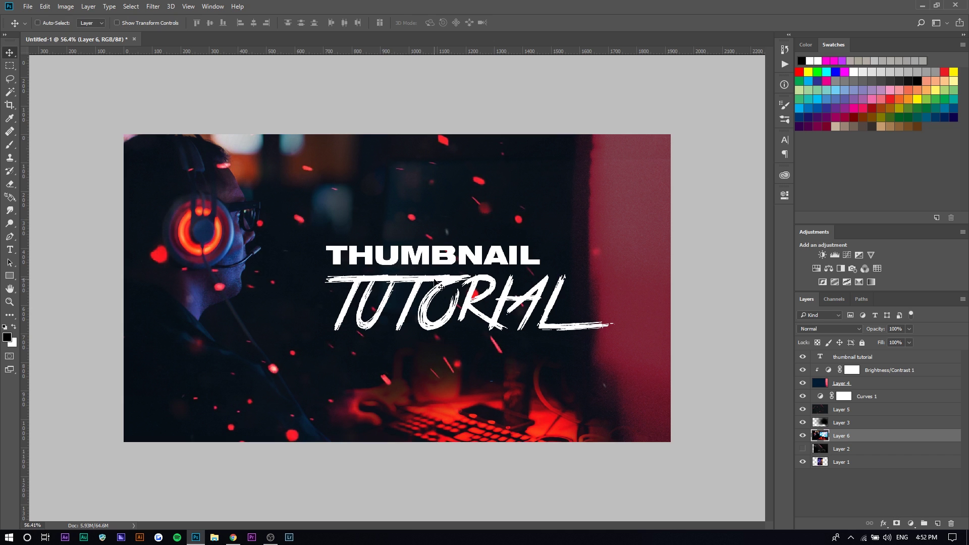
key("ctrl+t")
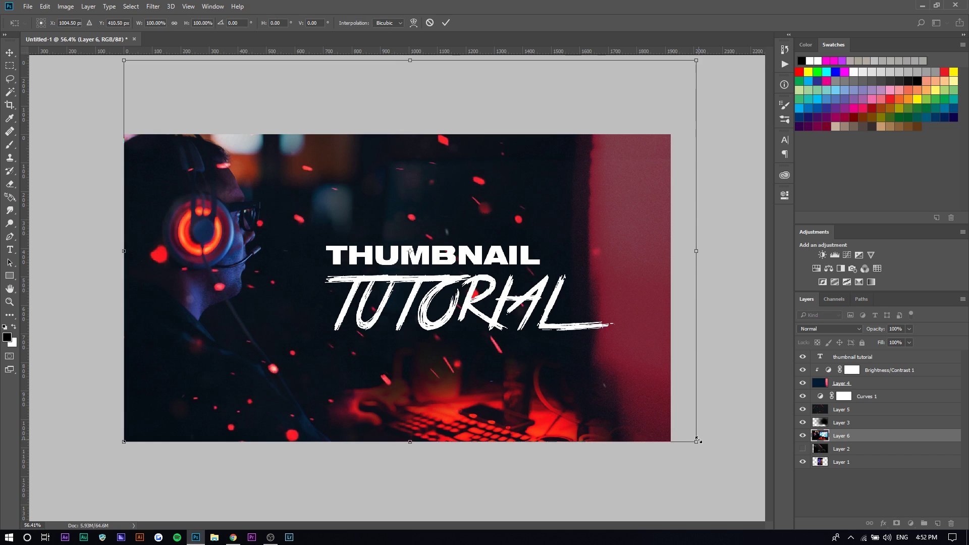
left_click_drag(697, 441, 797, 506)
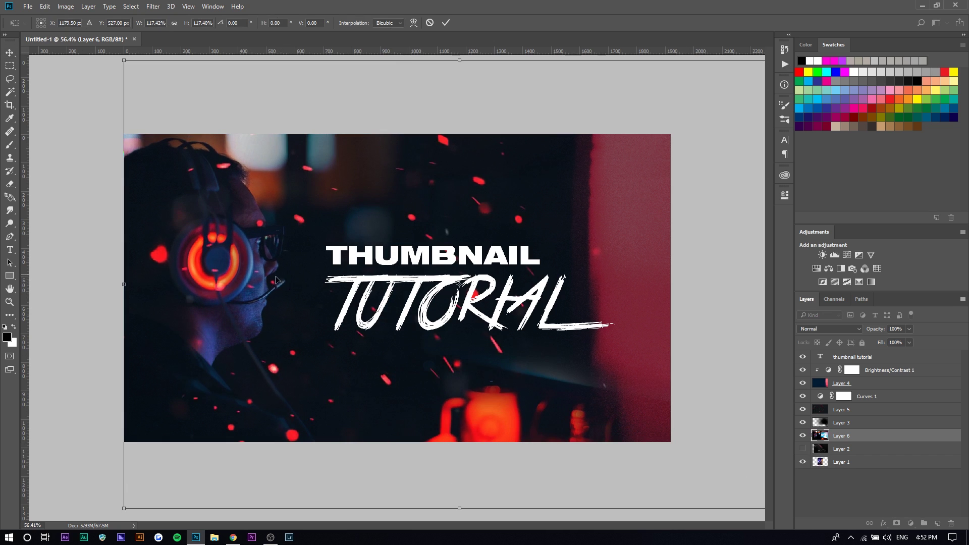
left_click_drag(276, 281, 278, 236)
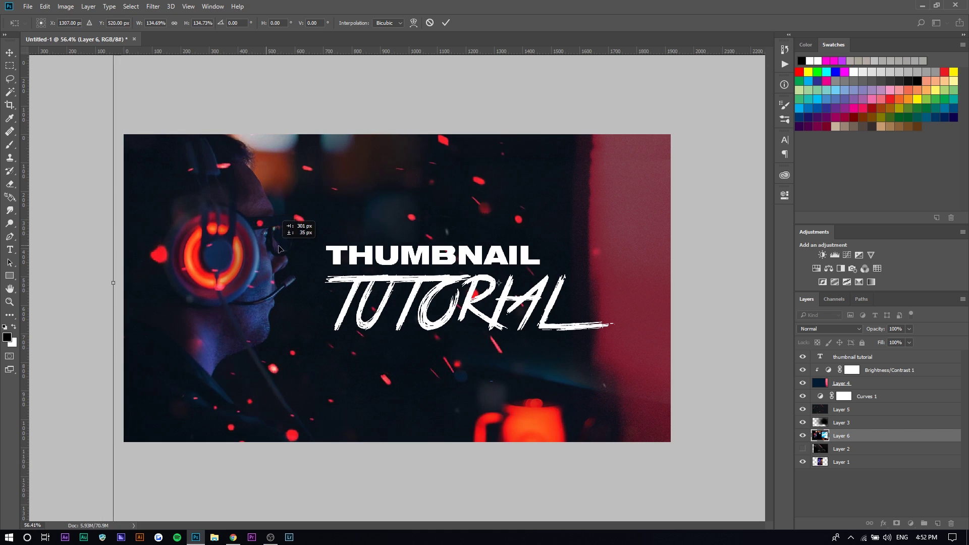
left_click_drag(275, 250, 279, 245)
key("Return")
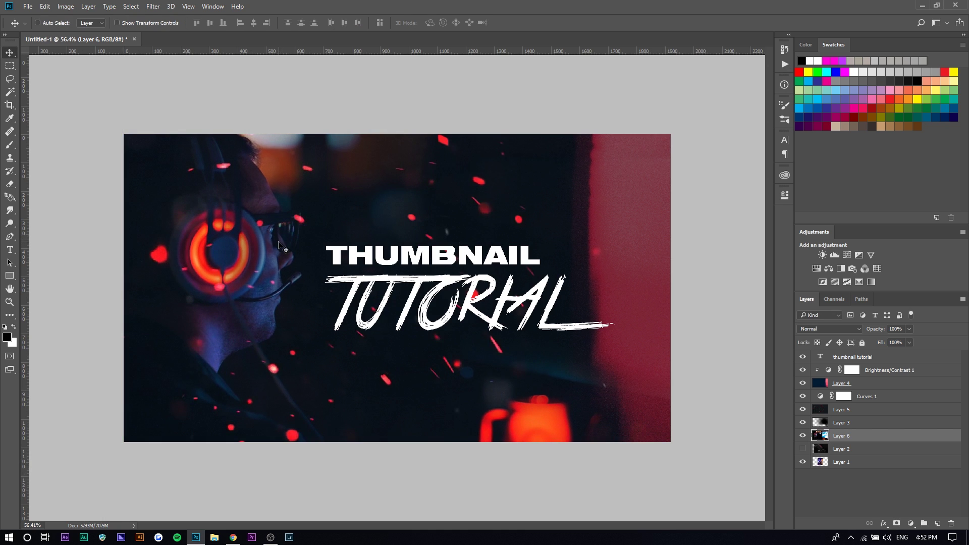
Add a Black & White adjustment above the gamer photo, compare it on and off, and set Reds to 88
left_click(840, 269)
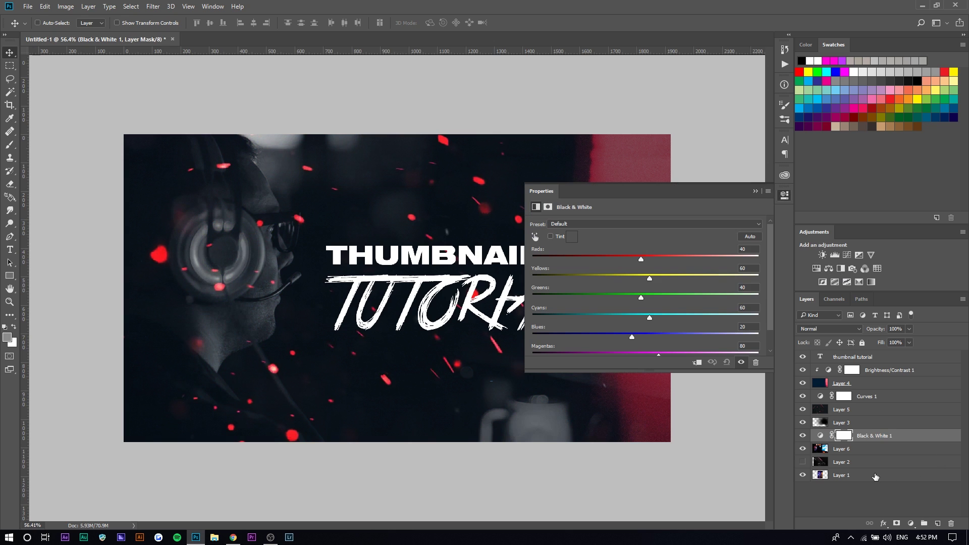
left_click(802, 436)
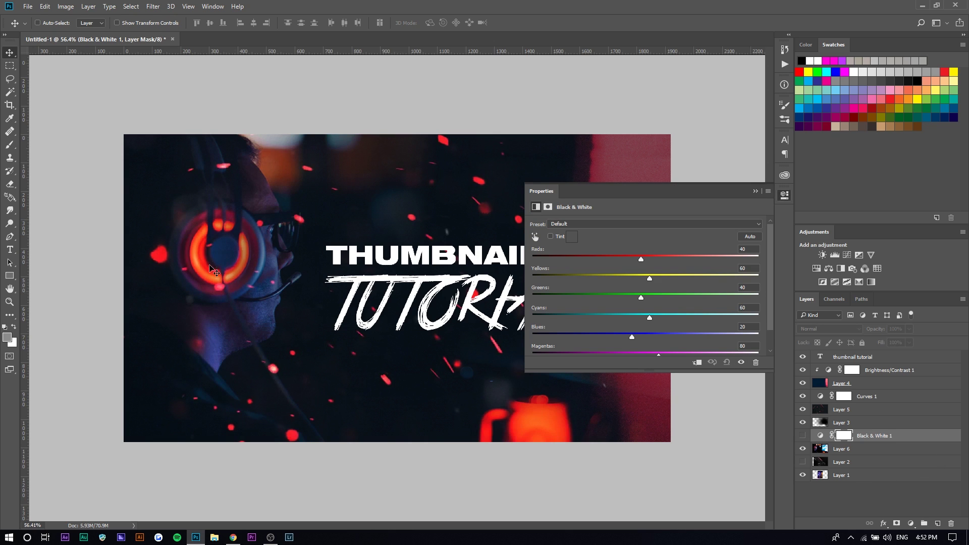
left_click(803, 435)
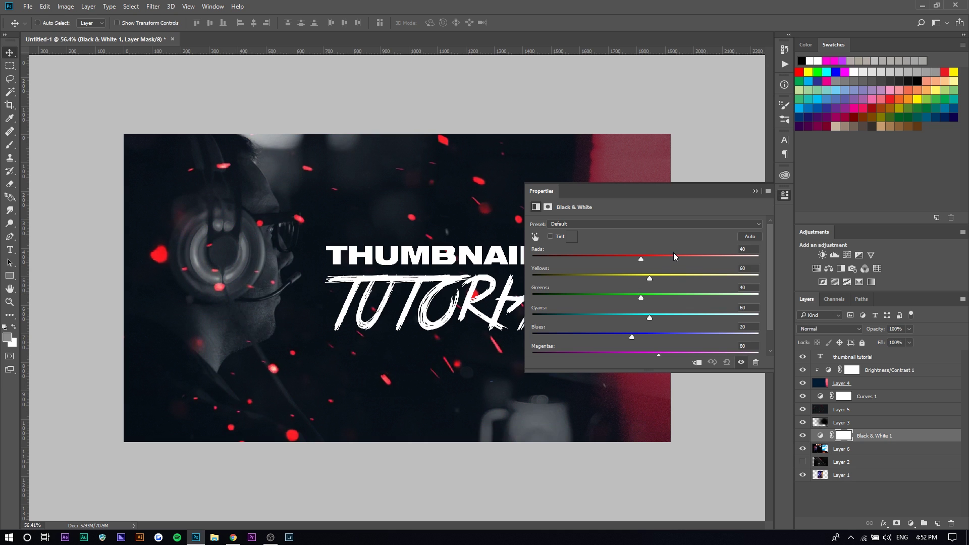
mouse_move(664, 258)
left_mouse_down()
mouse_move(758, 249)
mouse_move(662, 255)
left_mouse_up()
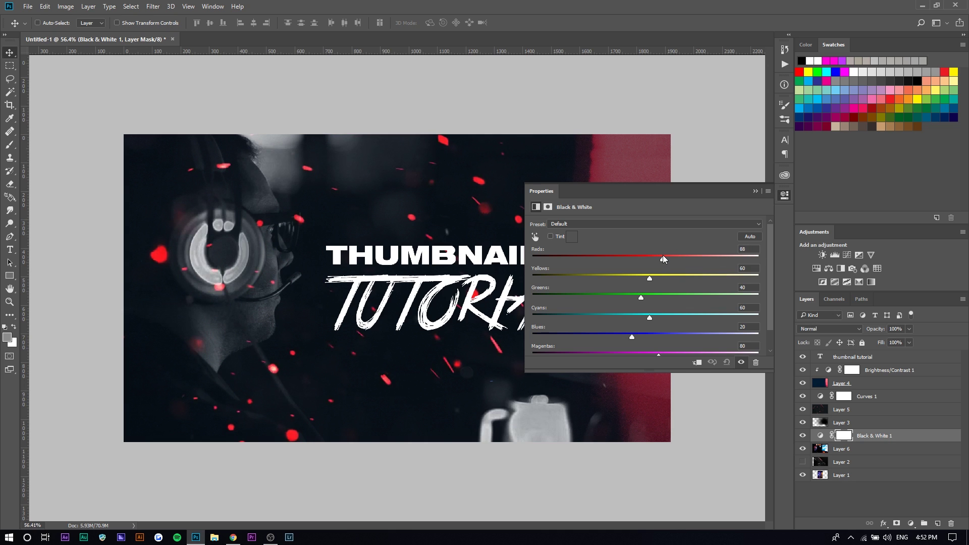
left_click(781, 192)
scroll(476, 331, "down", 3)
scroll(474, 328, "up", 2)
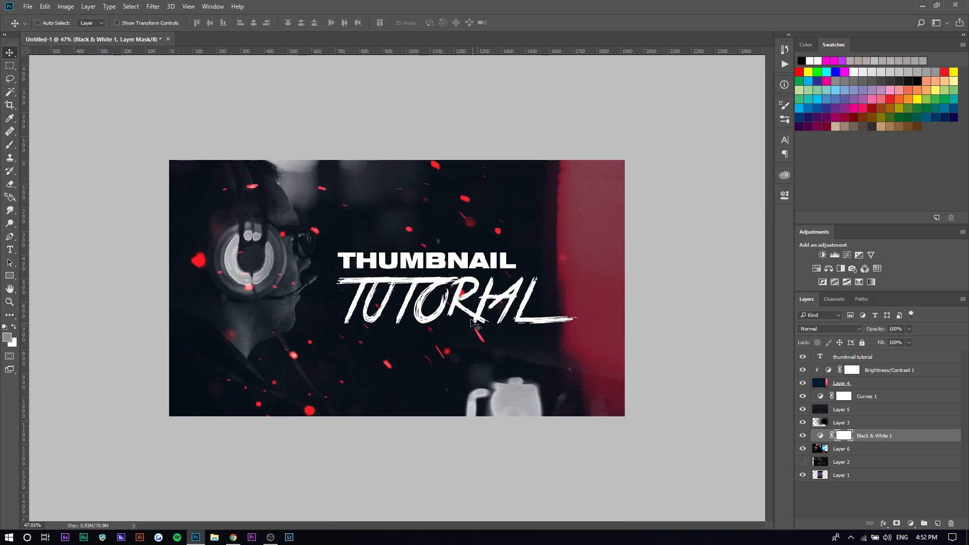
Move the title left, close to the gamer's face and nearer the canvas centre
left_click(876, 359)
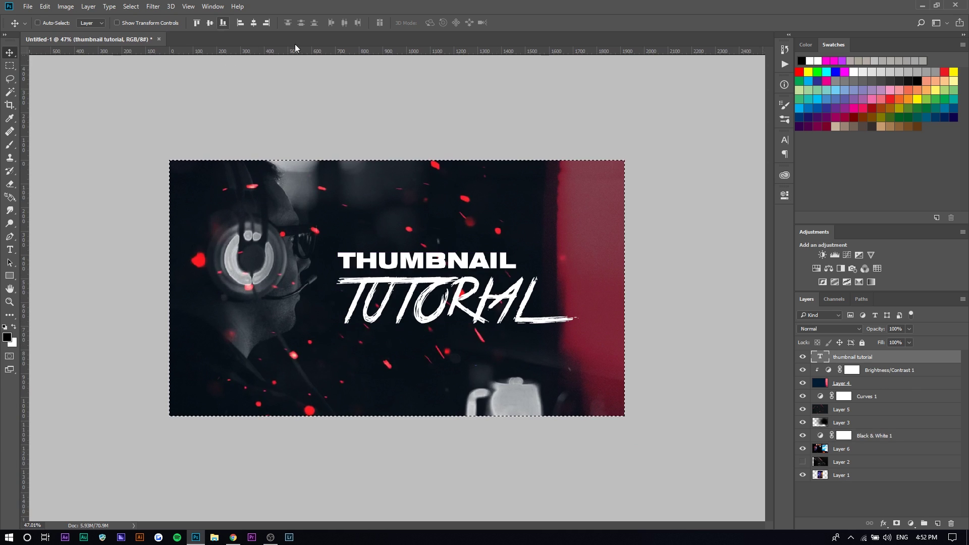
key("ctrl+a")
left_click_drag(407, 281, 366, 281)
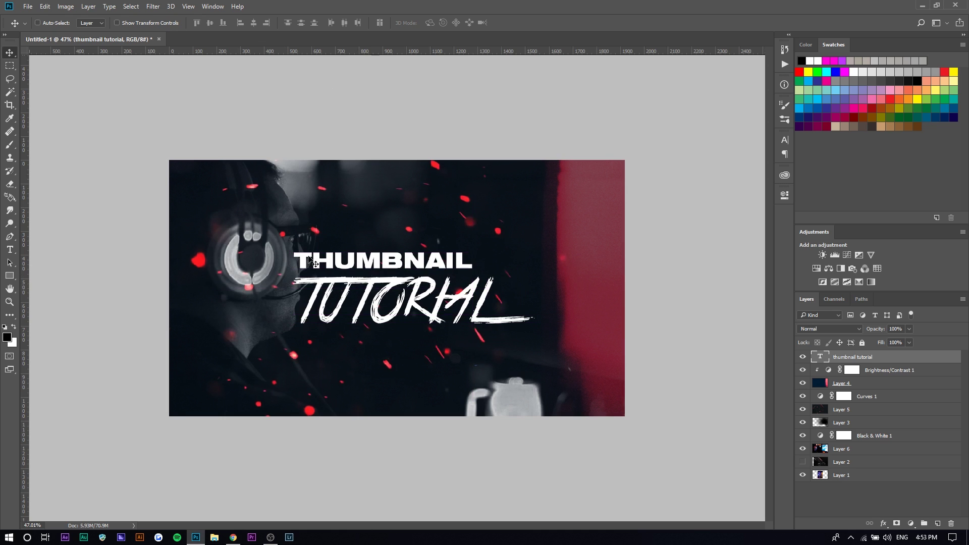
Reposition the light leak on Layer 4 and scale it to about 61%, centred over the canvas
left_click(864, 388)
key("ctrl+t")
left_click_drag(573, 301, 542, 249)
key("Return")
scroll(534, 283, "down", 8)
scroll(534, 283, "up", 10)
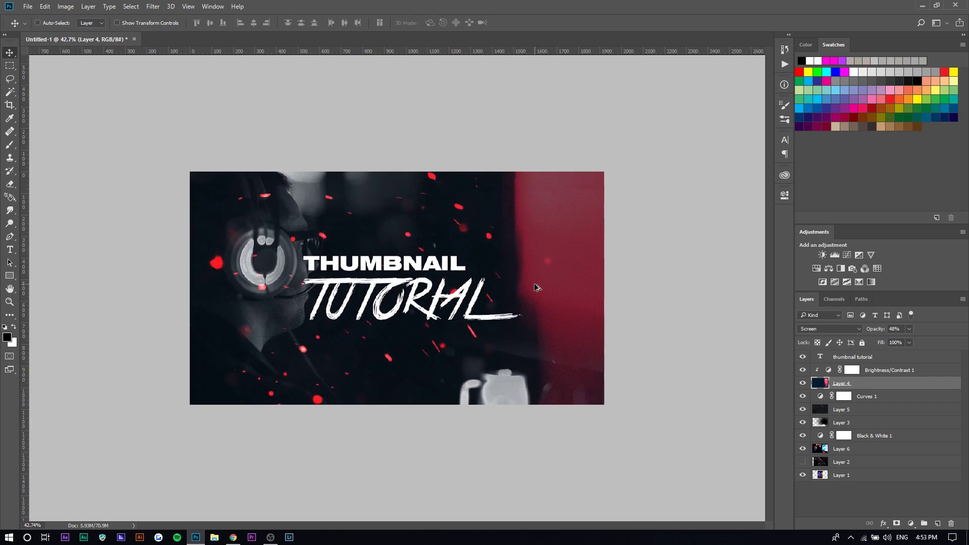
scroll(607, 264, "down", 4)
key("ctrl+t")
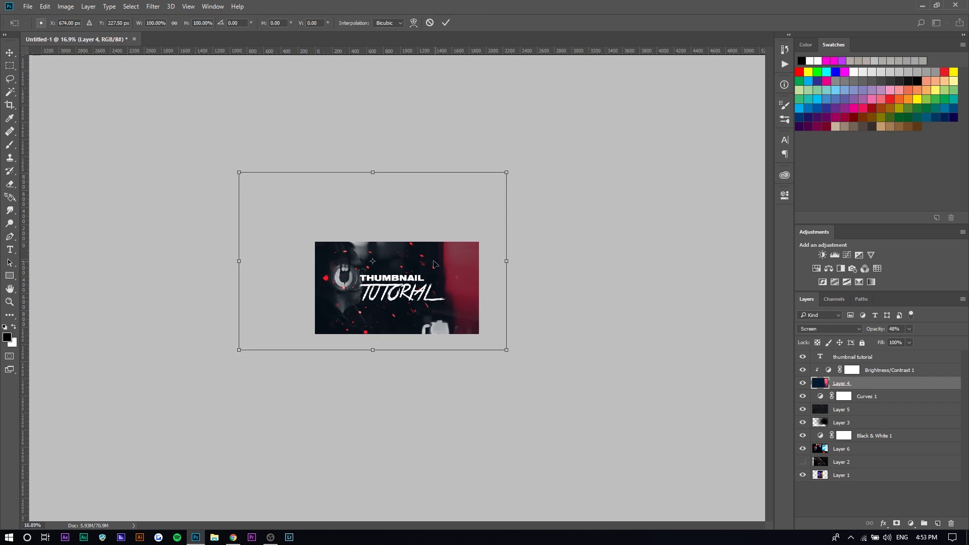
left_click_drag(539, 137, 505, 214)
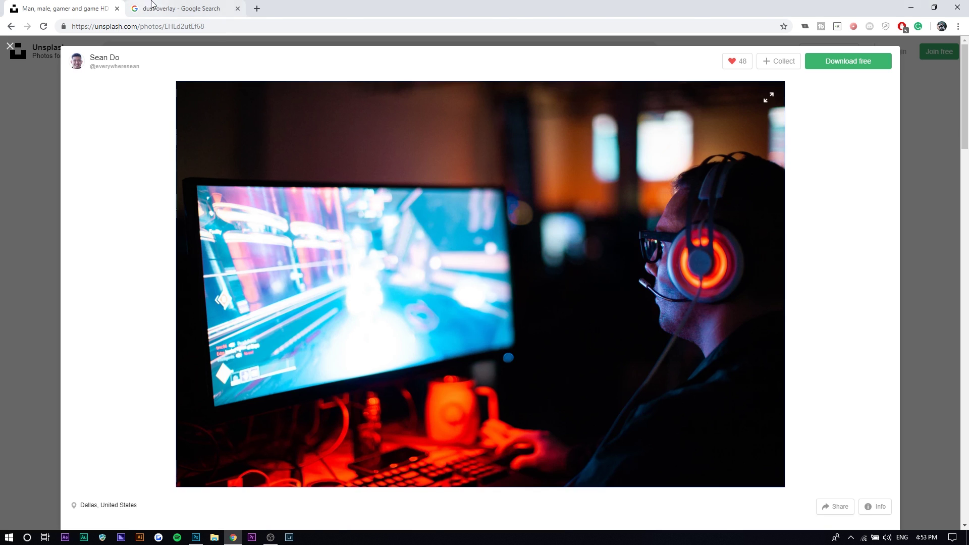
Switch to the browser and copy the blue, pink and yellow prism light leak image from the Google light leak results
left_click(151, 4)
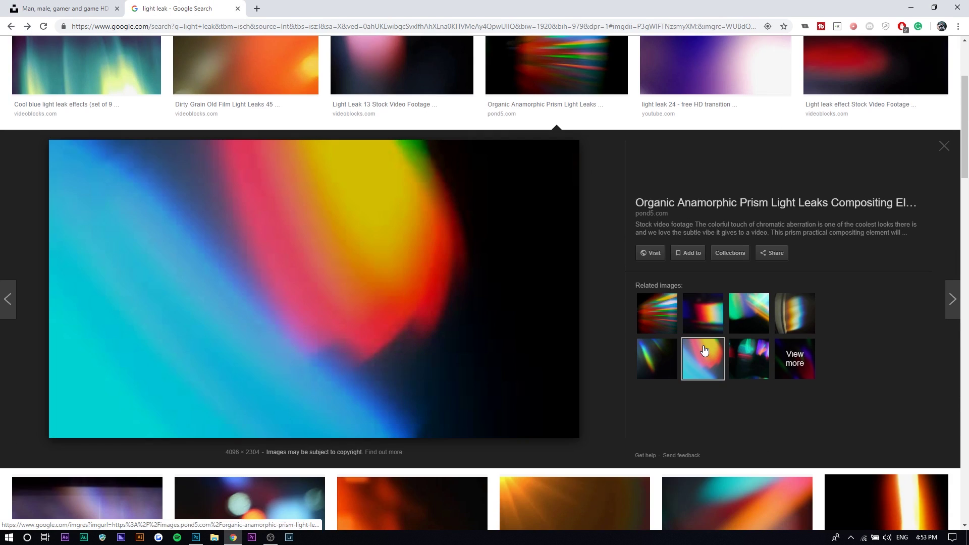
right_click(329, 299)
left_click(425, 398)
right_click(450, 277)
left_click(512, 373)
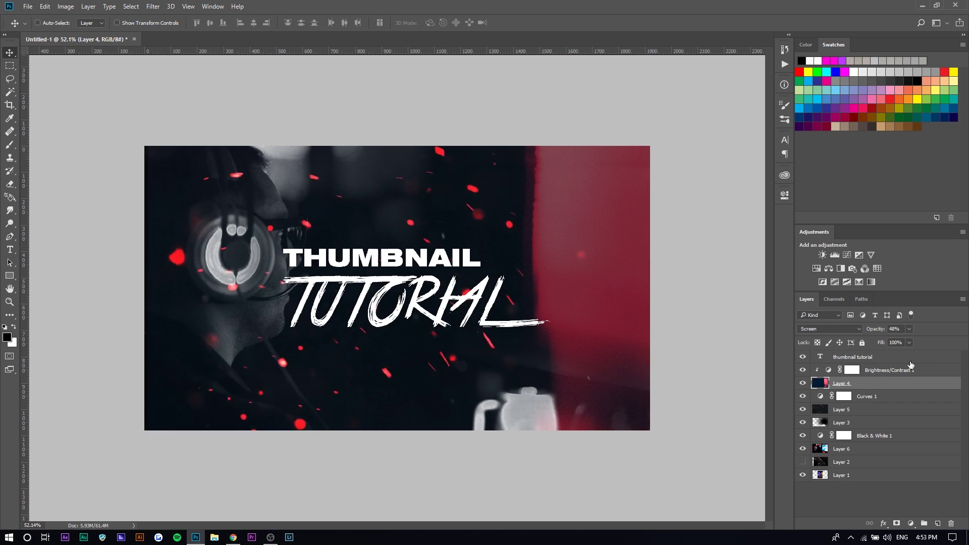
Hide the old light leak on Layer 4 and paste the prism light leak above its Brightness/Contrast adjustment
left_click(897, 371)
left_click(803, 383)
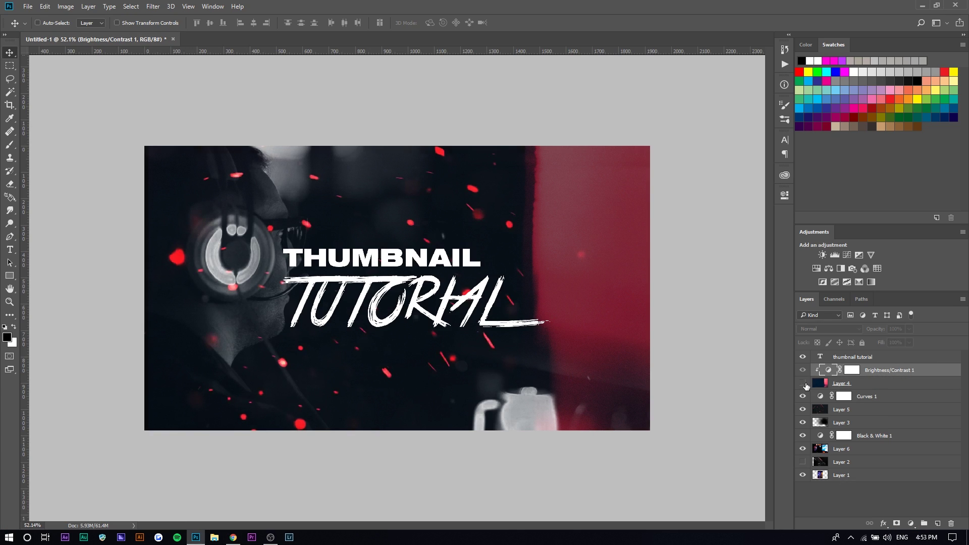
key("ctrl+v")
Scale the prism light leak to about 53%, flip it horizontally and shift it toward the canvas's right side
key("ctrl+t")
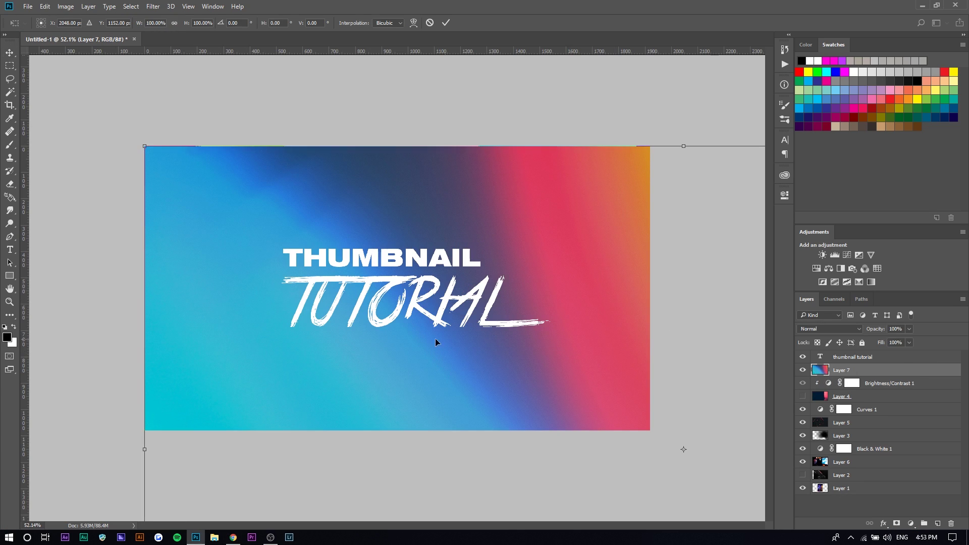
key("ctrl+0")
left_click_drag(637, 423, 491, 341)
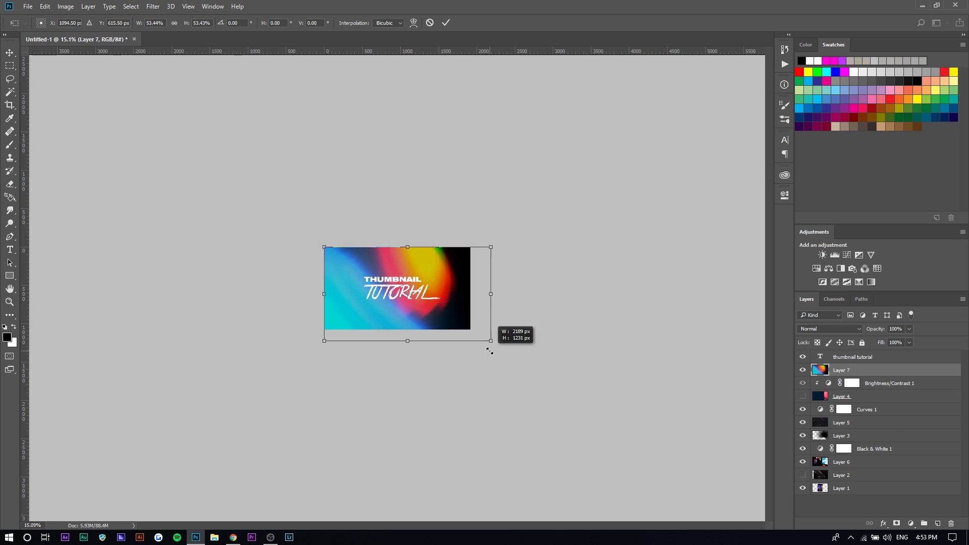
right_click(426, 304)
left_click(490, 455)
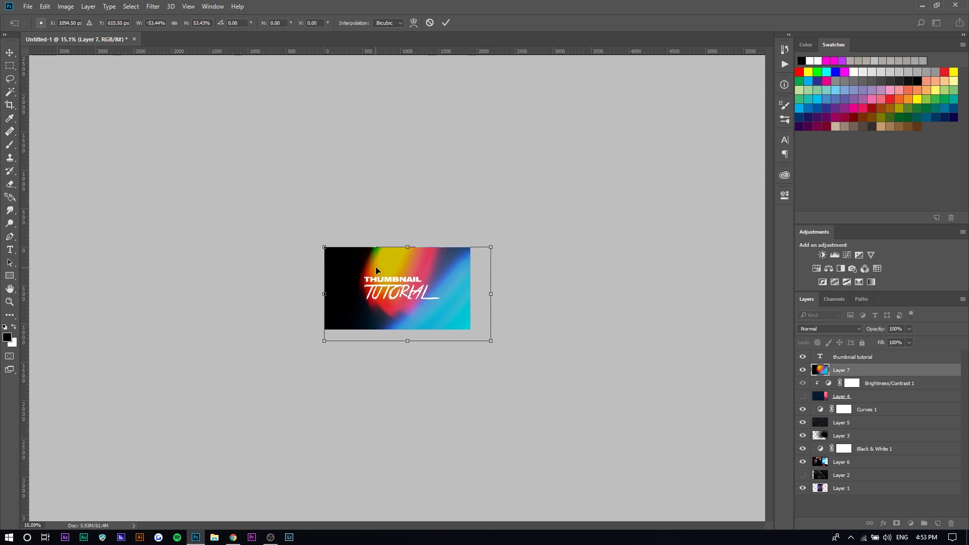
left_click_drag(376, 266, 450, 260)
key("Return")
Set the prism light leak's blend mode to Screen and move it slightly up beside the title
left_click(829, 329)
left_click(813, 398)
scroll(547, 280, "up", 6)
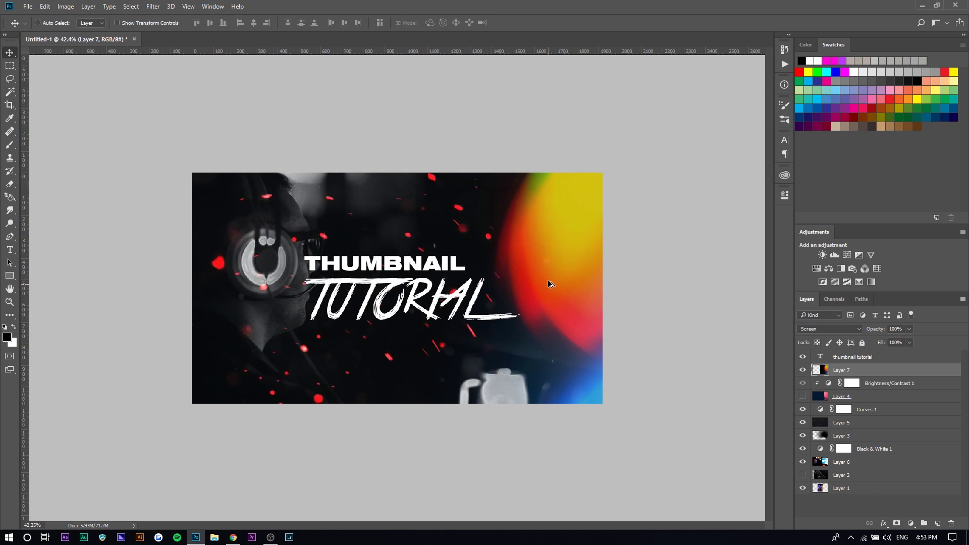
left_click_drag(548, 280, 555, 245)
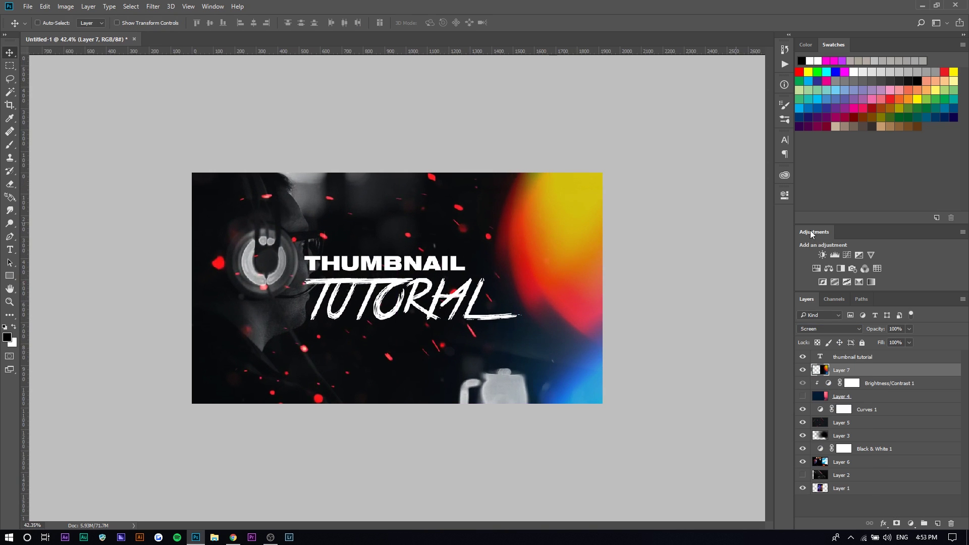
Clip a Hue/Saturation adjustment to the light leak and colorize it a strongly saturated red
left_click(816, 268)
left_click(595, 311)
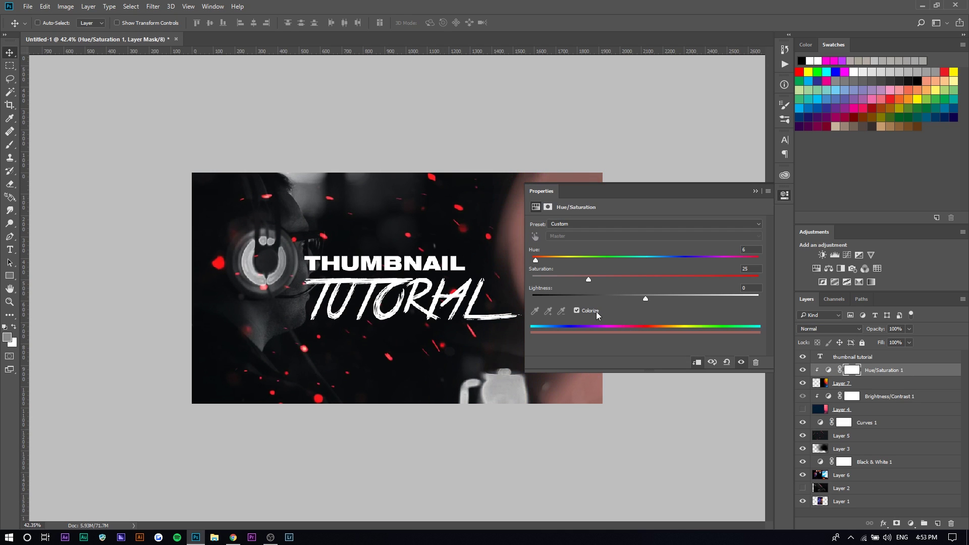
left_click_drag(589, 279, 764, 251)
Enlarge and reposition the red light leak so it covers the canvas's right side and reaches the title
left_click_drag(492, 231, 492, 198)
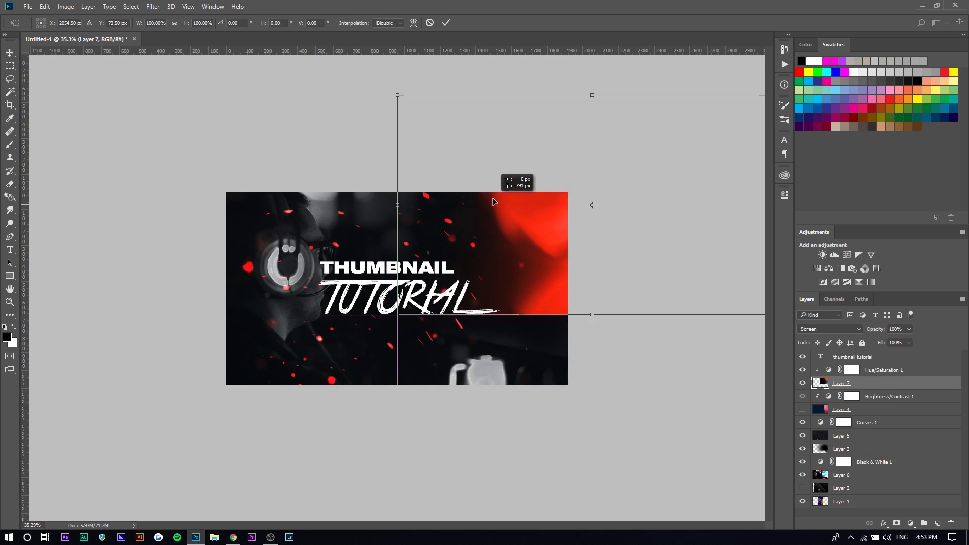
left_click_drag(387, 328, 544, 270)
key("Return")
key("ctrl+plus")
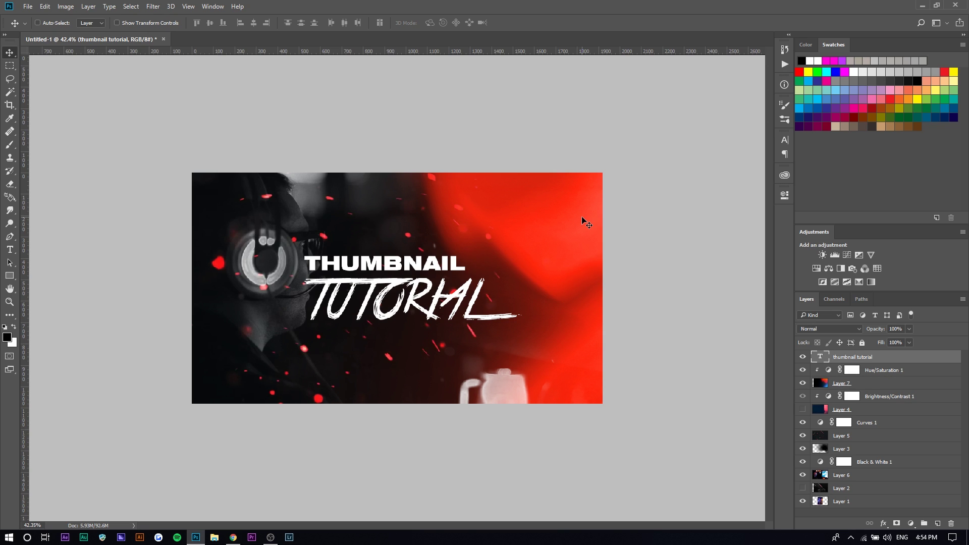
Add a Hue/Saturation adjustment above the title and set its hue to +11
left_click(816, 276)
left_click_drag(694, 260, 658, 268)
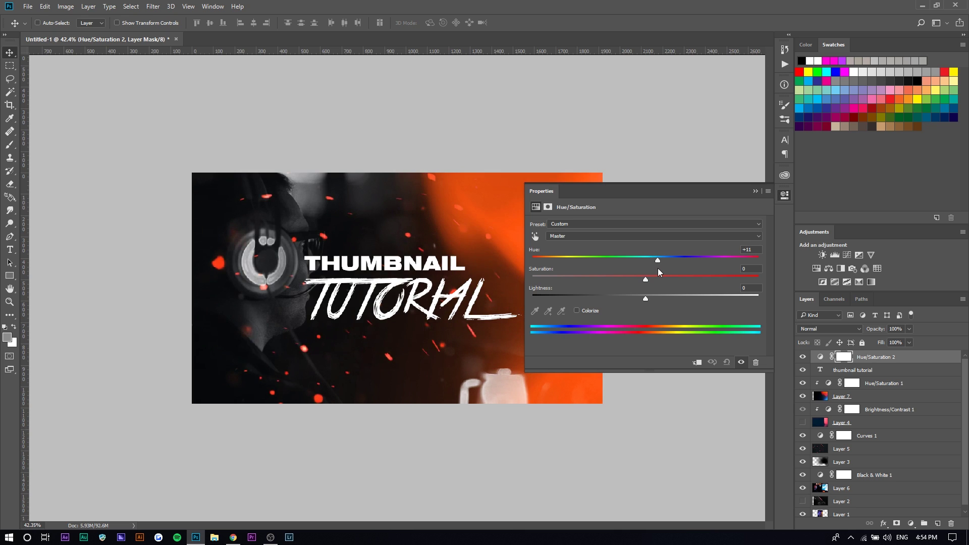
left_click(755, 191)
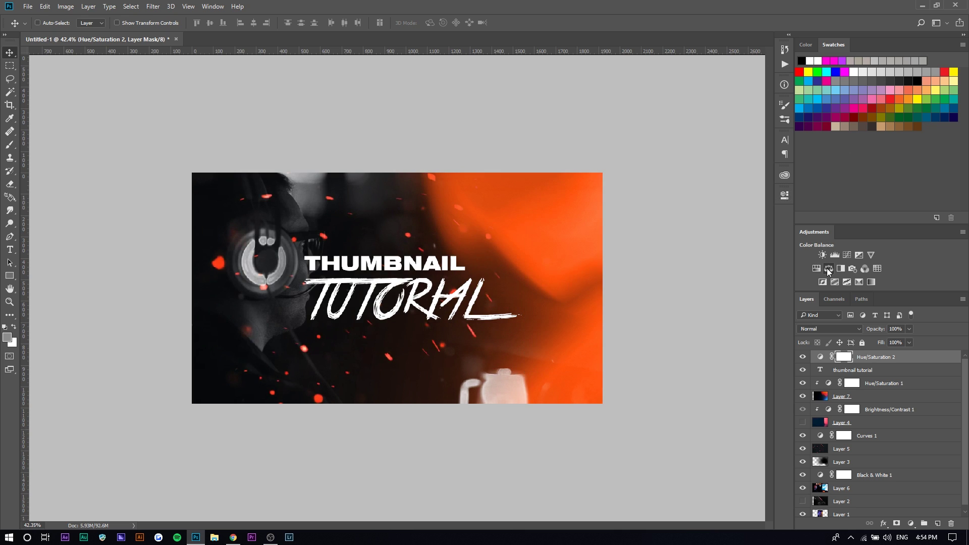
Add a Color Balance adjustment with midtones at Cyan/Red -13, Magenta/Green +15 and Yellow/Blue +100
left_click(828, 269)
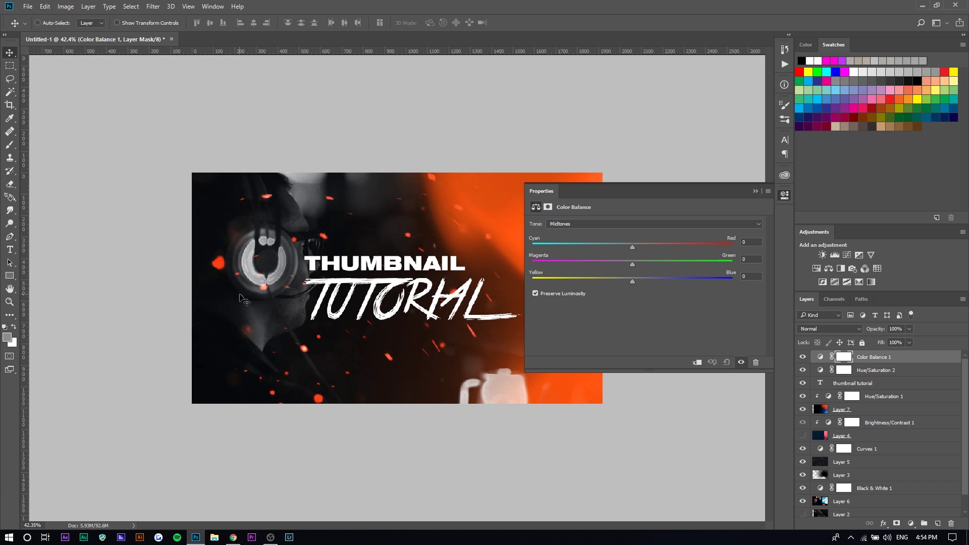
left_click_drag(675, 277, 739, 142)
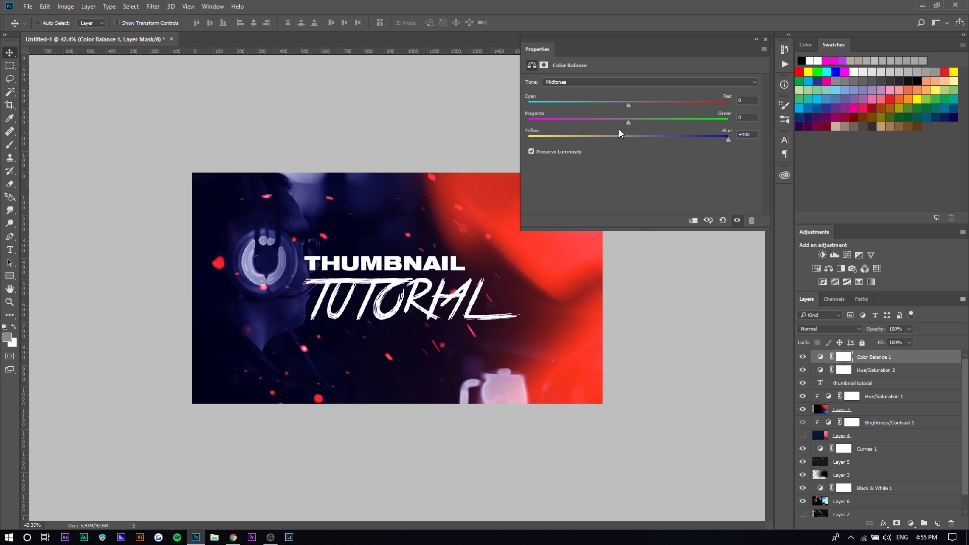
left_click_drag(625, 106, 643, 123)
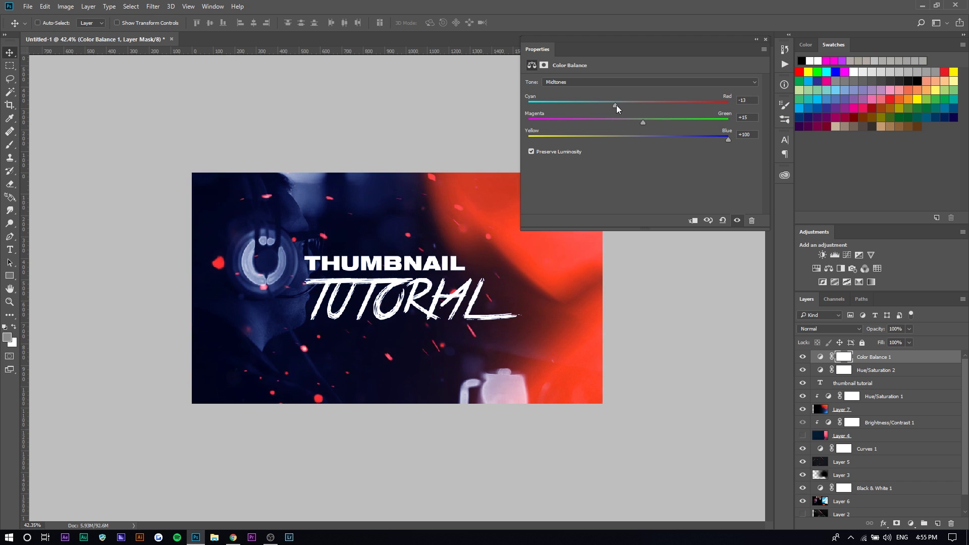
Group the Color Balance and upper Hue/Saturation adjustments and toggle the group's visibility to compare the grading
left_click(820, 357)
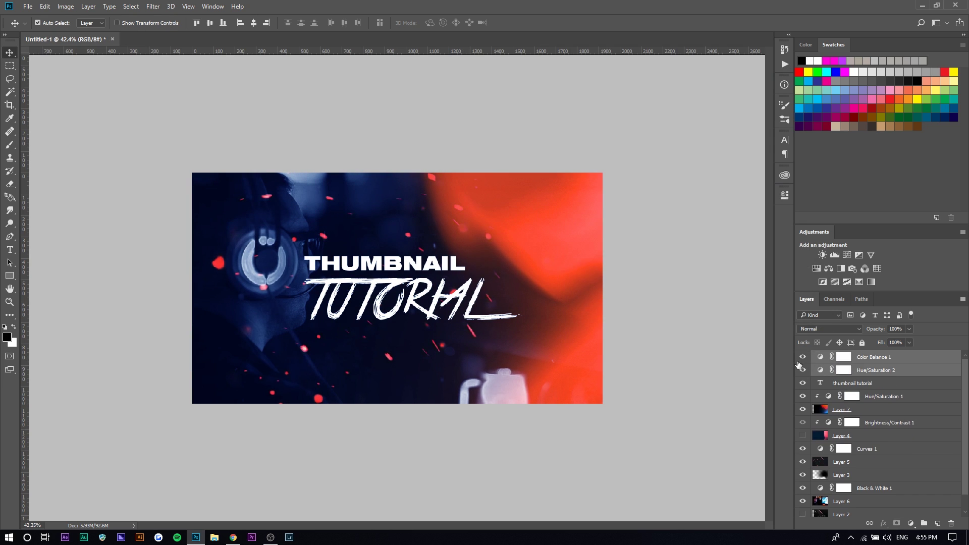
key("ctrl+g")
left_click(803, 356)
left_click(803, 357)
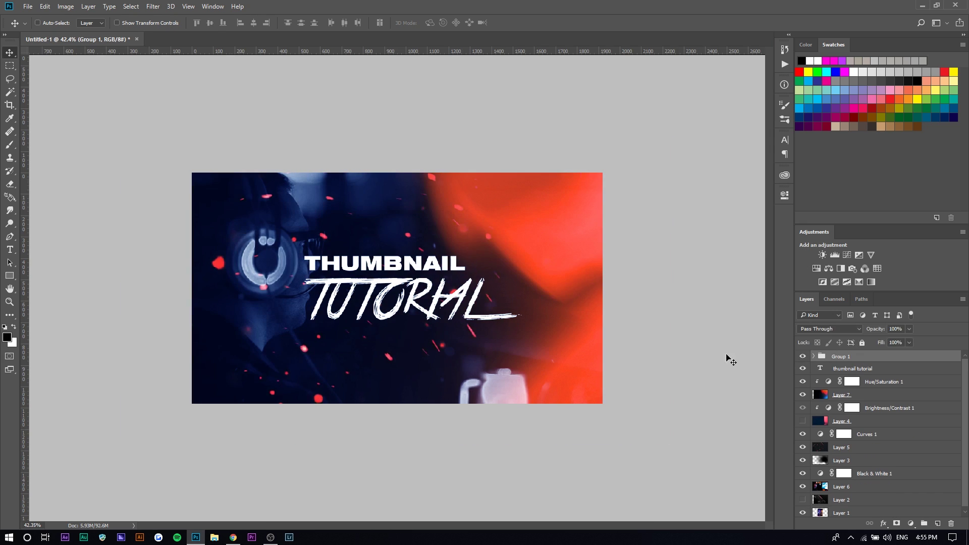
scroll(528, 337, "up", 2)
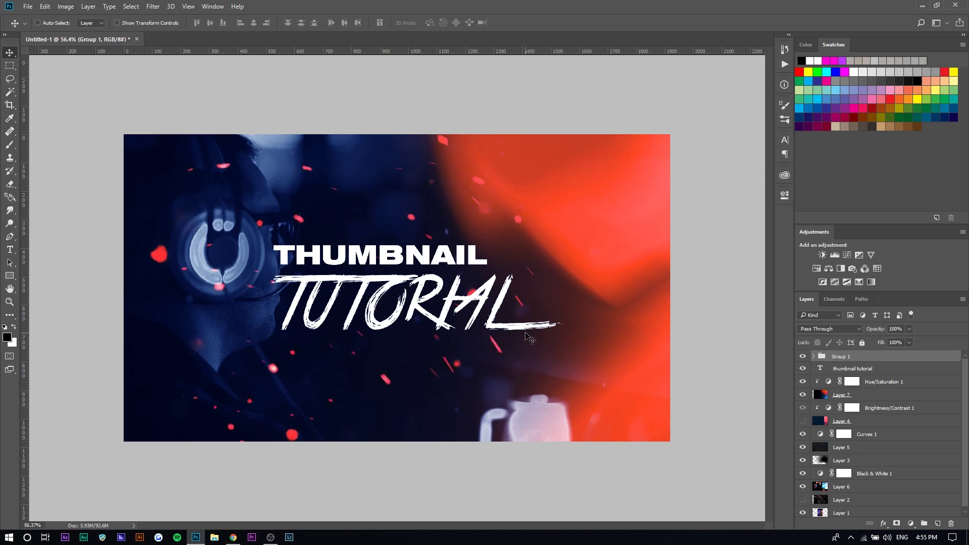
Try a red Photo Filter at 100% density over the whole thumbnail and delete it
left_click(865, 268)
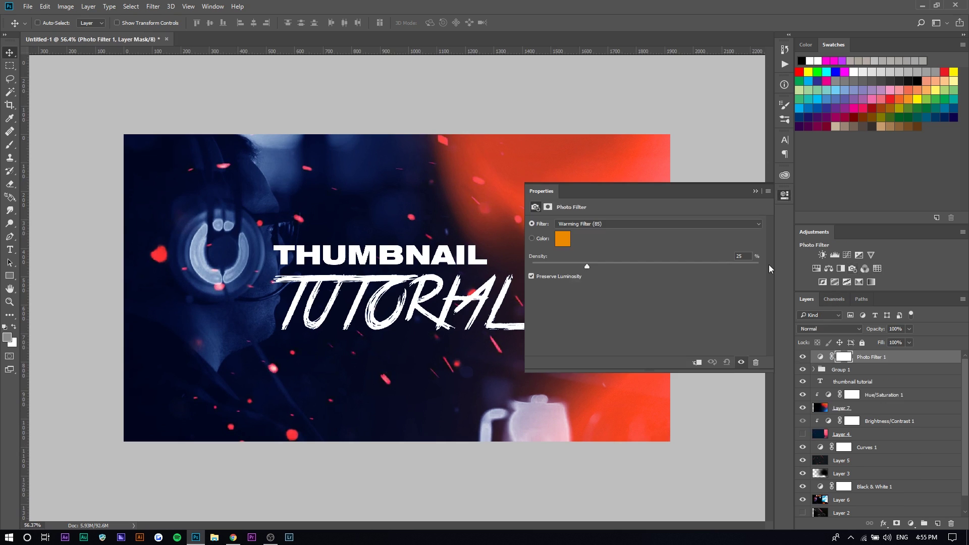
left_click(562, 240)
left_click(841, 96)
left_click(932, 90)
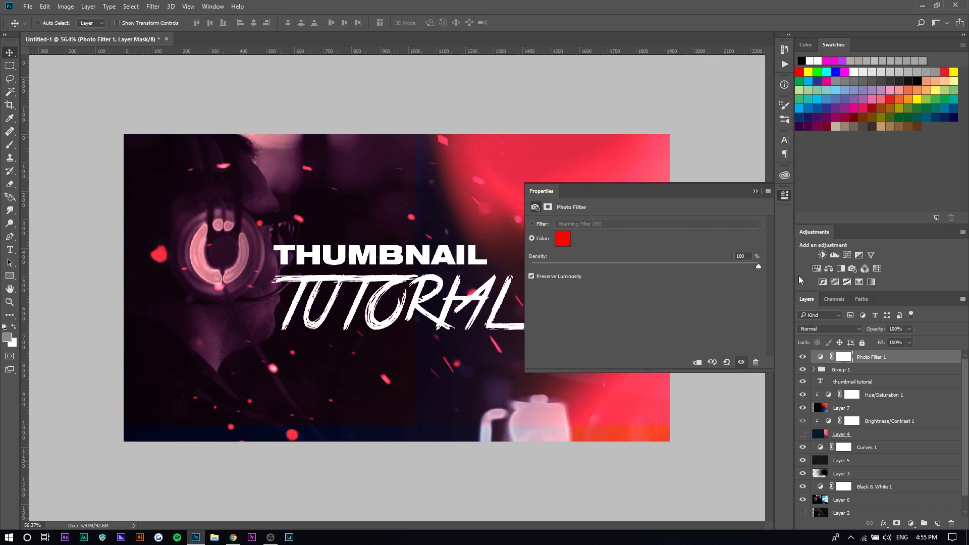
key("Delete")
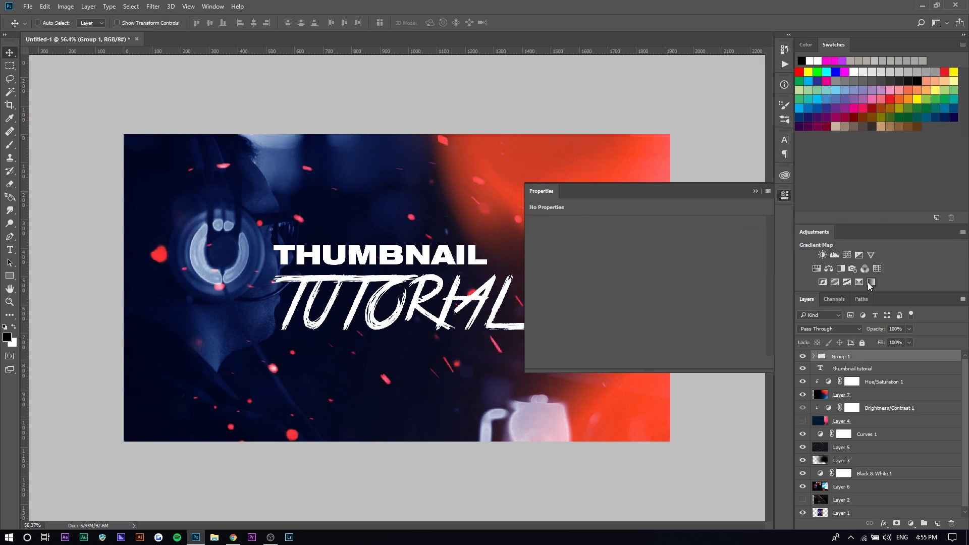
Try a Gradient Map over the thumbnail with presets such as Red, Green and Copper, and cancel the preset choice
left_click(869, 283)
left_click(676, 226)
left_click(644, 207)
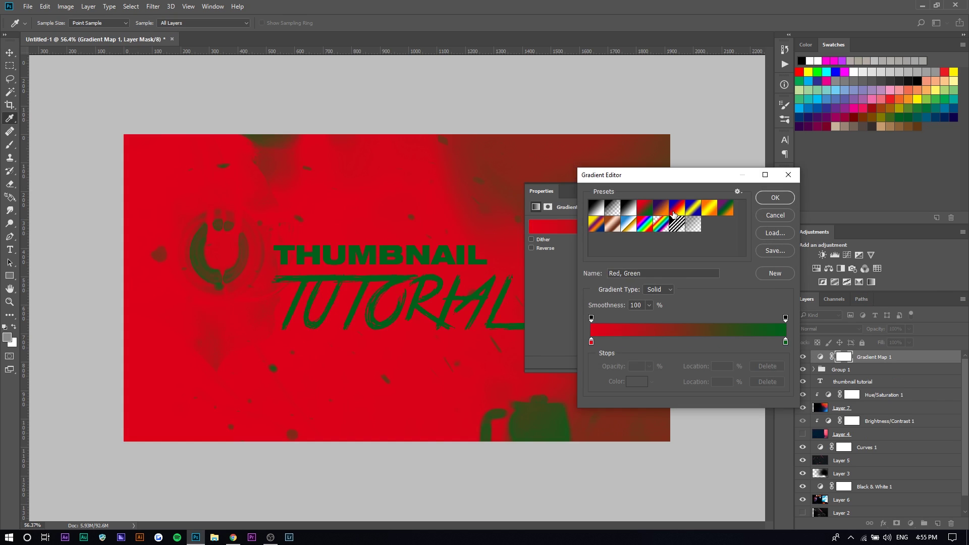
left_click(674, 214)
left_click(612, 223)
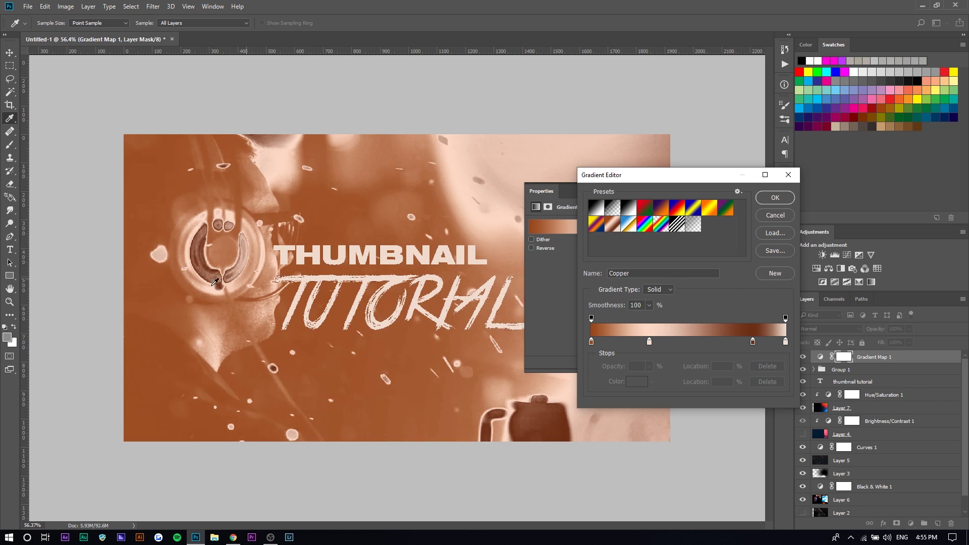
left_click(725, 208)
key("Escape")
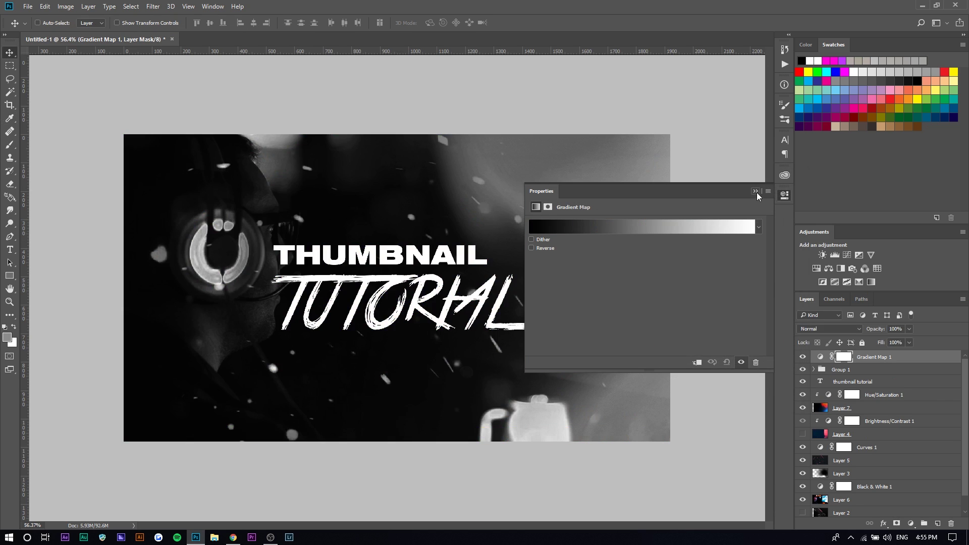
left_click(757, 191)
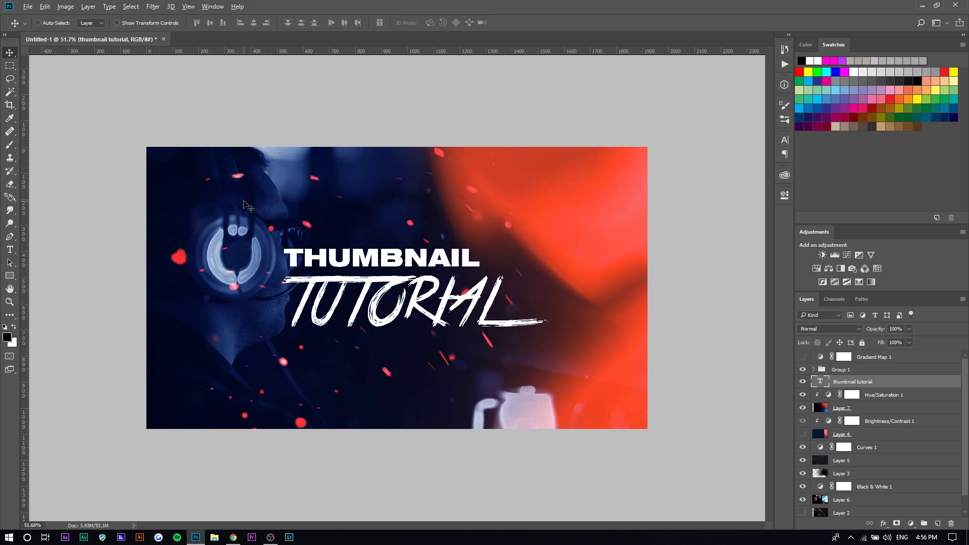
Add a linear Foreground to Background Gradient Overlay to the title layer with 20% opacity and a -73° angle
scroll(244, 201, "down", 3)
scroll(244, 201, "up", 4)
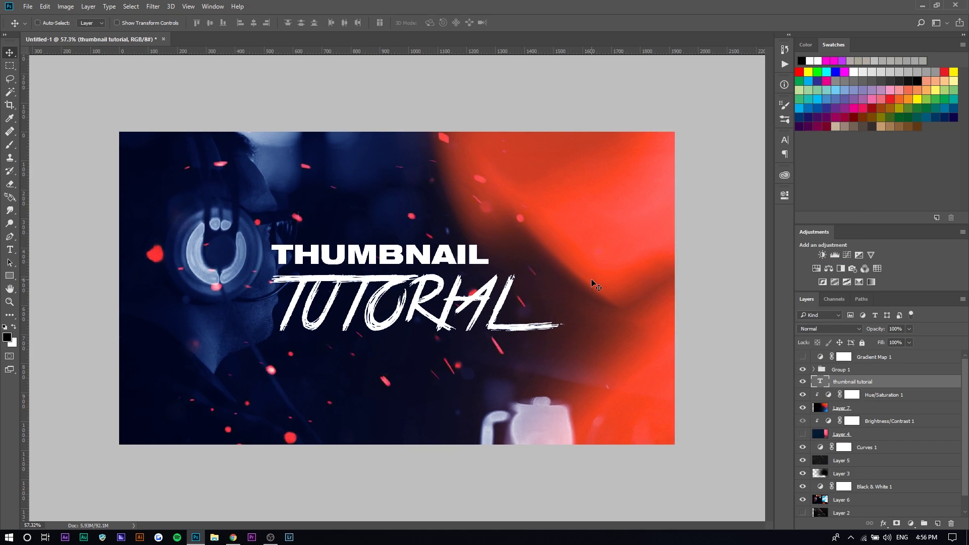
right_click(880, 384)
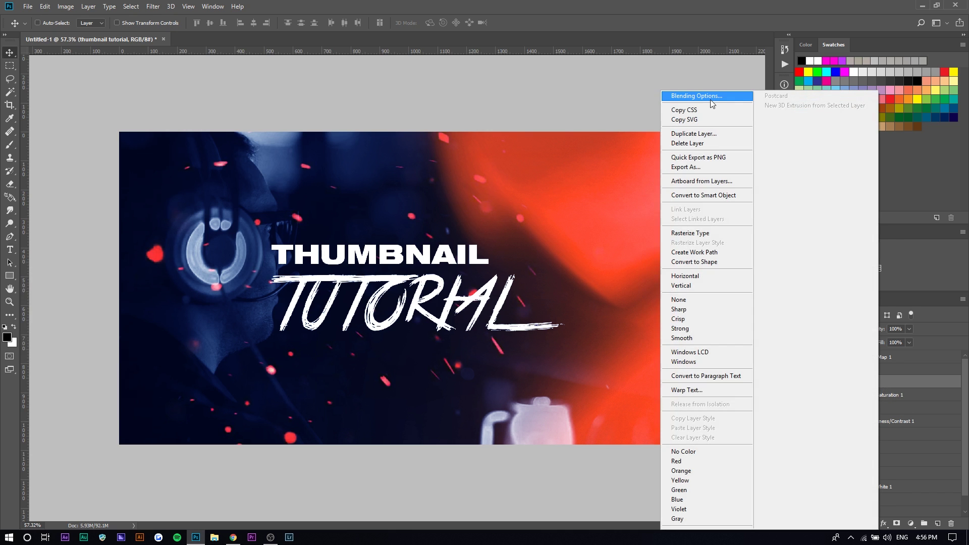
left_click(710, 99)
left_click(580, 285)
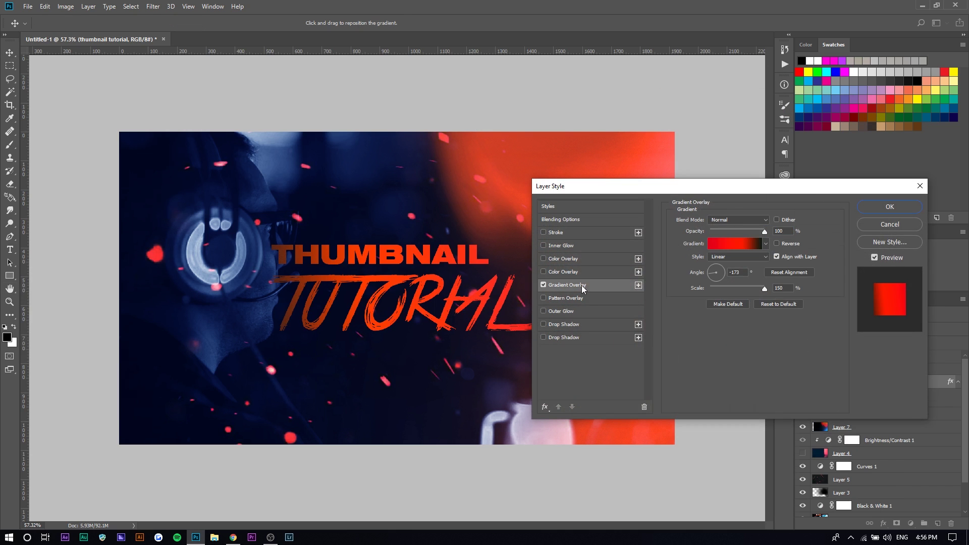
left_click(719, 244)
left_click(536, 263)
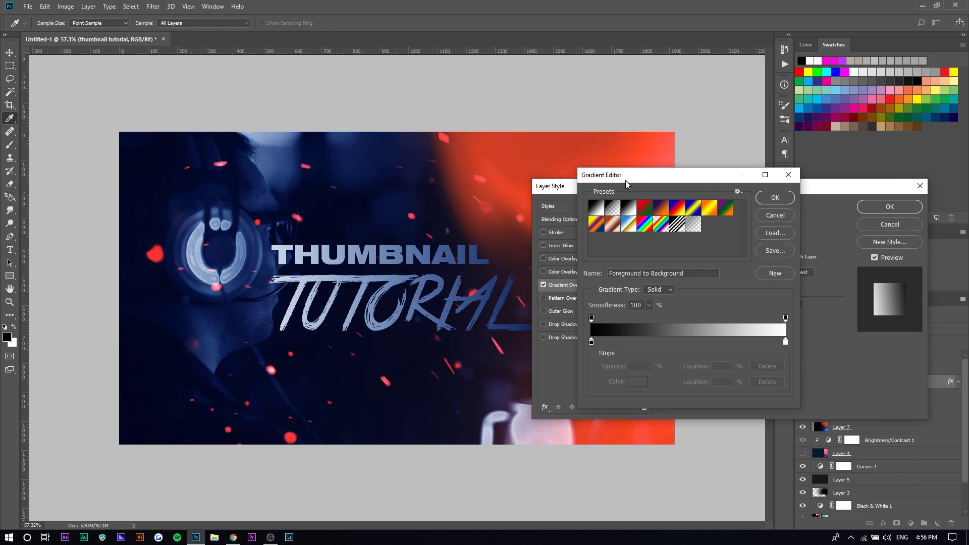
left_click_drag(595, 227, 588, 249)
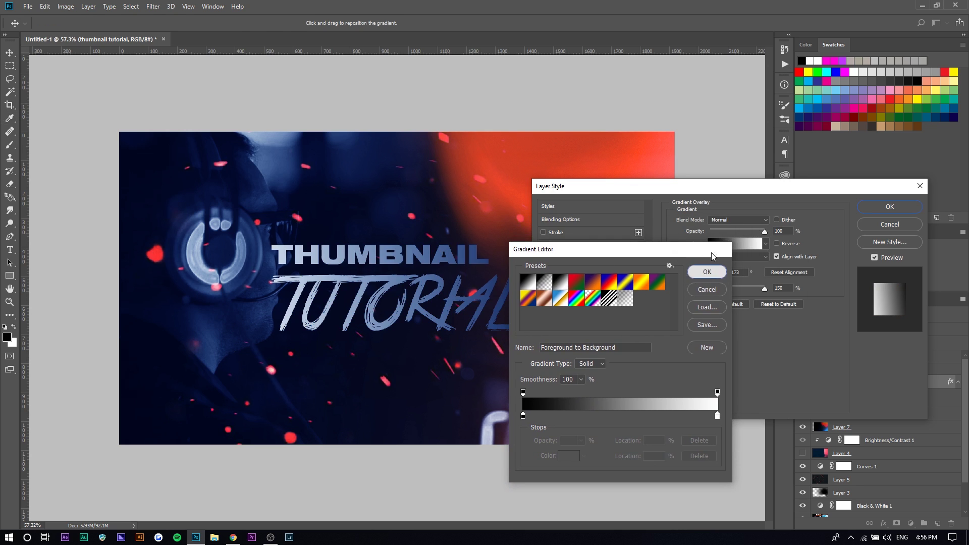
left_click(706, 272)
left_click_drag(725, 232, 721, 231)
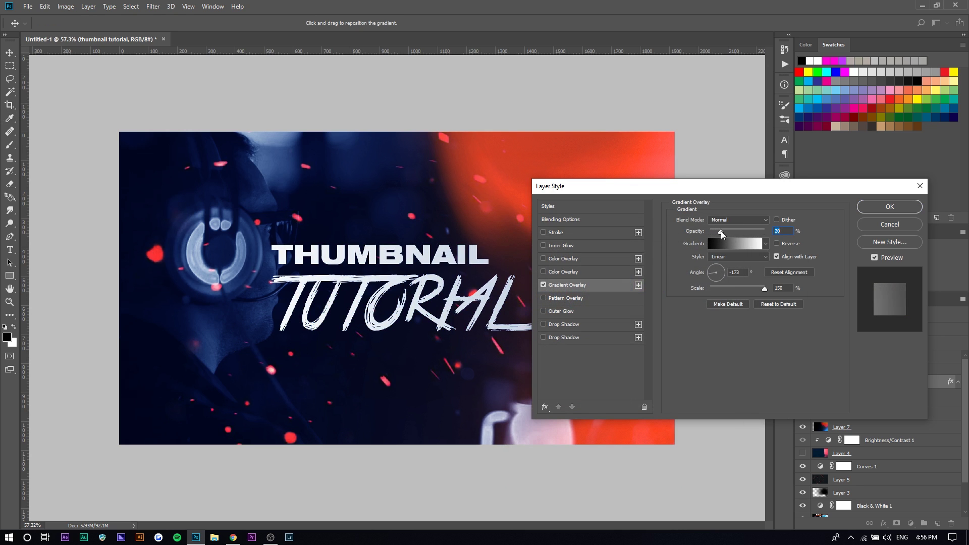
left_click(717, 279)
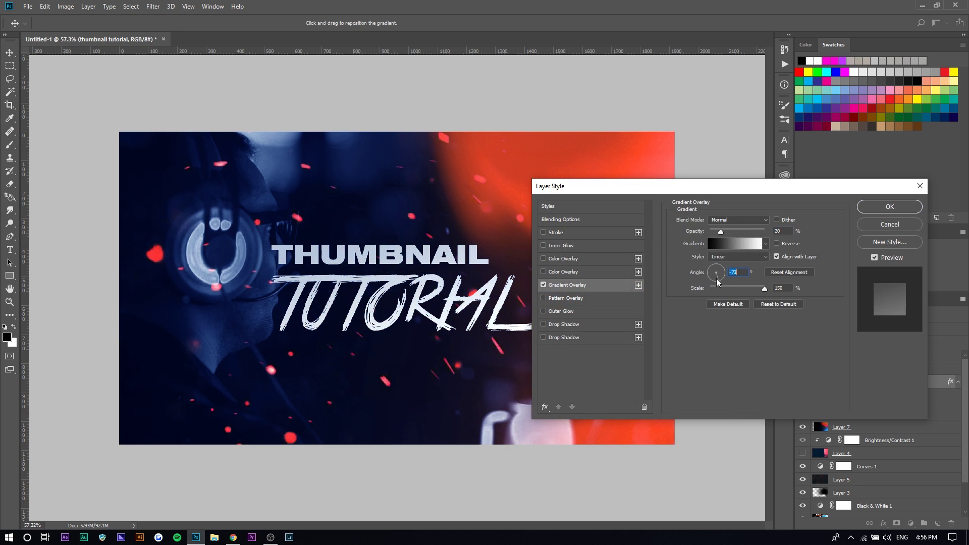
Add a white (#ffffff) Inner Glow to the title and lower its Gradient Overlay opacity to 2%
left_click(561, 246)
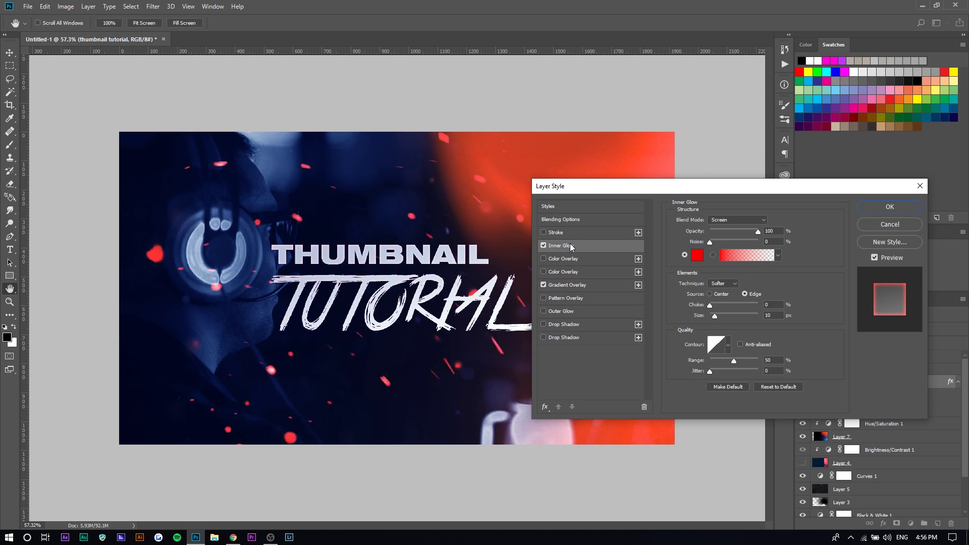
left_click(699, 257)
left_click(703, 96)
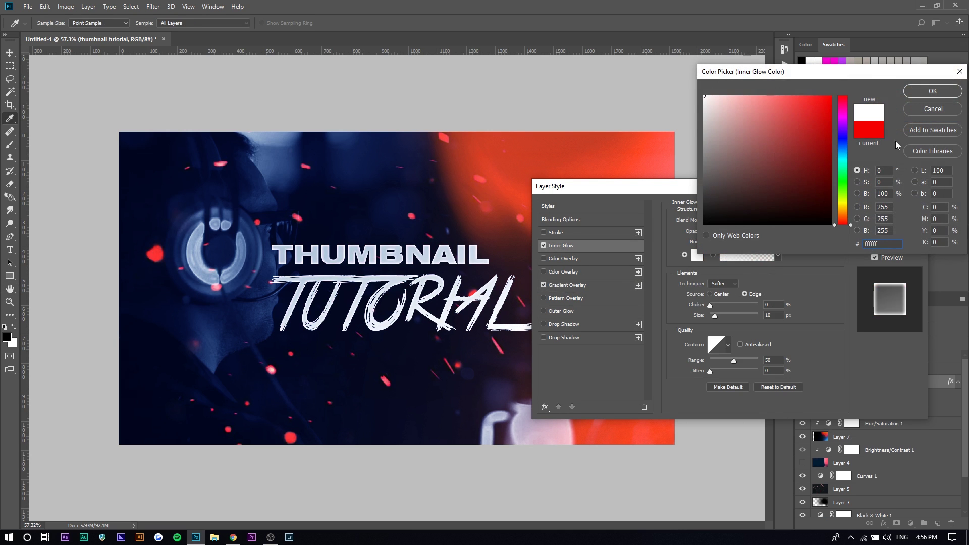
left_click(932, 91)
left_click(583, 286)
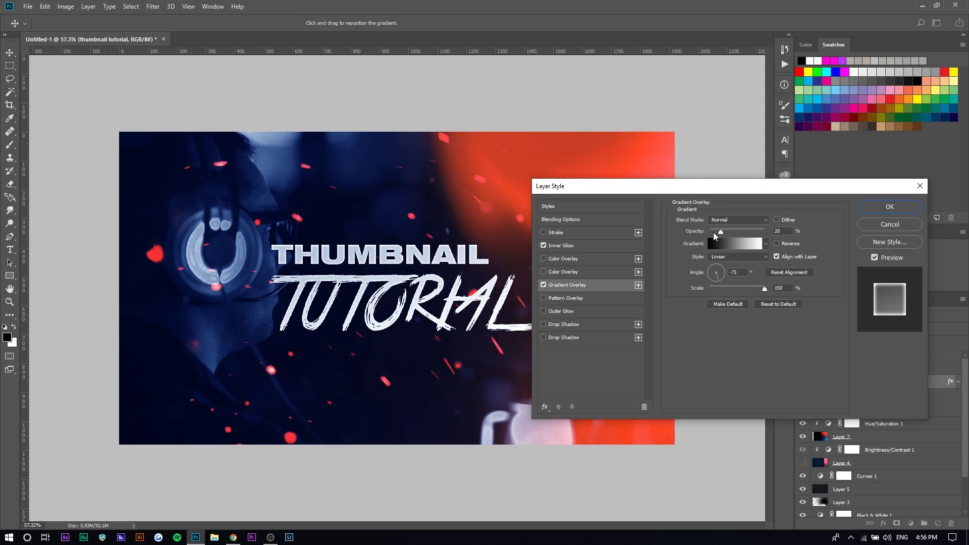
left_click_drag(714, 228, 710, 229)
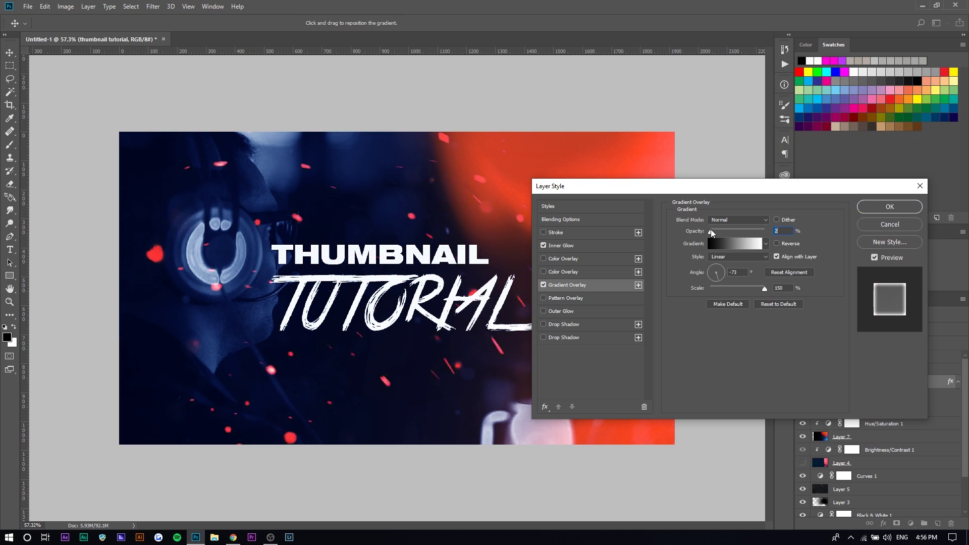
Add a diagonal-line Pattern Overlay to the title at 497% scale and 19% opacity
left_click(558, 298)
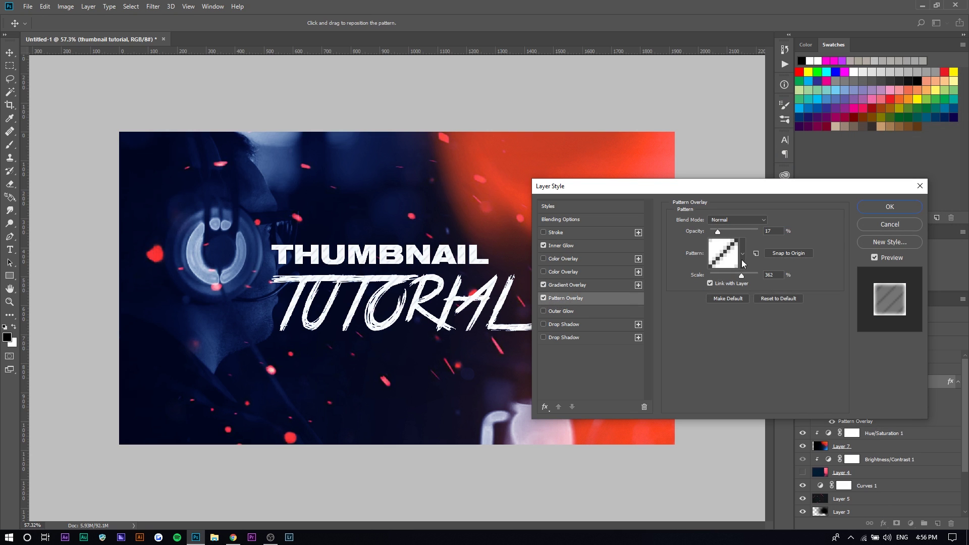
mouse_move(741, 275)
left_mouse_down()
mouse_move(729, 276)
mouse_move(745, 275)
left_mouse_up()
mouse_move(718, 231)
left_mouse_down()
mouse_move(743, 232)
mouse_move(719, 232)
left_mouse_up()
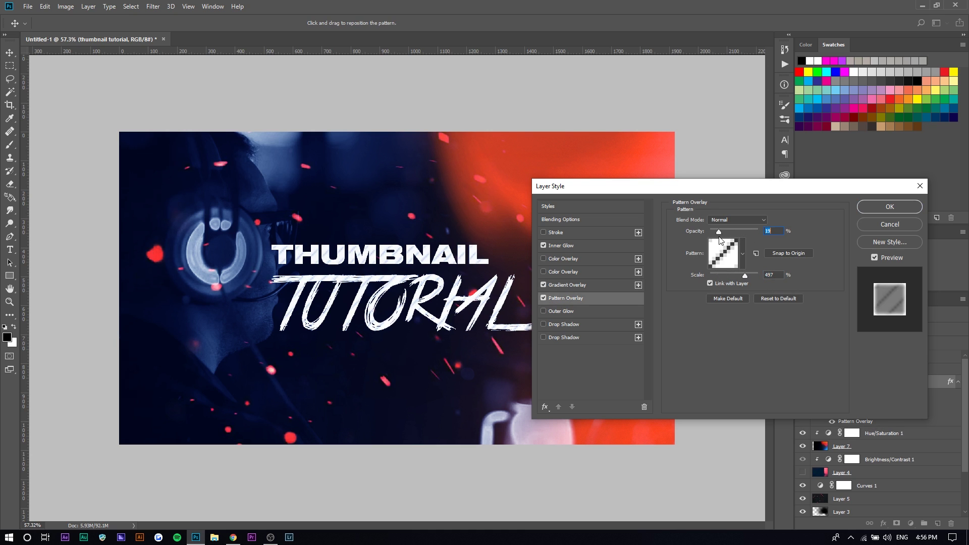
Confirm the title's layer style, and switch to the browser's image search to look for "texture"
left_click(862, 211)
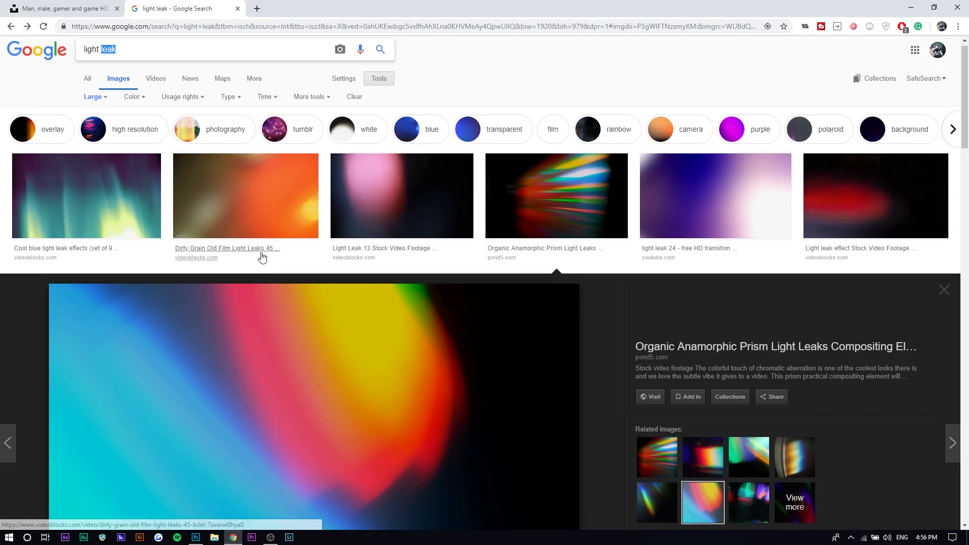
scroll(262, 257, "down", 7)
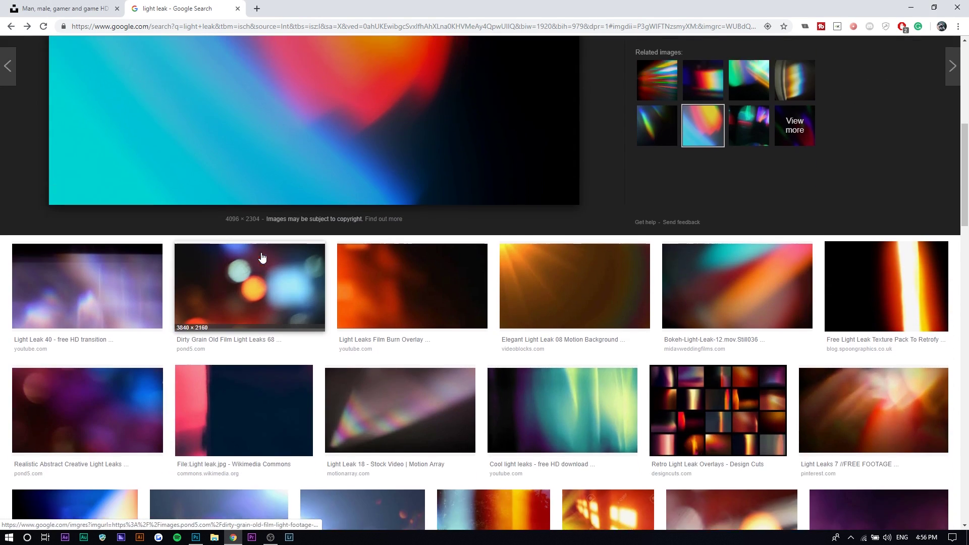
scroll(202, 202, "up", 4)
scroll(255, 208, "up", 4)
double_click(173, 63)
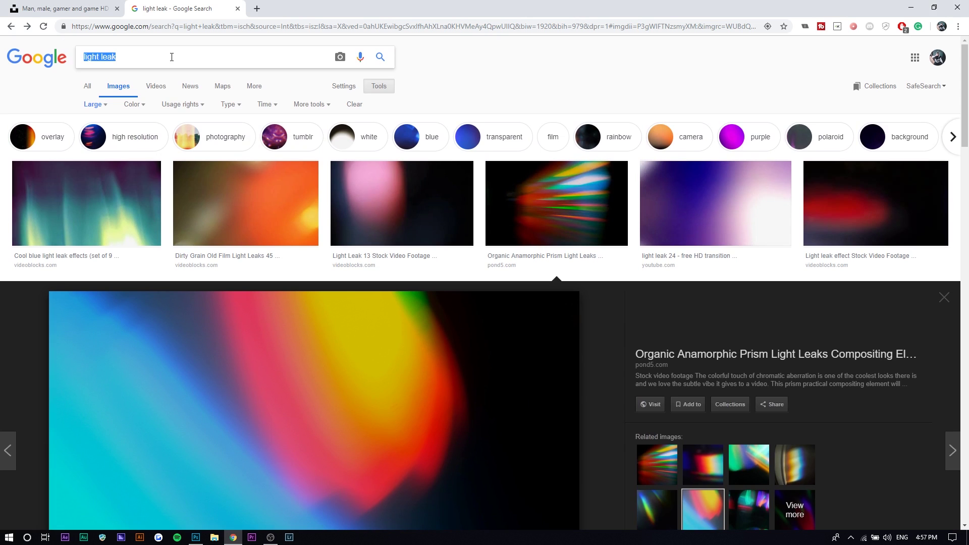
type("texture")
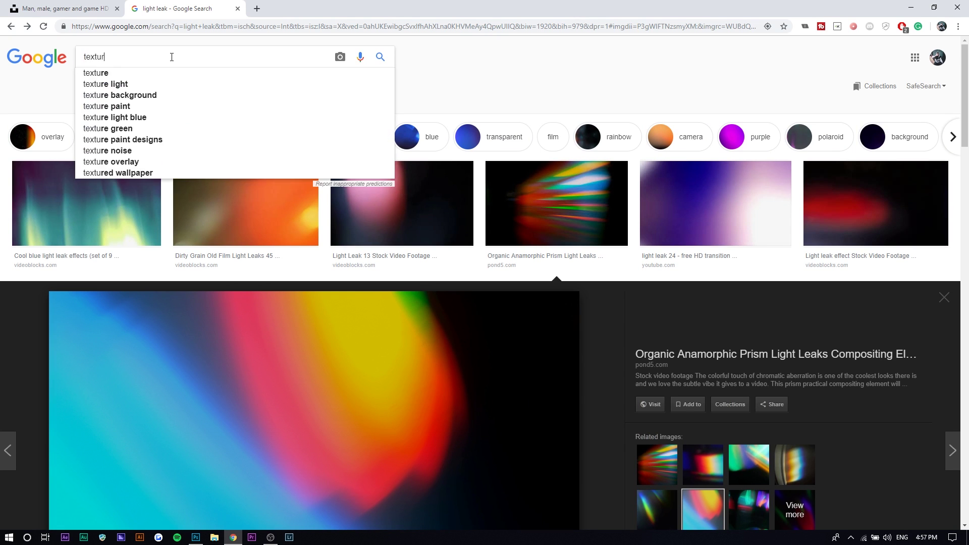
key("Return")
Copy the crumpled recycled paper texture image and paste it above the title, scaled to cover the whole canvas
left_click(348, 212)
right_click(458, 202)
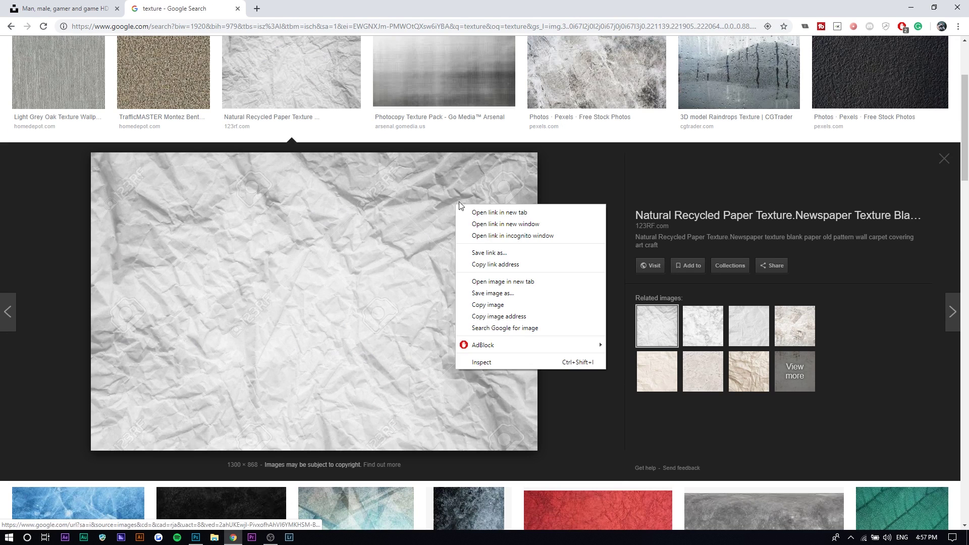
left_click(541, 305)
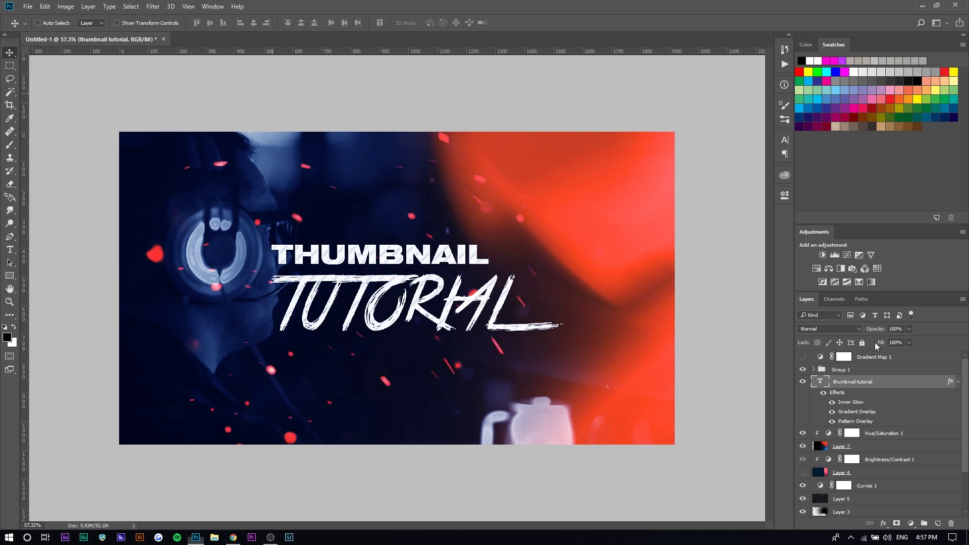
key("ctrl+v")
key("ctrl+t")
left_click_drag(443, 264, 328, 207)
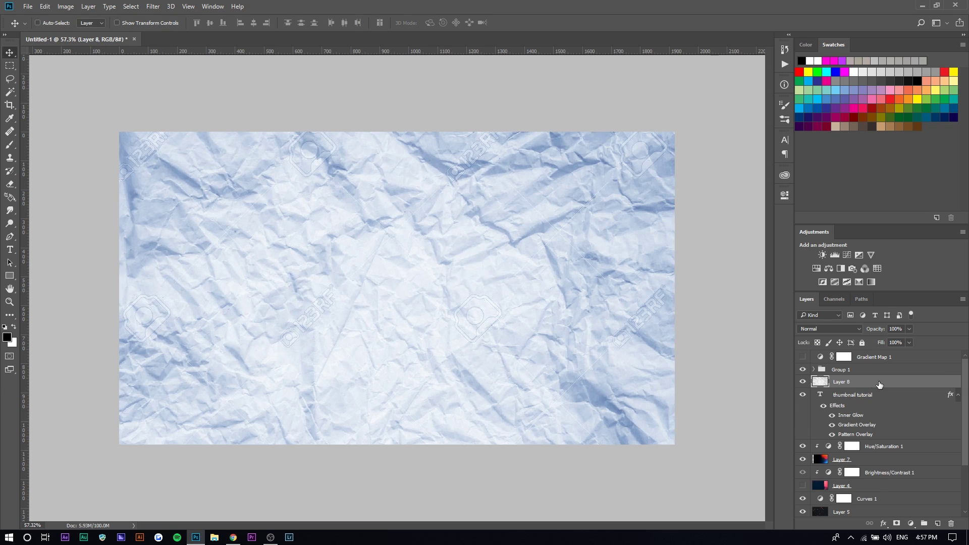
Clip the paper texture to the title layer and clear the title's layer style
right_click(879, 384)
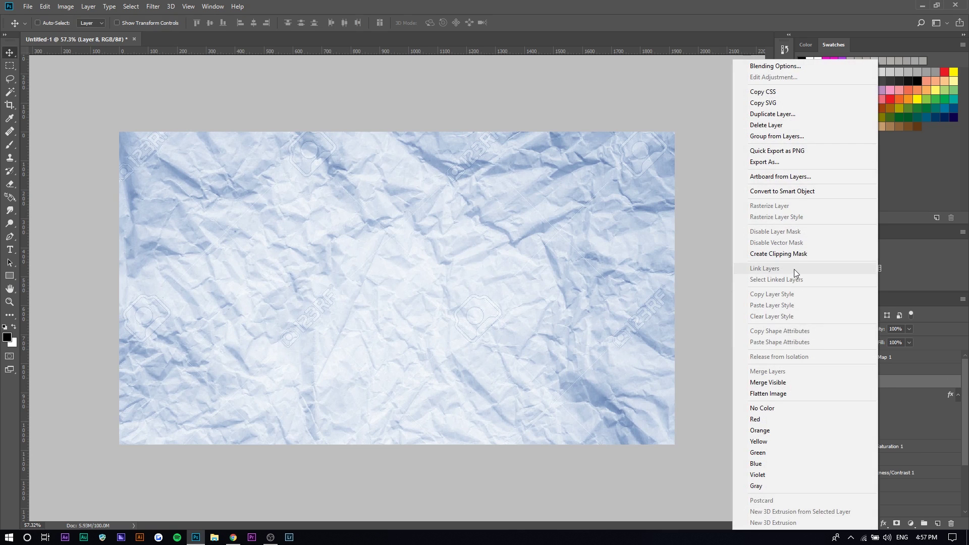
left_click(792, 253)
right_click(866, 396)
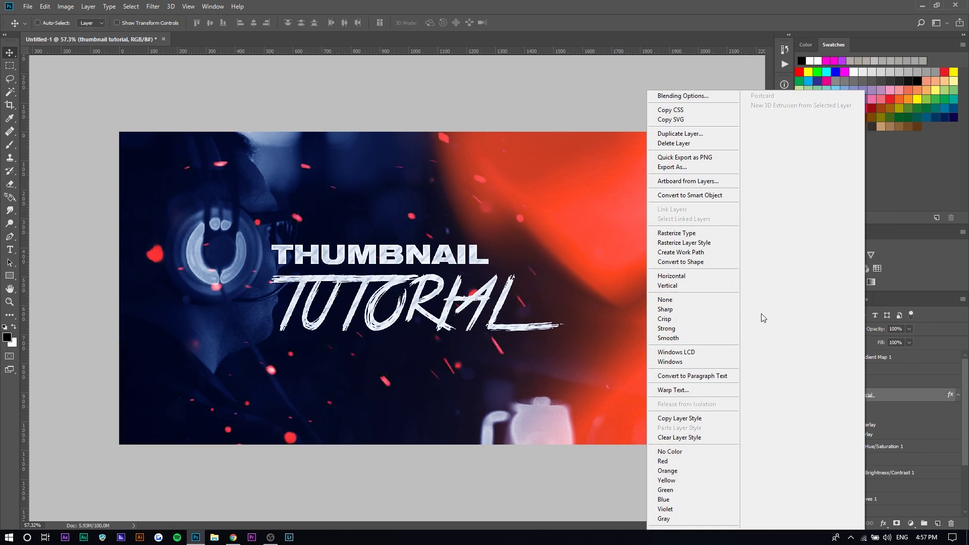
left_click(694, 436)
scroll(431, 298, "up", 5)
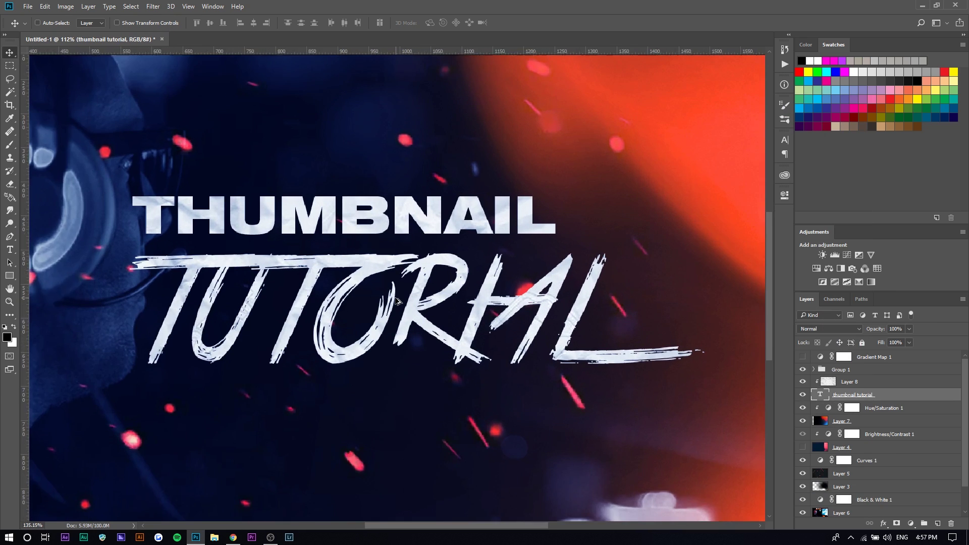
Scale down the clipped paper texture and reposition it over the title
left_click(884, 385)
scroll(891, 401, "down", 5)
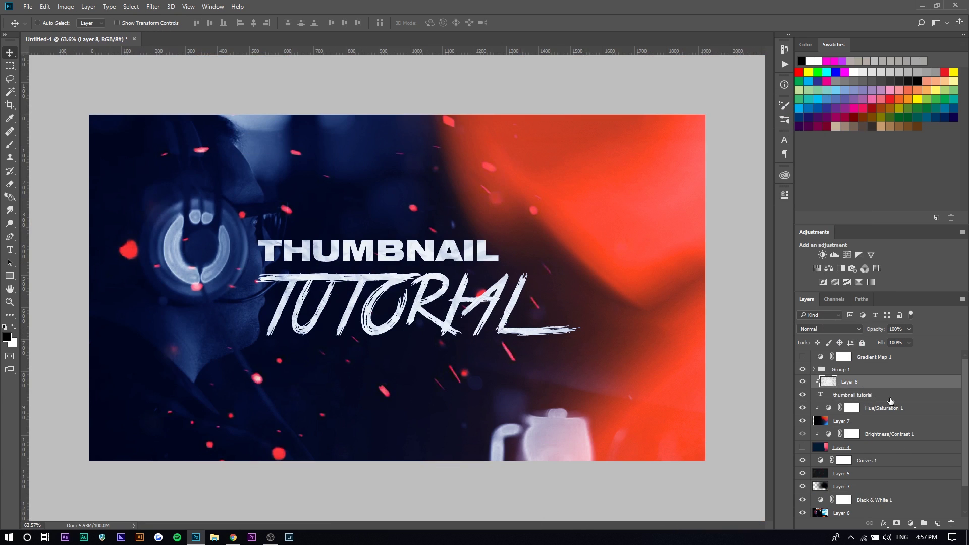
key("ctrl+t")
left_click_drag(67, 85, 272, 187)
left_click_drag(399, 293, 285, 193)
key("Return")
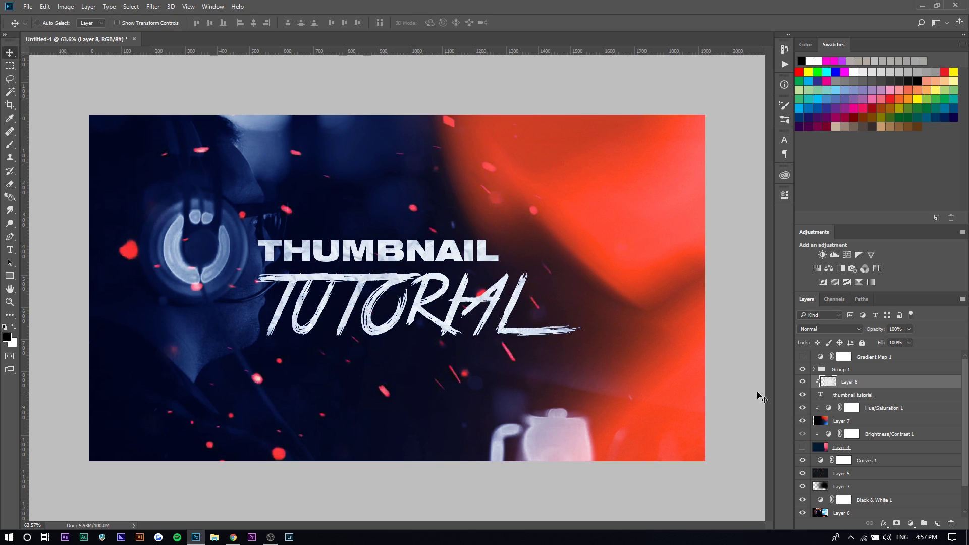
Toggle the paper texture layer's visibility to compare the title with and without it
left_click(803, 382)
left_click(803, 382)
left_click(803, 382)
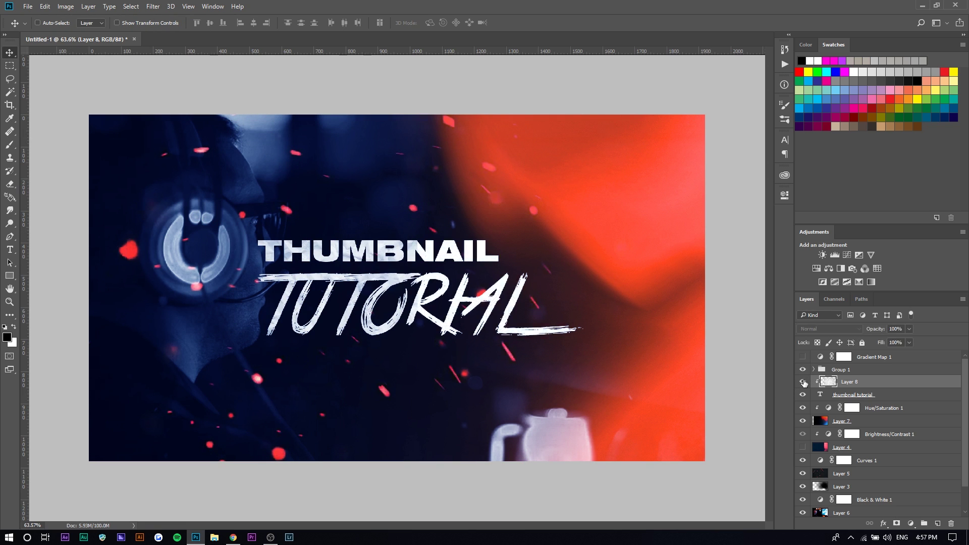
left_click(803, 382)
left_click(803, 382)
left_click(803, 382)
Copy the raindrops texture image from the browser's texture results and return to Photoshop
key("alt+Tab")
scroll(505, 328, "down", 3)
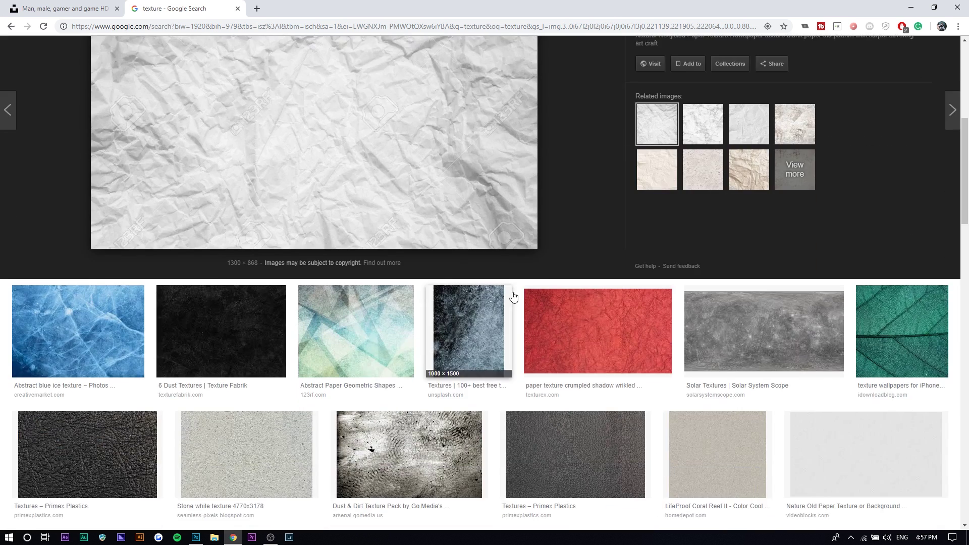
scroll(551, 351, "up", 6)
left_click(720, 201)
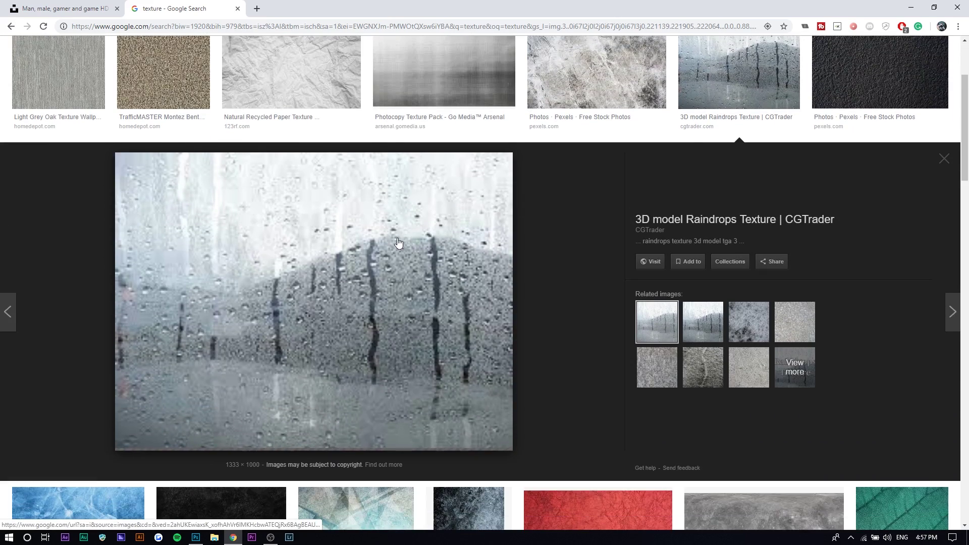
right_click(382, 248)
left_click(429, 351)
key("alt+Tab")
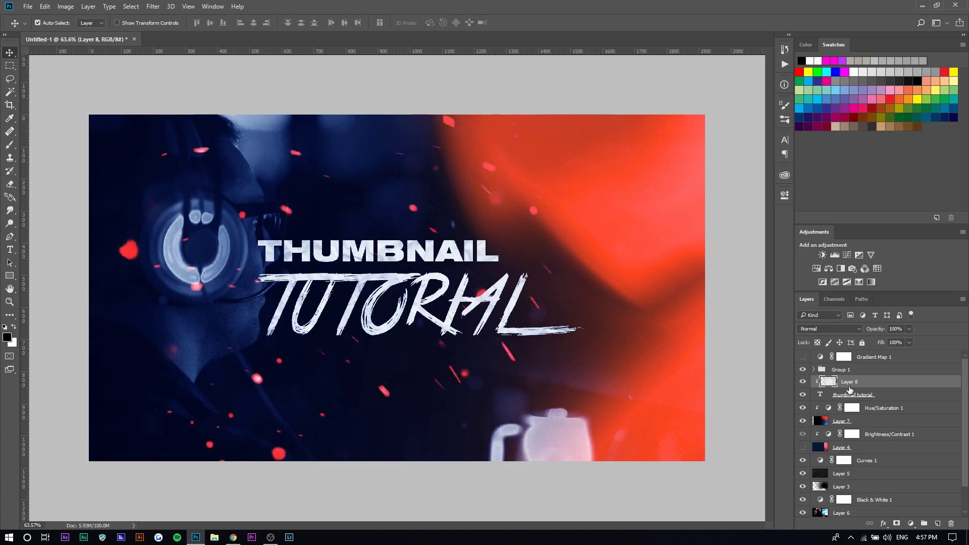
Paste the raindrops texture above the title, delete the paper texture layer and clip the raindrops to the title
key("ctrl+v")
left_click(860, 395)
key("Delete")
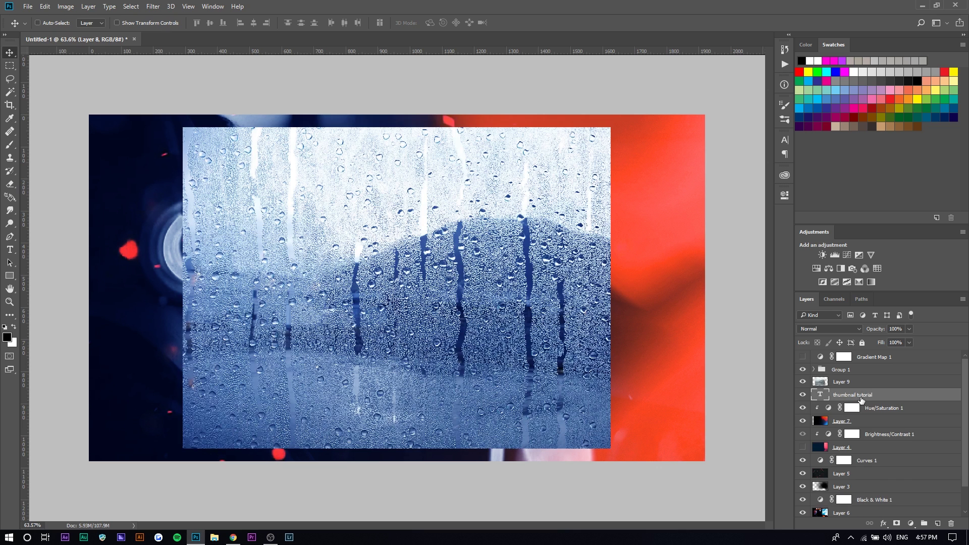
left_click(892, 385)
right_click(892, 385)
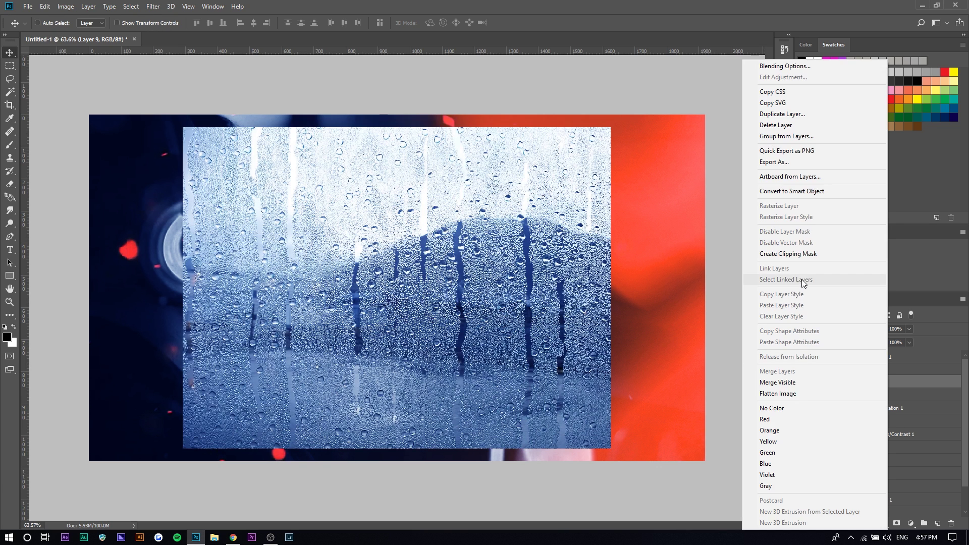
left_click(804, 252)
Lower the raindrops layer's opacity to 33% and softly erase parts of the texture across the title
scroll(354, 287, "up", 6)
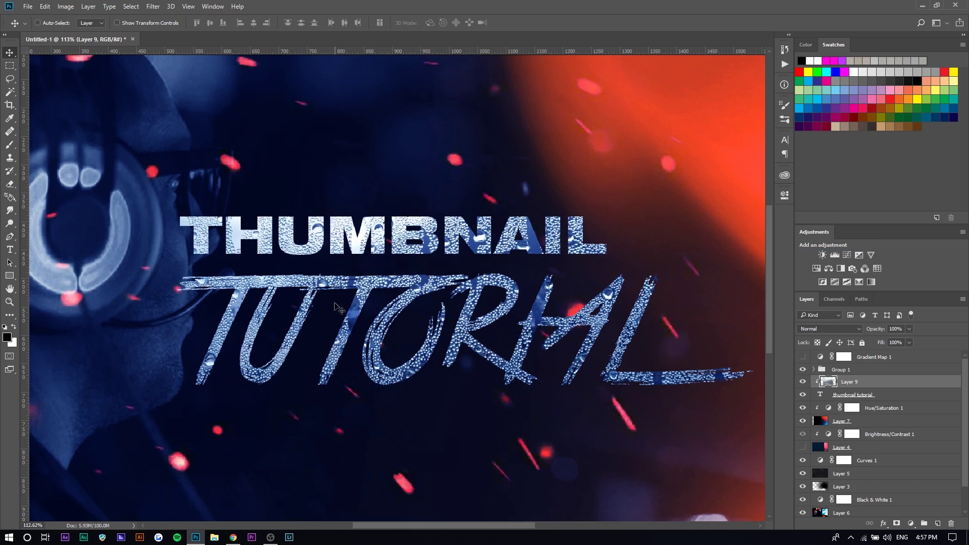
left_click_drag(376, 274, 348, 263)
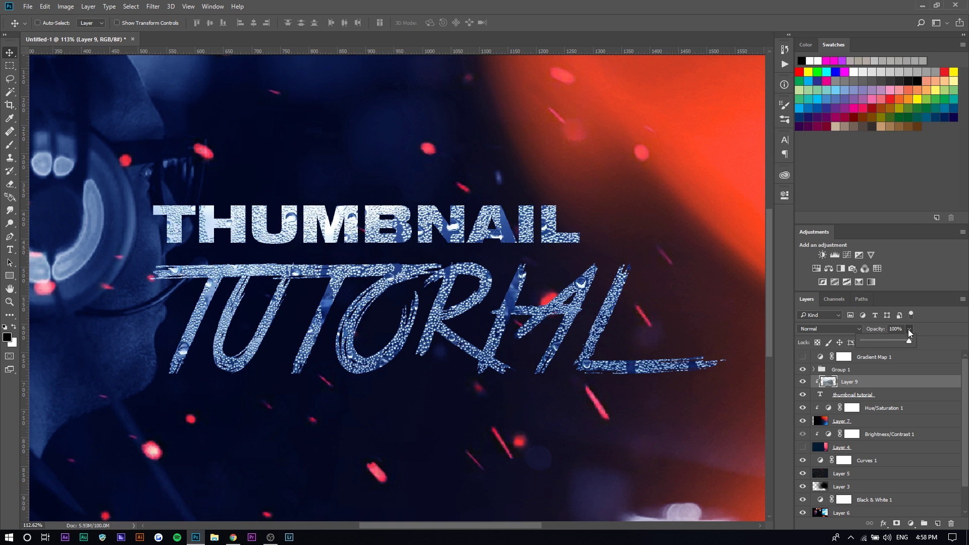
left_click_drag(908, 340, 873, 342)
scroll(507, 418, "down", 5)
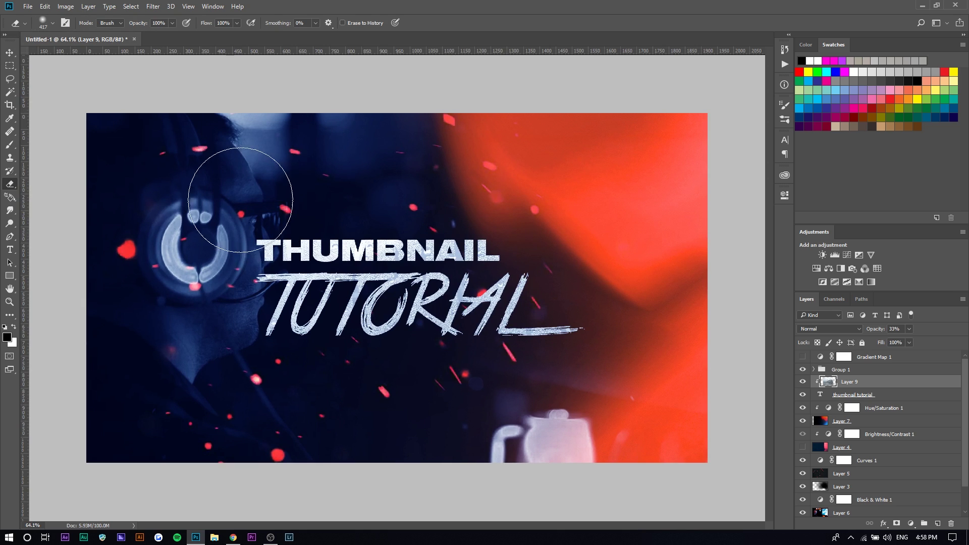
left_click_drag(313, 338, 535, 338)
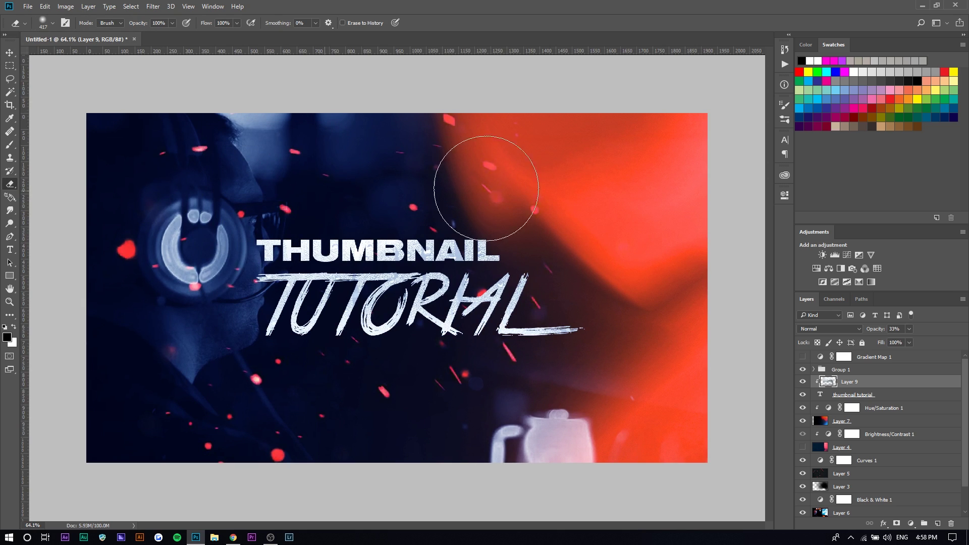
Add a Curves adjustment clipped to the title and raise the curve slightly to brighten the text
scroll(488, 209, "down", 2)
left_click(846, 256)
left_click(696, 362)
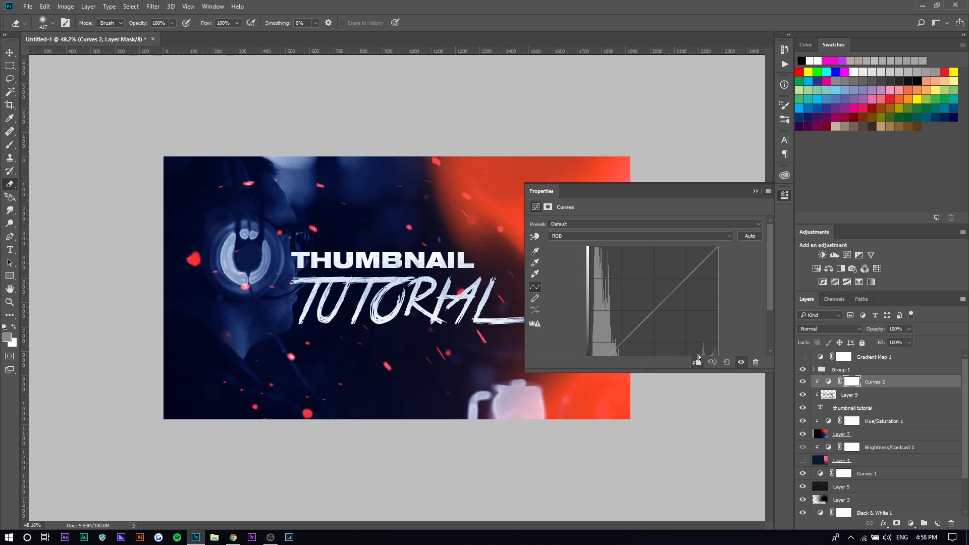
left_click_drag(665, 301, 648, 313)
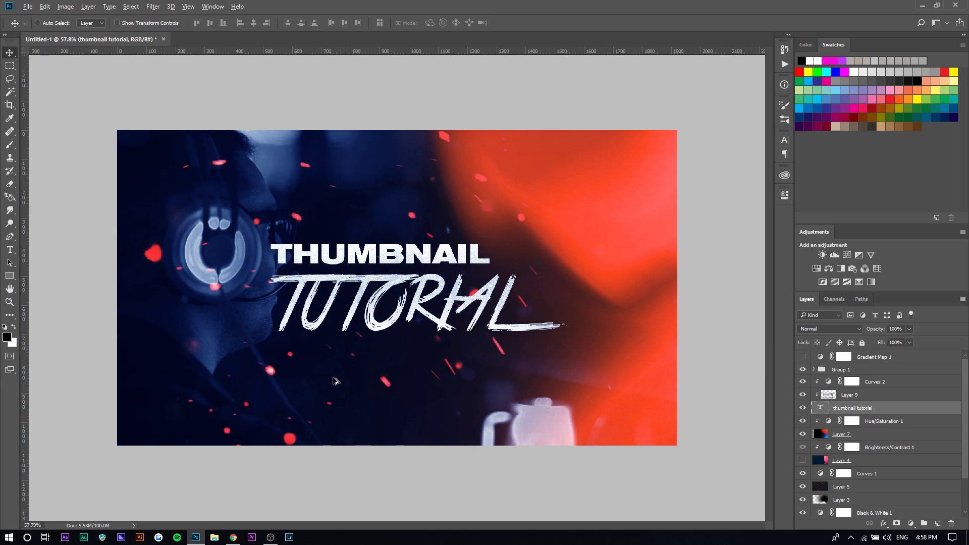
scroll(381, 381, "down", 2)
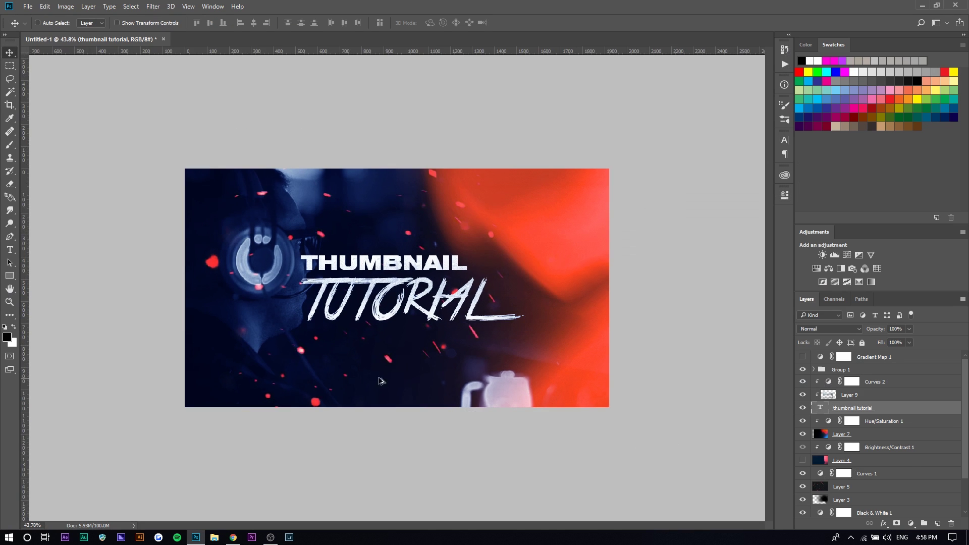
Add a new top layer and paint a soft white glow along the thumbnail's upper edge with a 2165 px, 0% hardness brush
left_click(884, 360)
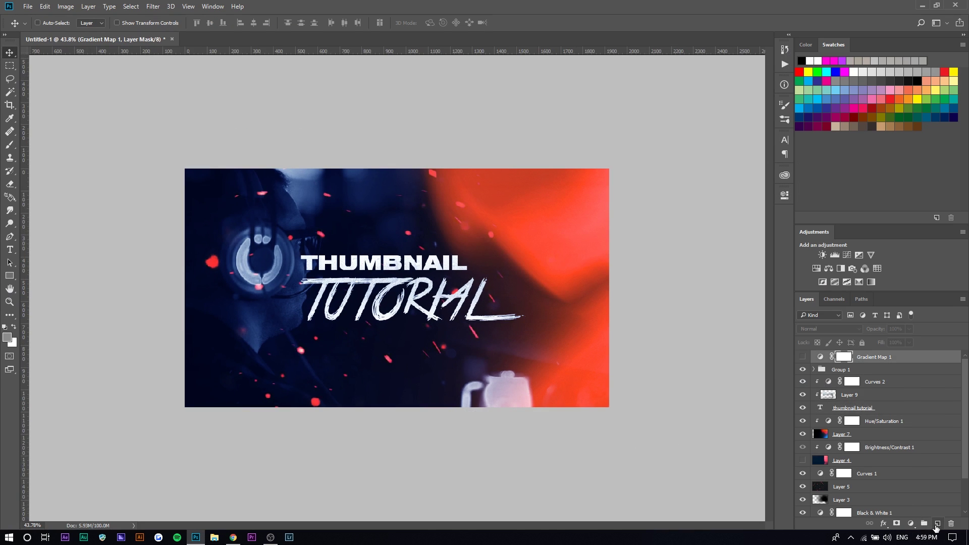
left_click(937, 523)
key("b")
left_click(46, 22)
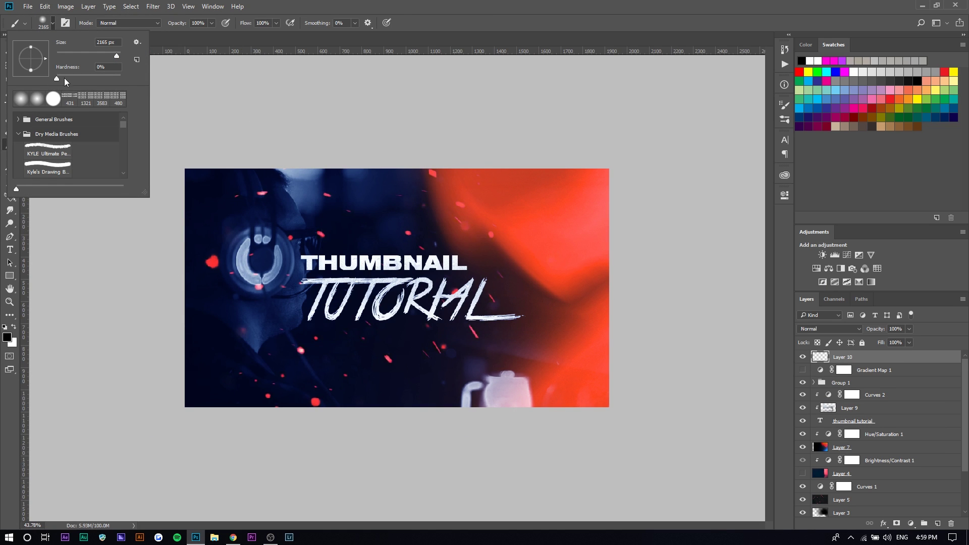
left_click(86, 237)
key("ctrl+z")
scroll(207, 295, "down", 2)
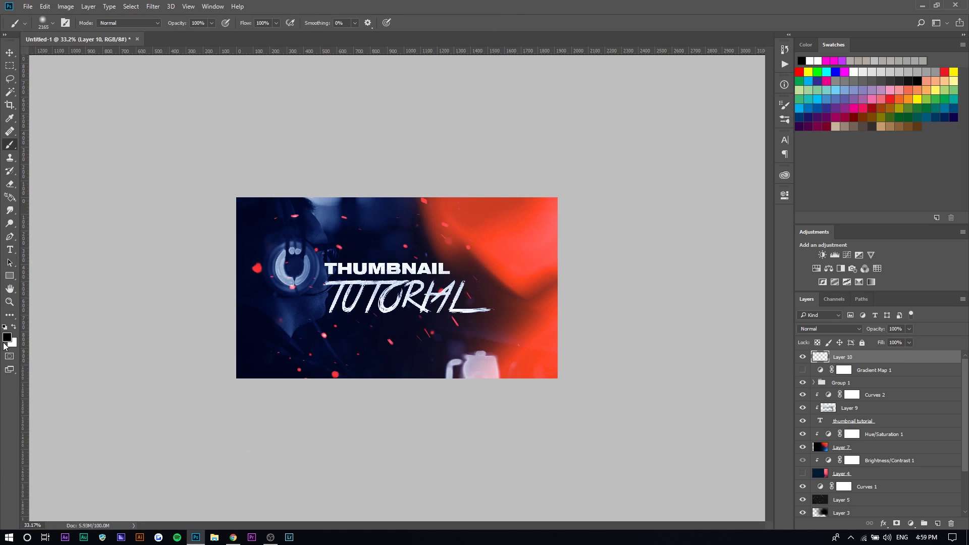
left_click(15, 327)
left_click(394, 85)
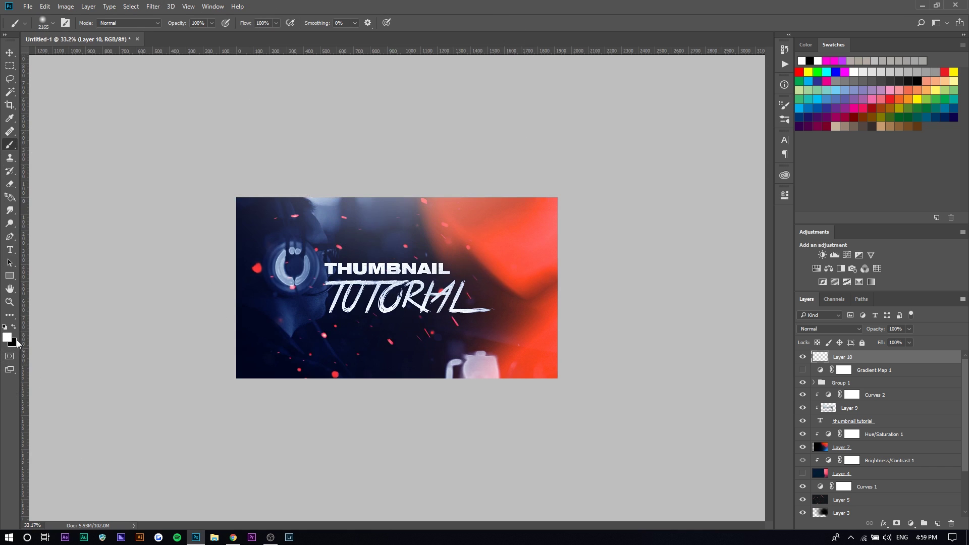
Paint soft black shading around the thumbnail's outer edges and erase the shading over the title
key("x")
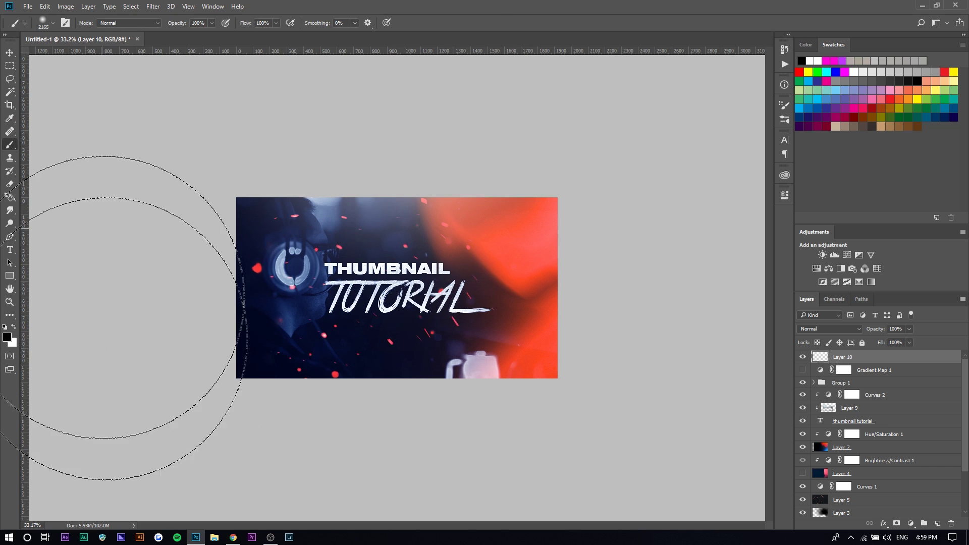
mouse_move(105, 339)
left_mouse_down()
mouse_move(125, 249)
mouse_move(262, 515)
mouse_move(139, 257)
mouse_move(209, 381)
left_mouse_up()
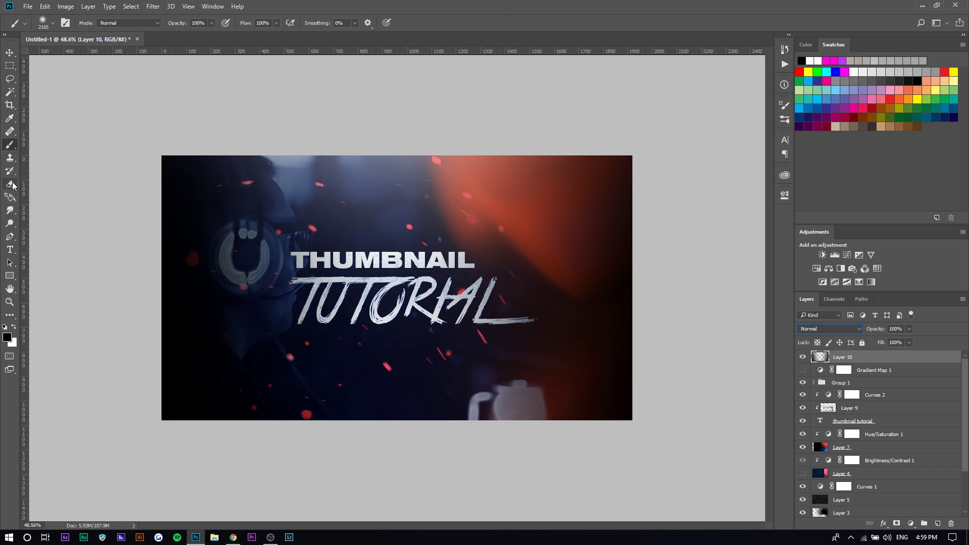
left_click(10, 183)
left_click_drag(353, 280, 477, 295)
Compare the thumbnail without the shading layer, try Overlay and Screen blending on it, and return it to Normal
left_click(803, 357)
left_click(803, 357)
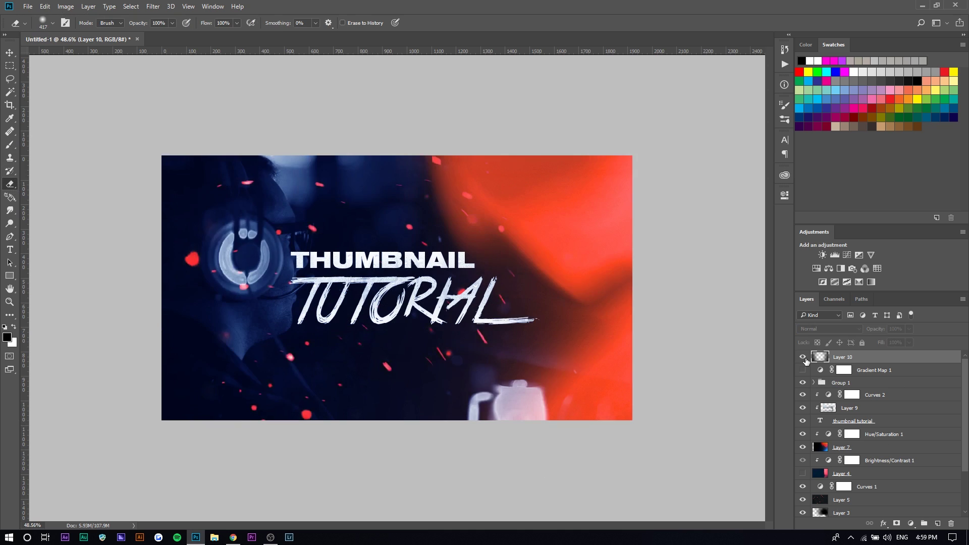
left_click(804, 358)
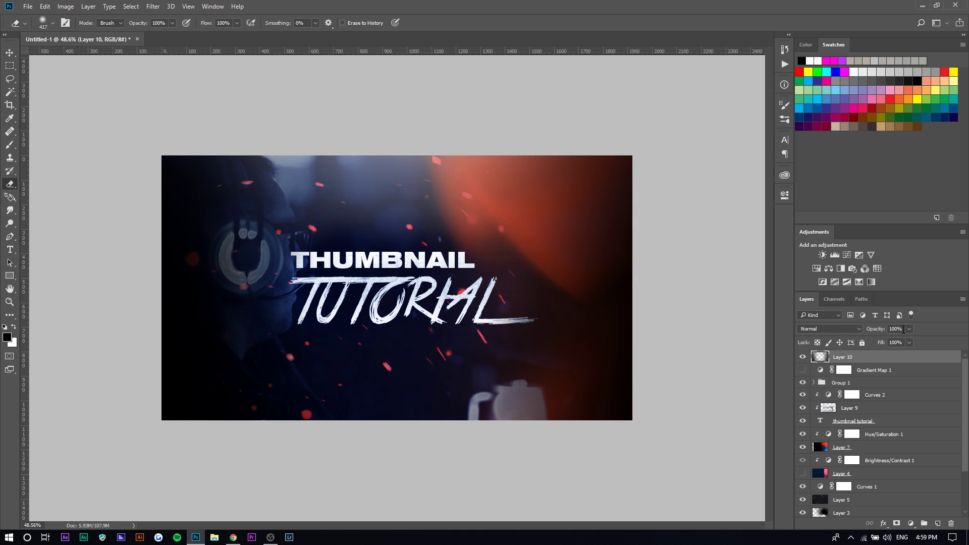
left_click(830, 328)
left_click(811, 430)
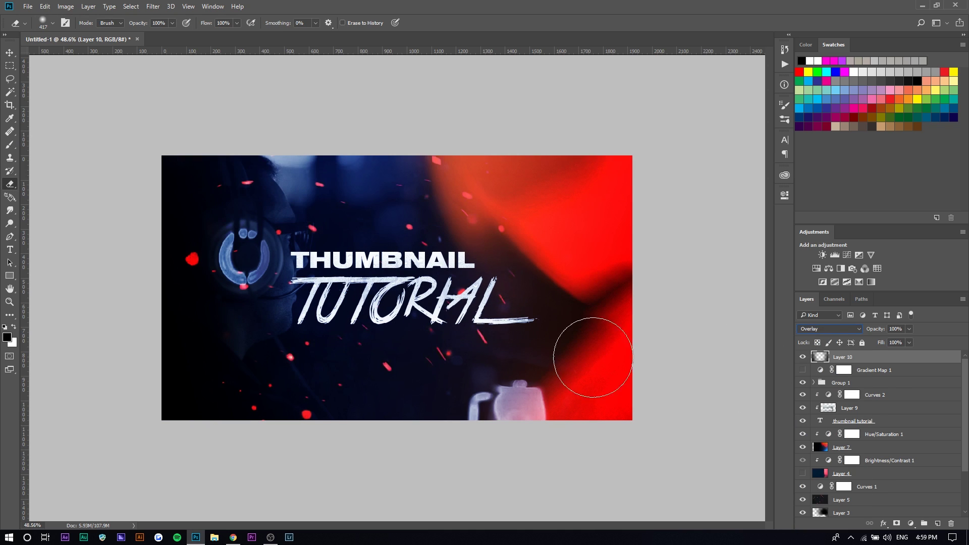
left_click(821, 327)
left_click(834, 398)
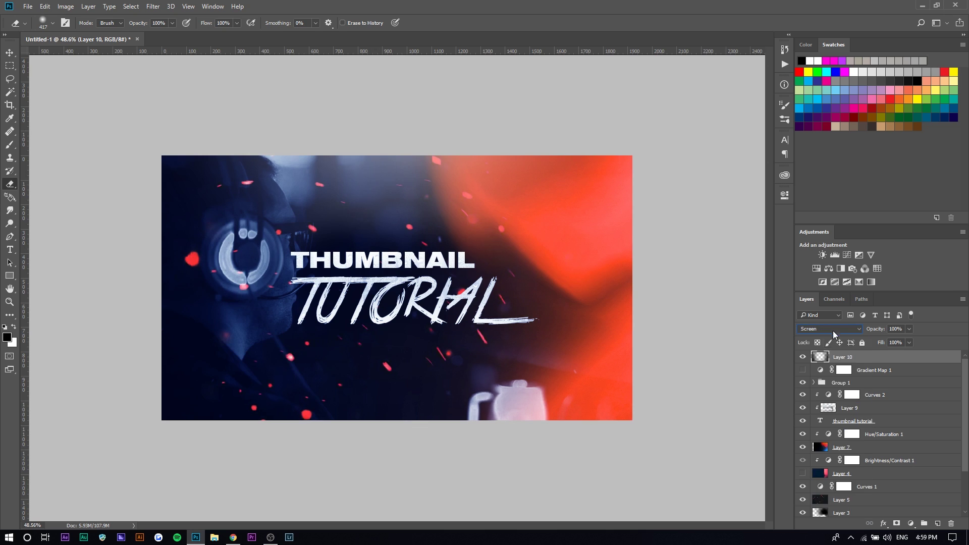
left_click(833, 331)
left_click(834, 338)
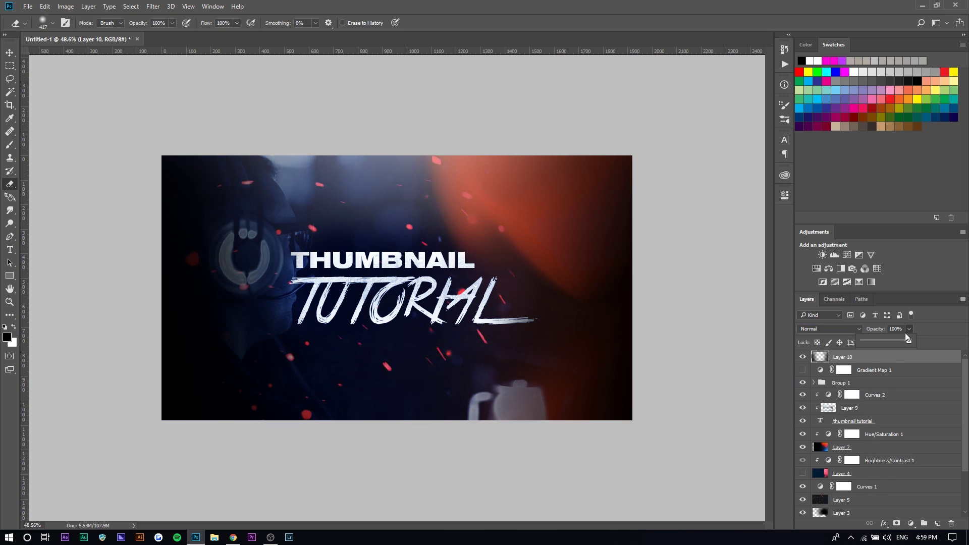
Add a new top layer and dab soft white spots over the thumbnail's upper-left, lower-left and upper-right areas with a 354 px, 0% hardness brush
left_click(937, 524)
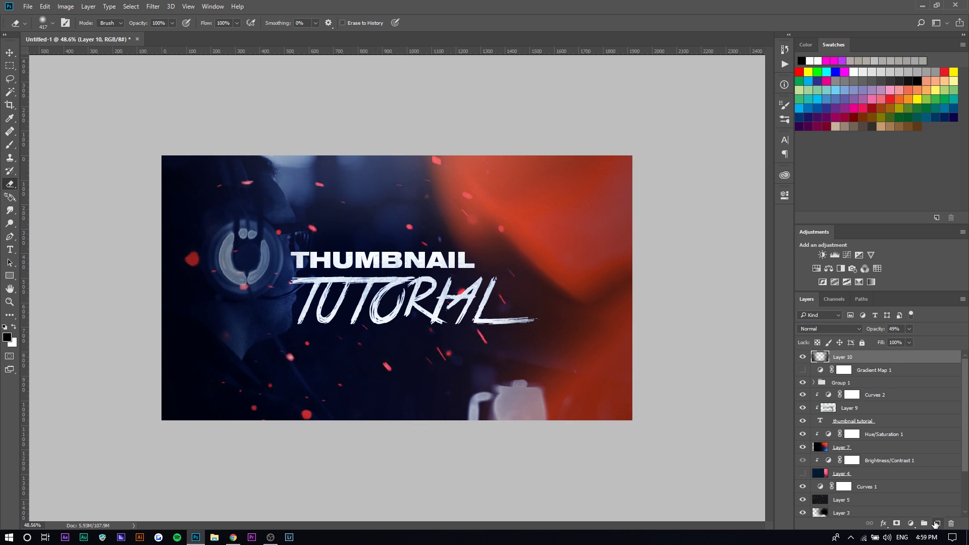
left_click(12, 146)
left_click(50, 29)
left_click(112, 54)
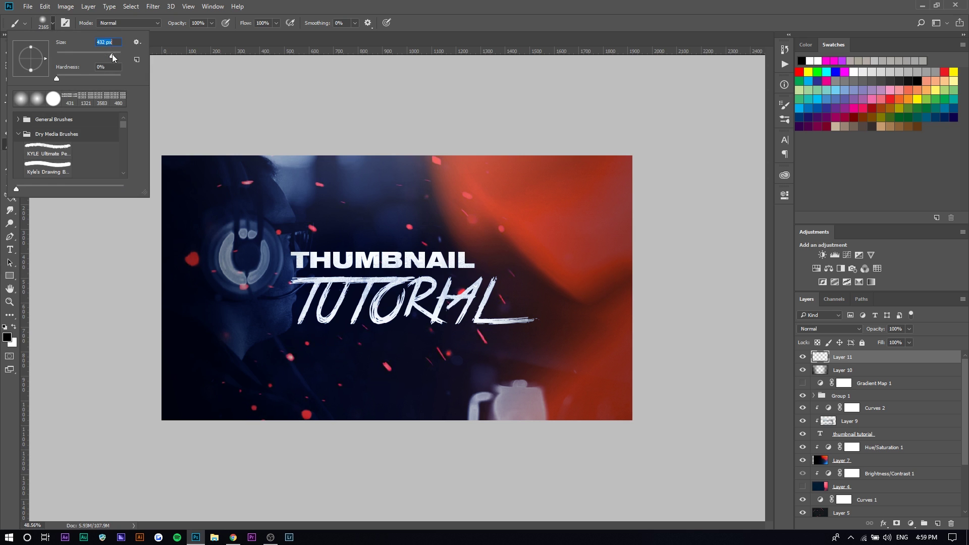
left_click(14, 326)
left_click(259, 172)
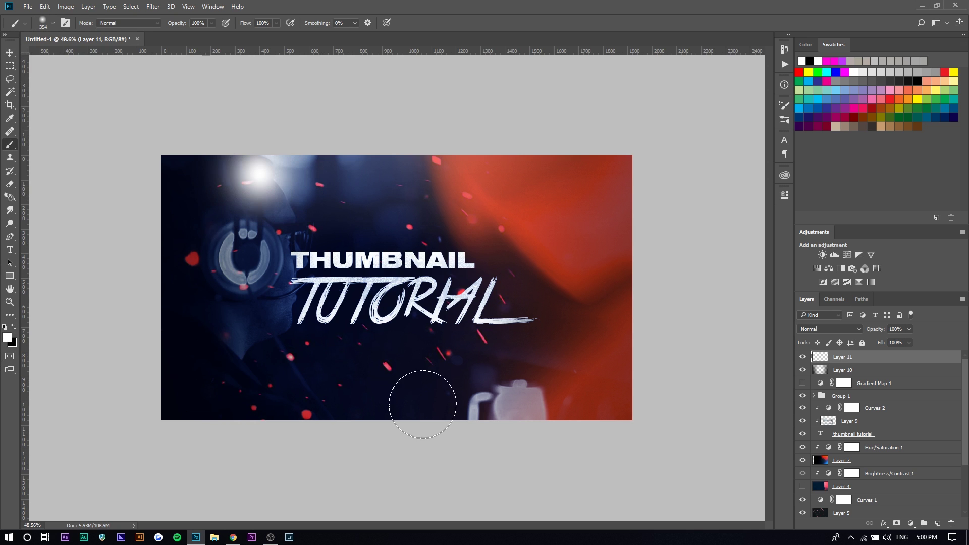
left_click(193, 368)
left_click(485, 185)
Blend the white spot layer as Overlay and dab more highlights on the headphone, the teapot and the right edge
left_click(831, 328)
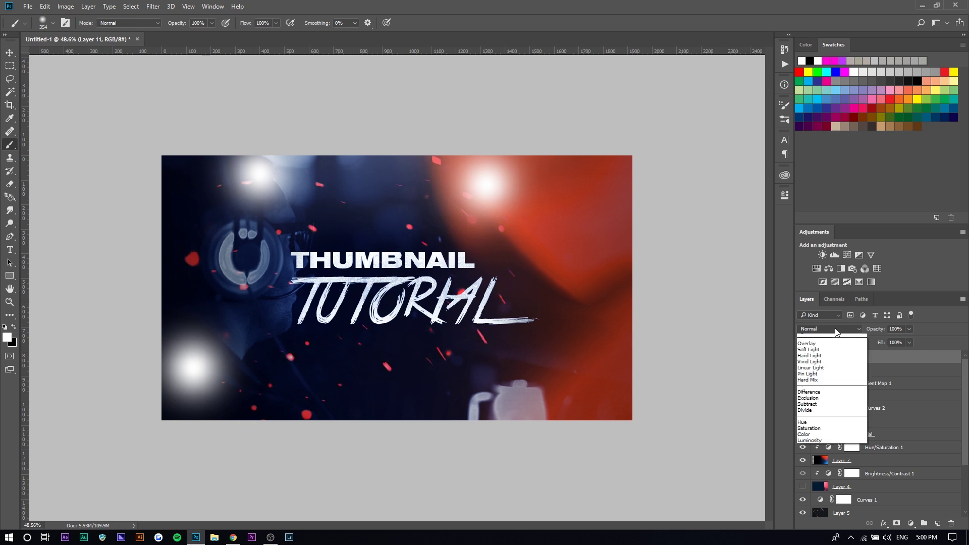
left_click(833, 429)
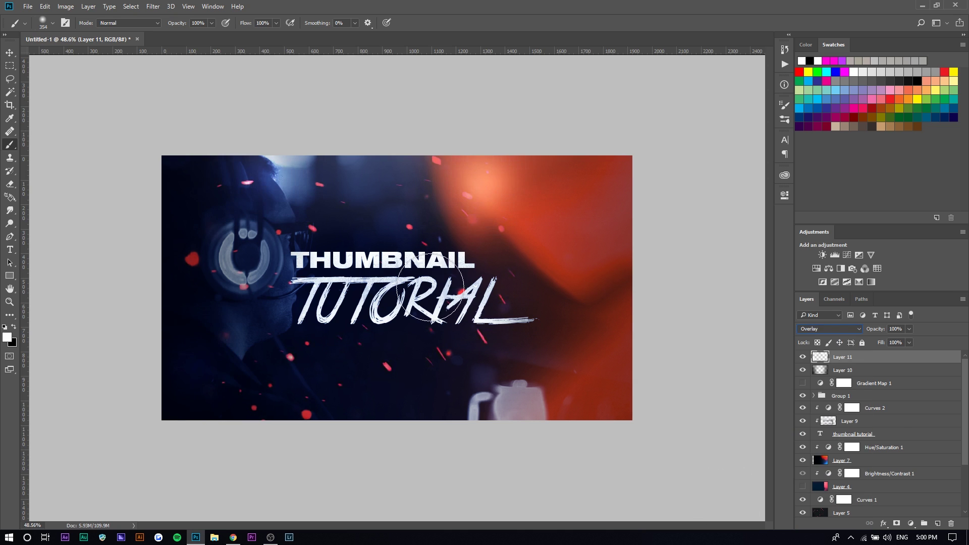
left_click(247, 244)
left_click(506, 393)
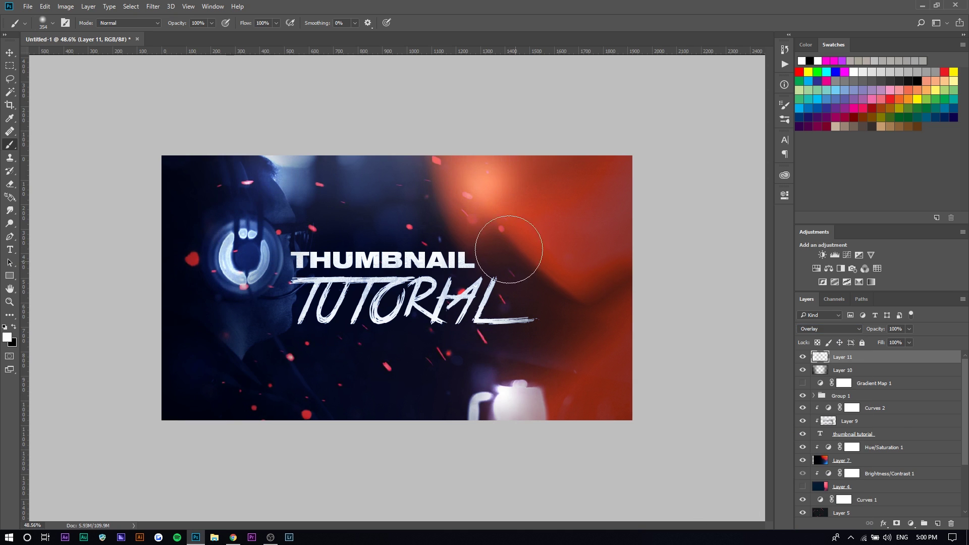
left_click(10, 52)
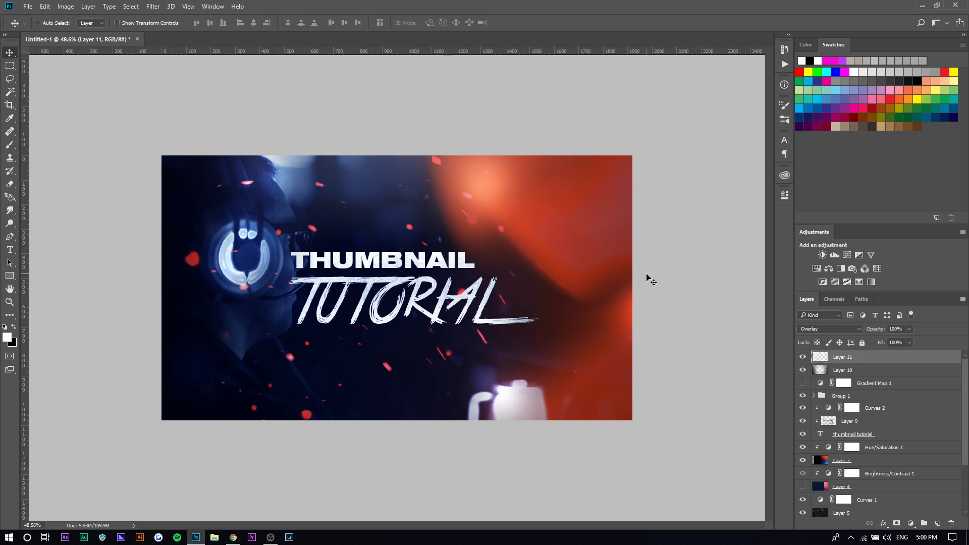
Add a Vibrance adjustment over the whole thumbnail with vibrance +100 and saturation +52
left_click(870, 255)
left_click_drag(645, 233, 759, 233)
left_click_drag(646, 252, 704, 252)
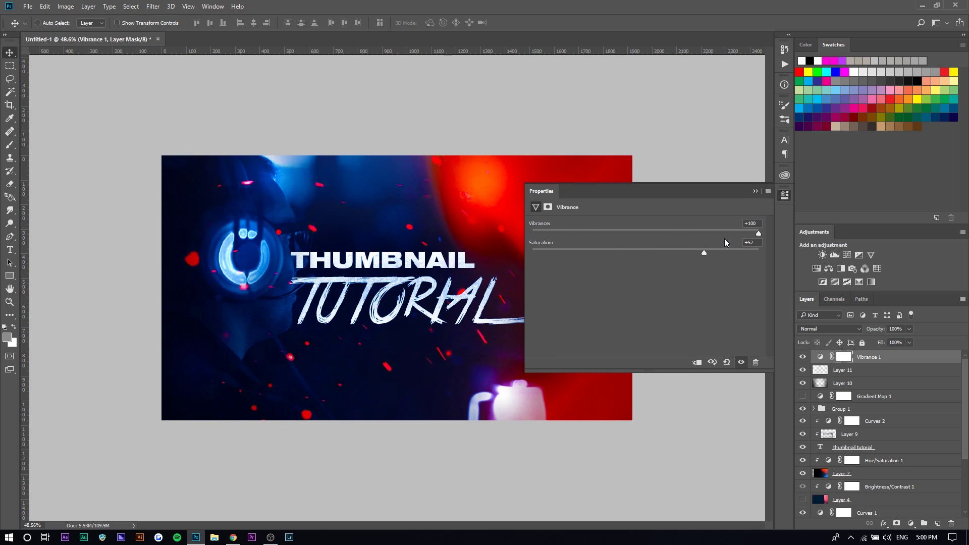
left_click(721, 231)
Add a Hue/Saturation adjustment on top with hue +10 and compare the thumbnail with and without it
left_click(816, 268)
mouse_move(650, 270)
left_mouse_down()
mouse_move(678, 272)
mouse_move(638, 277)
mouse_move(657, 282)
left_mouse_up()
left_click(802, 359)
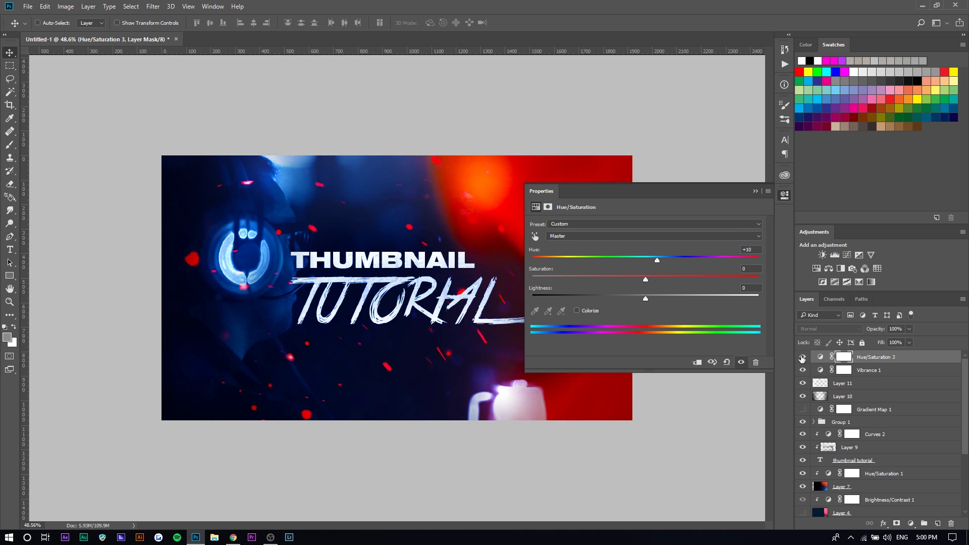
left_click(802, 359)
left_click(802, 358)
left_click(802, 358)
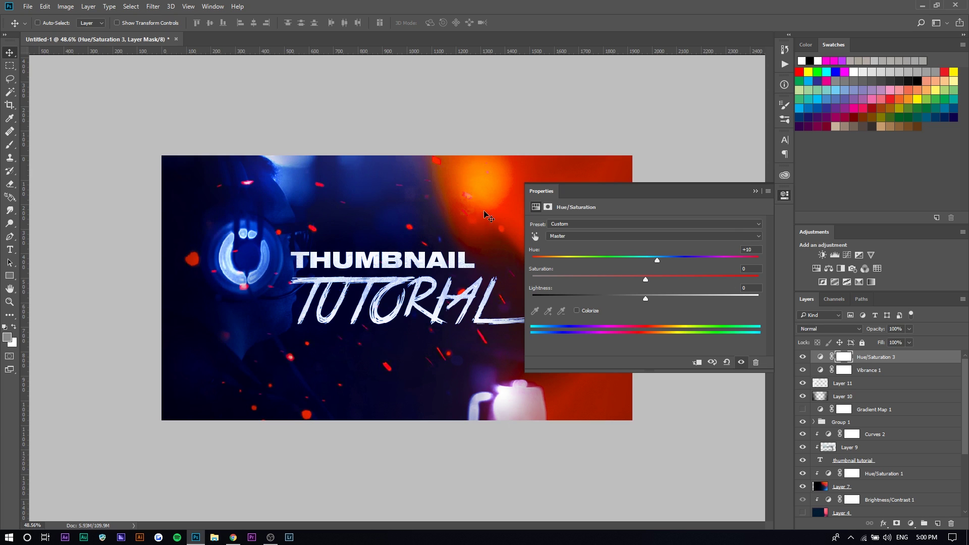
left_click(756, 191)
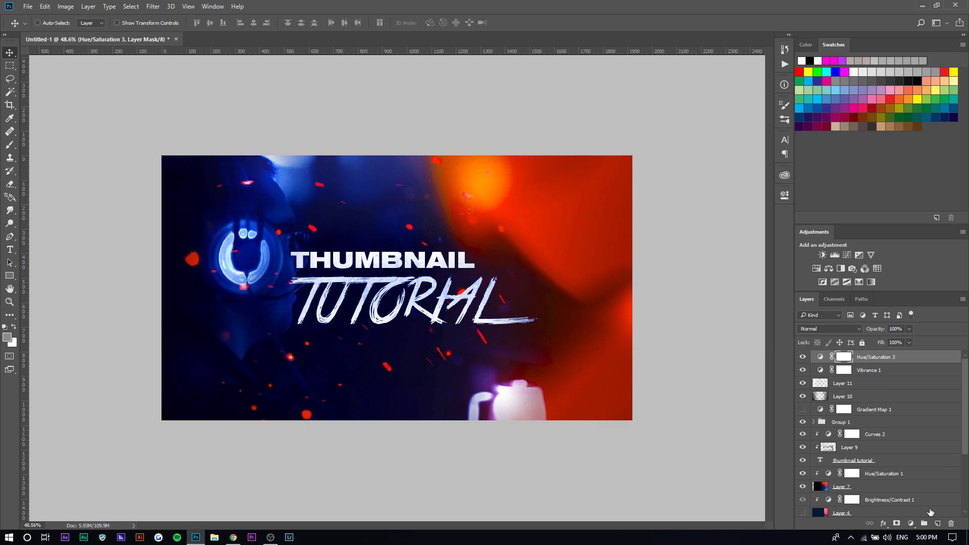
Draw a white rectangle without a stroke across the thumbnail's bottom edge and move it down to leave a thin strip
left_click(937, 523)
key("d")
key("x")
left_click(8, 277)
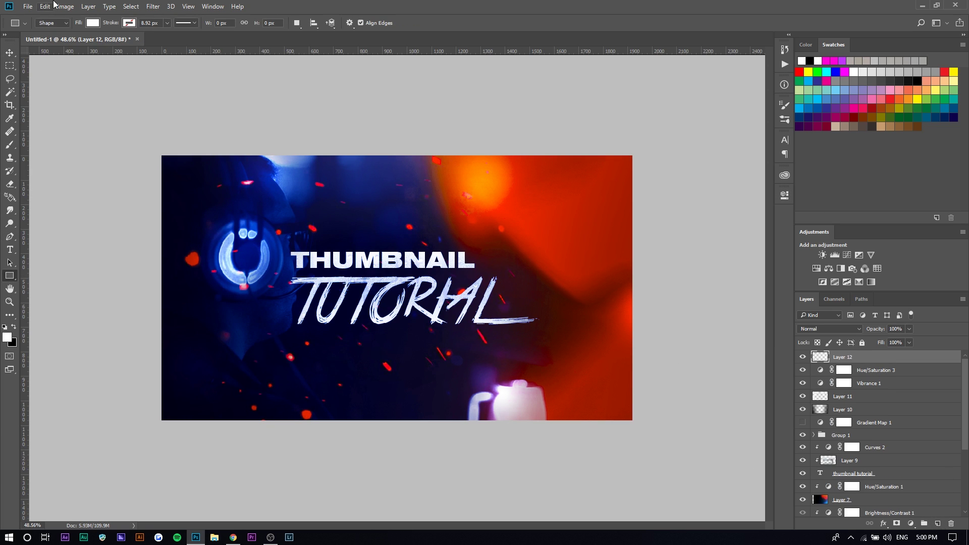
left_click(93, 24)
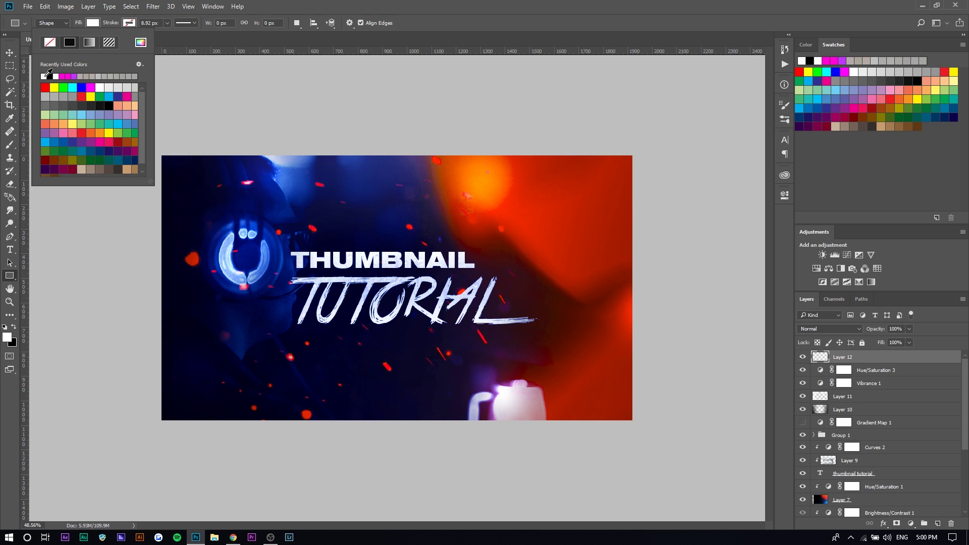
left_click(132, 24)
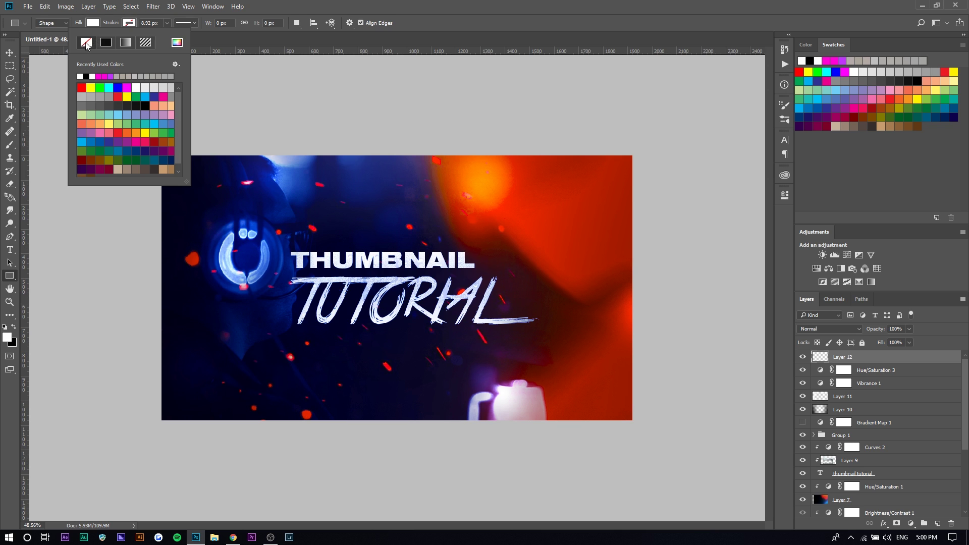
left_click_drag(684, 434, 90, 407)
left_click(756, 191)
key("v")
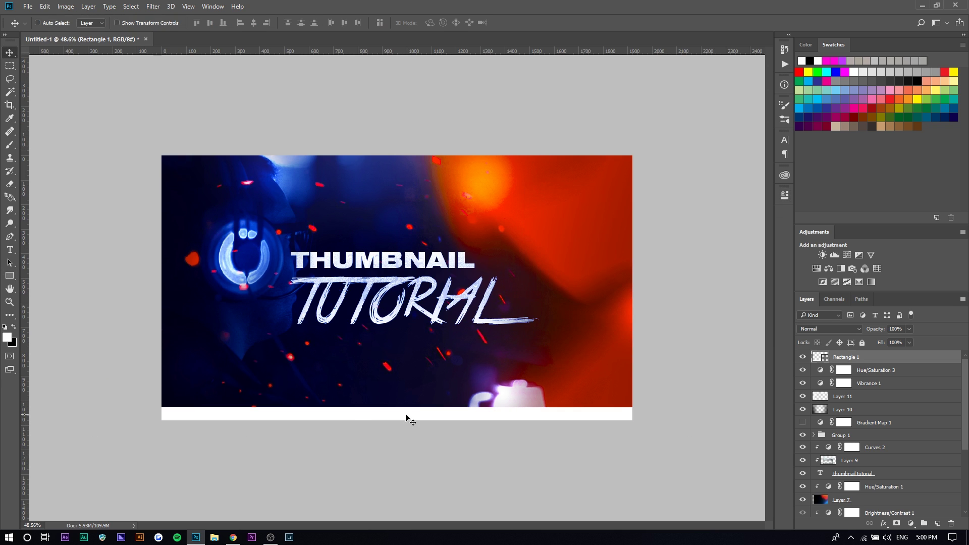
left_click_drag(404, 418, 406, 422)
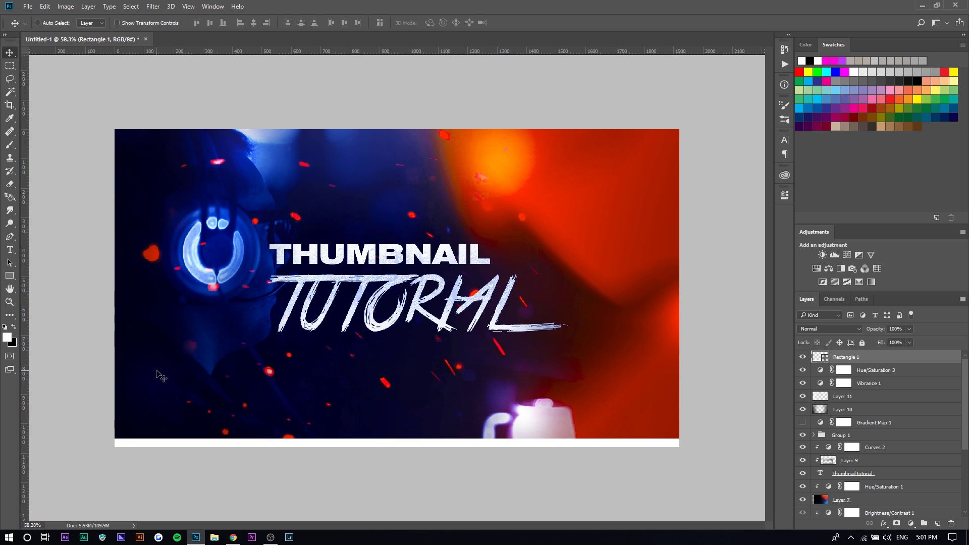
Switch to Chrome, search Google Images for "photoshop png" and look through the logo results
key("alt+Tab")
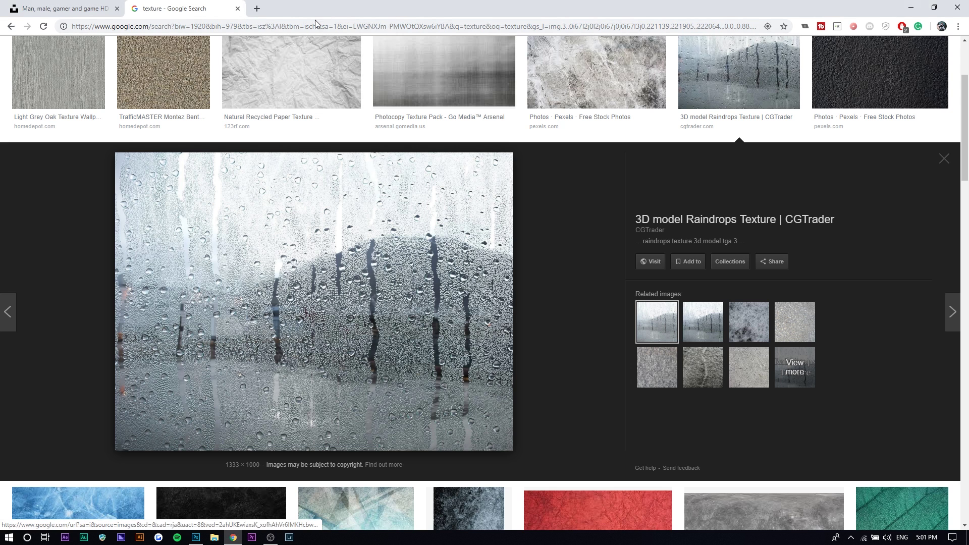
left_click(318, 28)
type("photoshop pn")
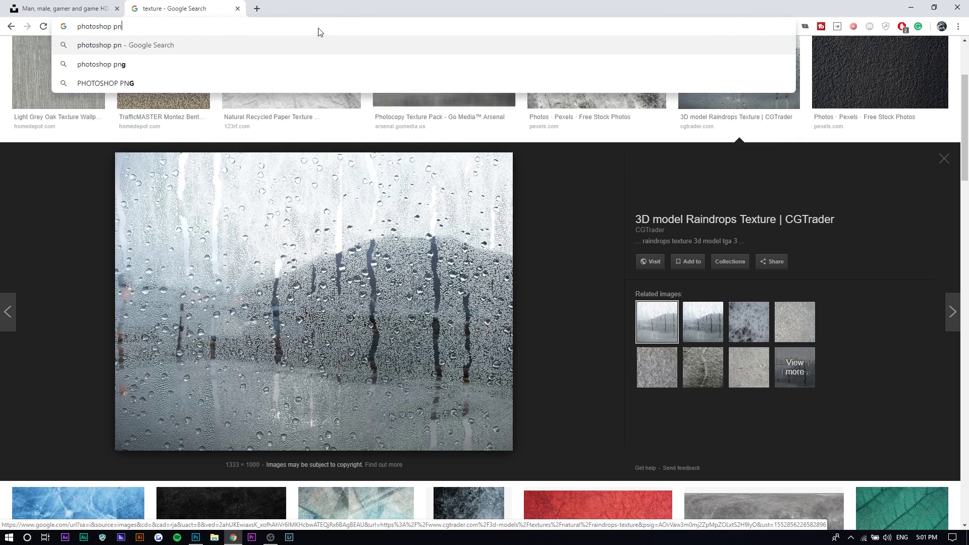
scroll(119, 261, "down", 6)
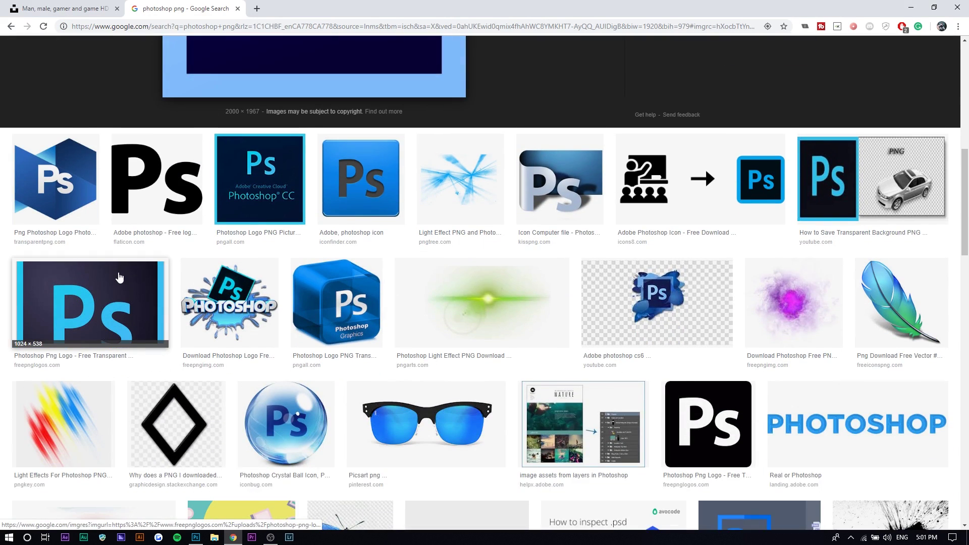
scroll(119, 279, "up", 6)
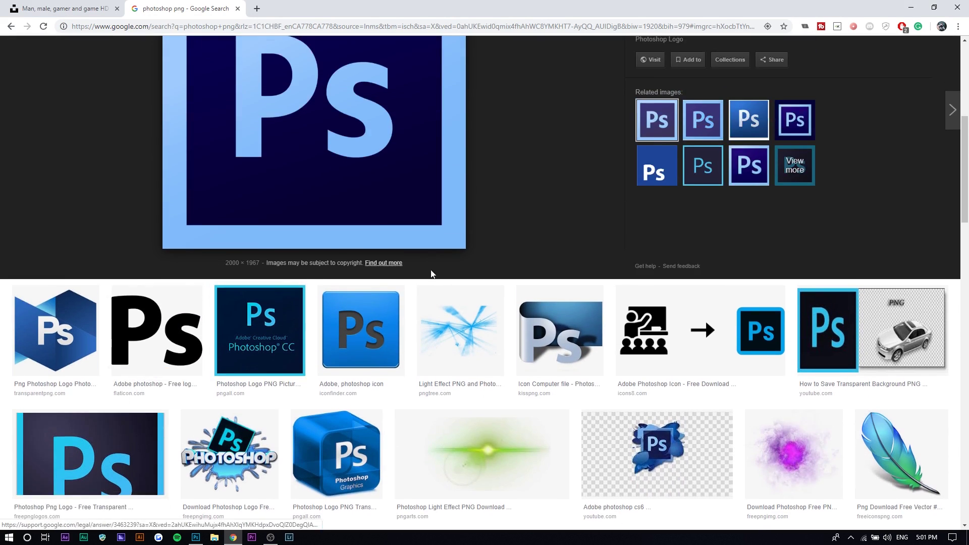
scroll(757, 311, "up", 2)
left_click(714, 422)
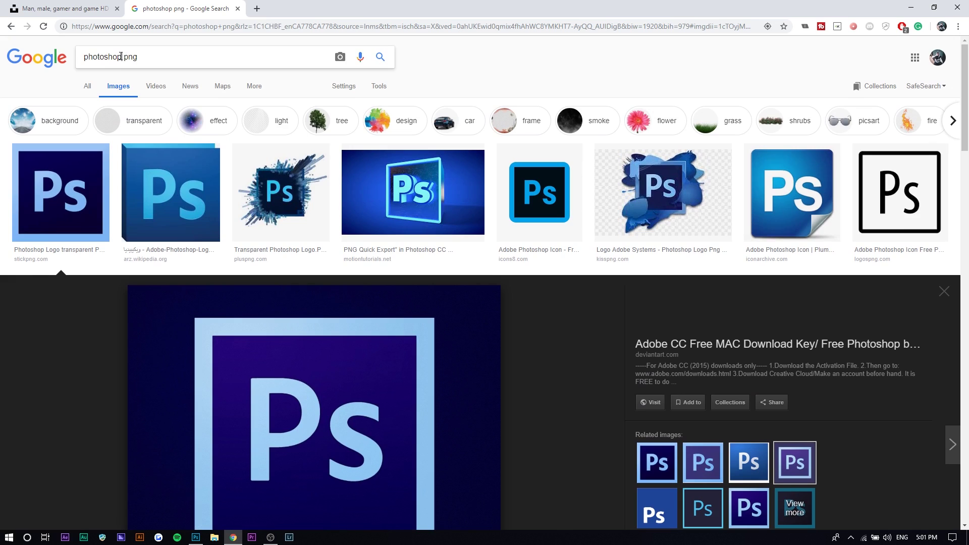
Refine the image search to "photoshop logo png" and save the Adobe Photoshop CC logo as adobe-photoshop-cc-vector-logo-1 in Downloads
left_click(121, 56)
type("l")
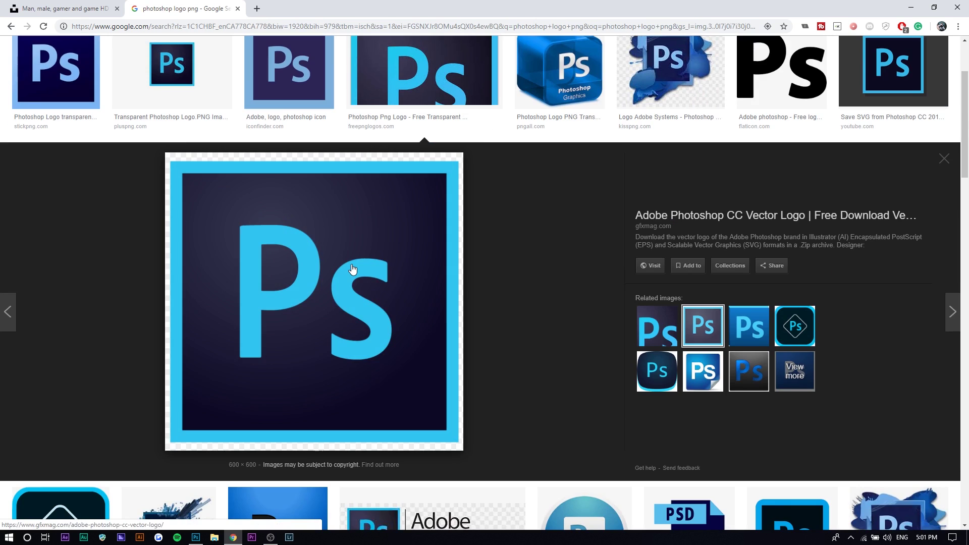
right_click(352, 264)
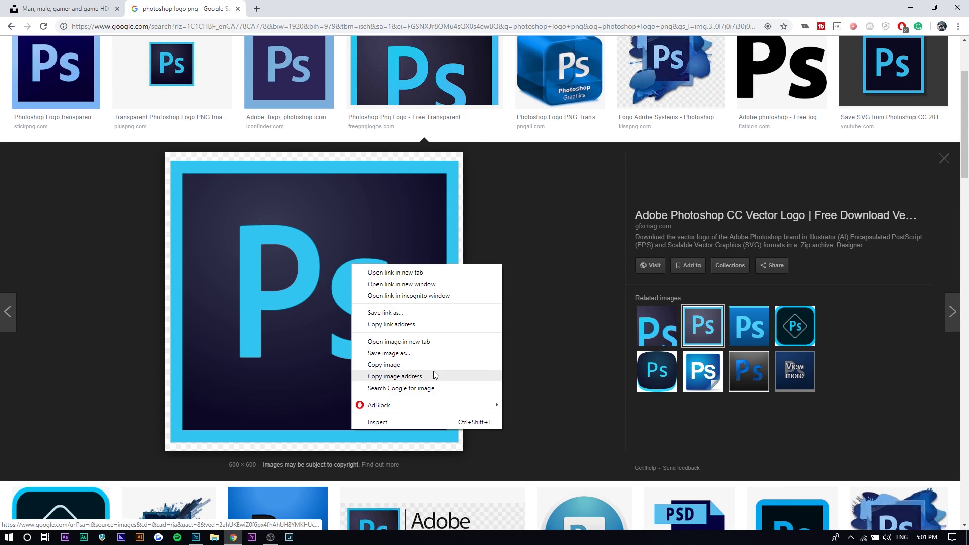
left_click(426, 350)
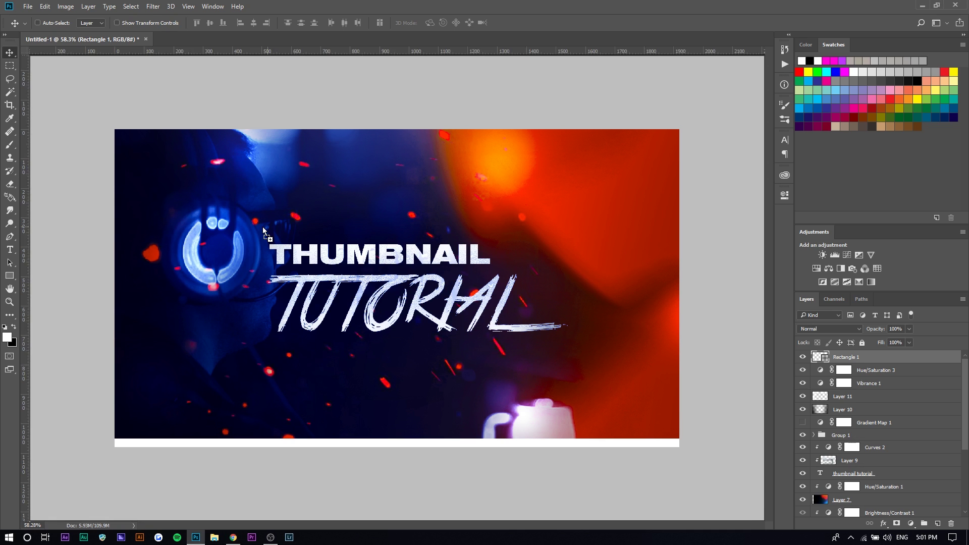
Place the saved logo in the Photoshop document, scaled down to a small badge in the thumbnail's upper-left corner
left_click_drag(263, 226, 268, 230)
left_click_drag(485, 373, 156, 161)
key("Return")
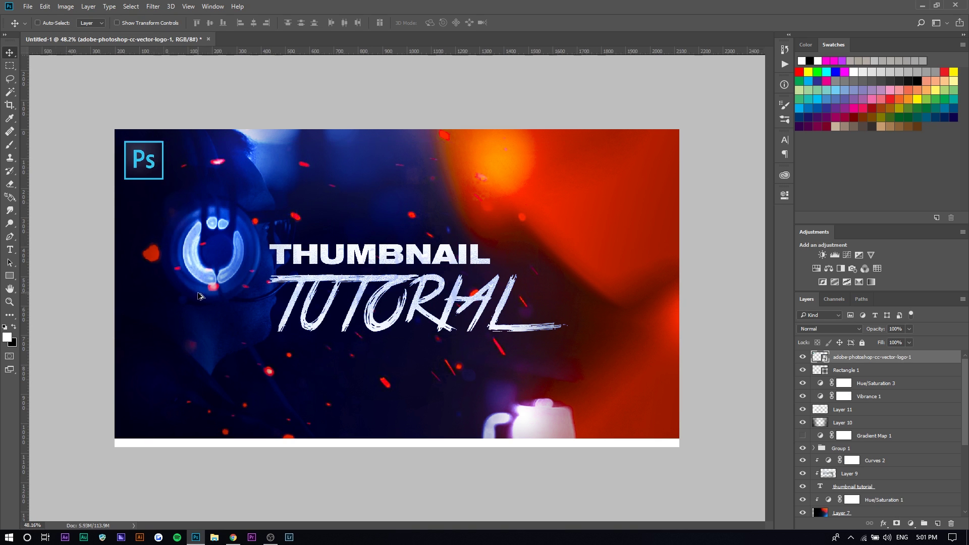
key("ctrl+minus")
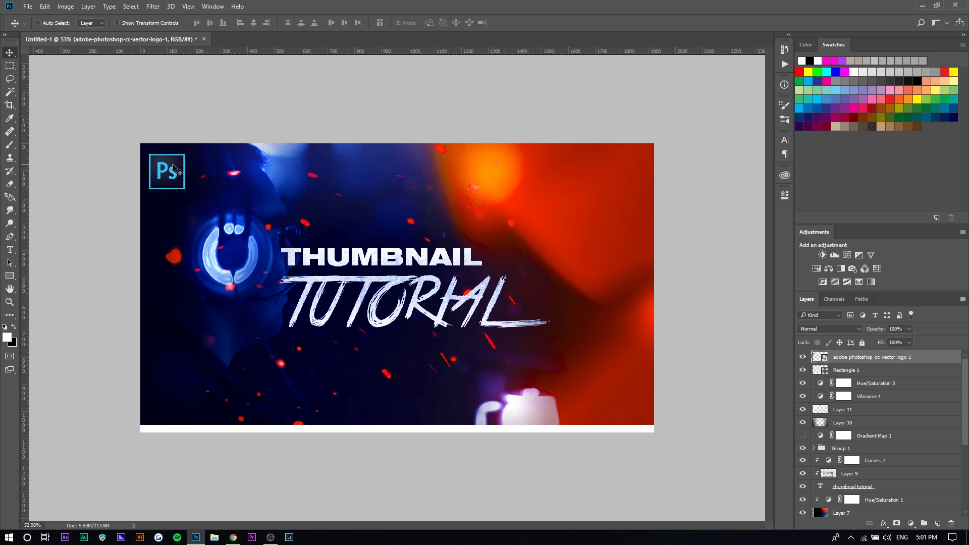